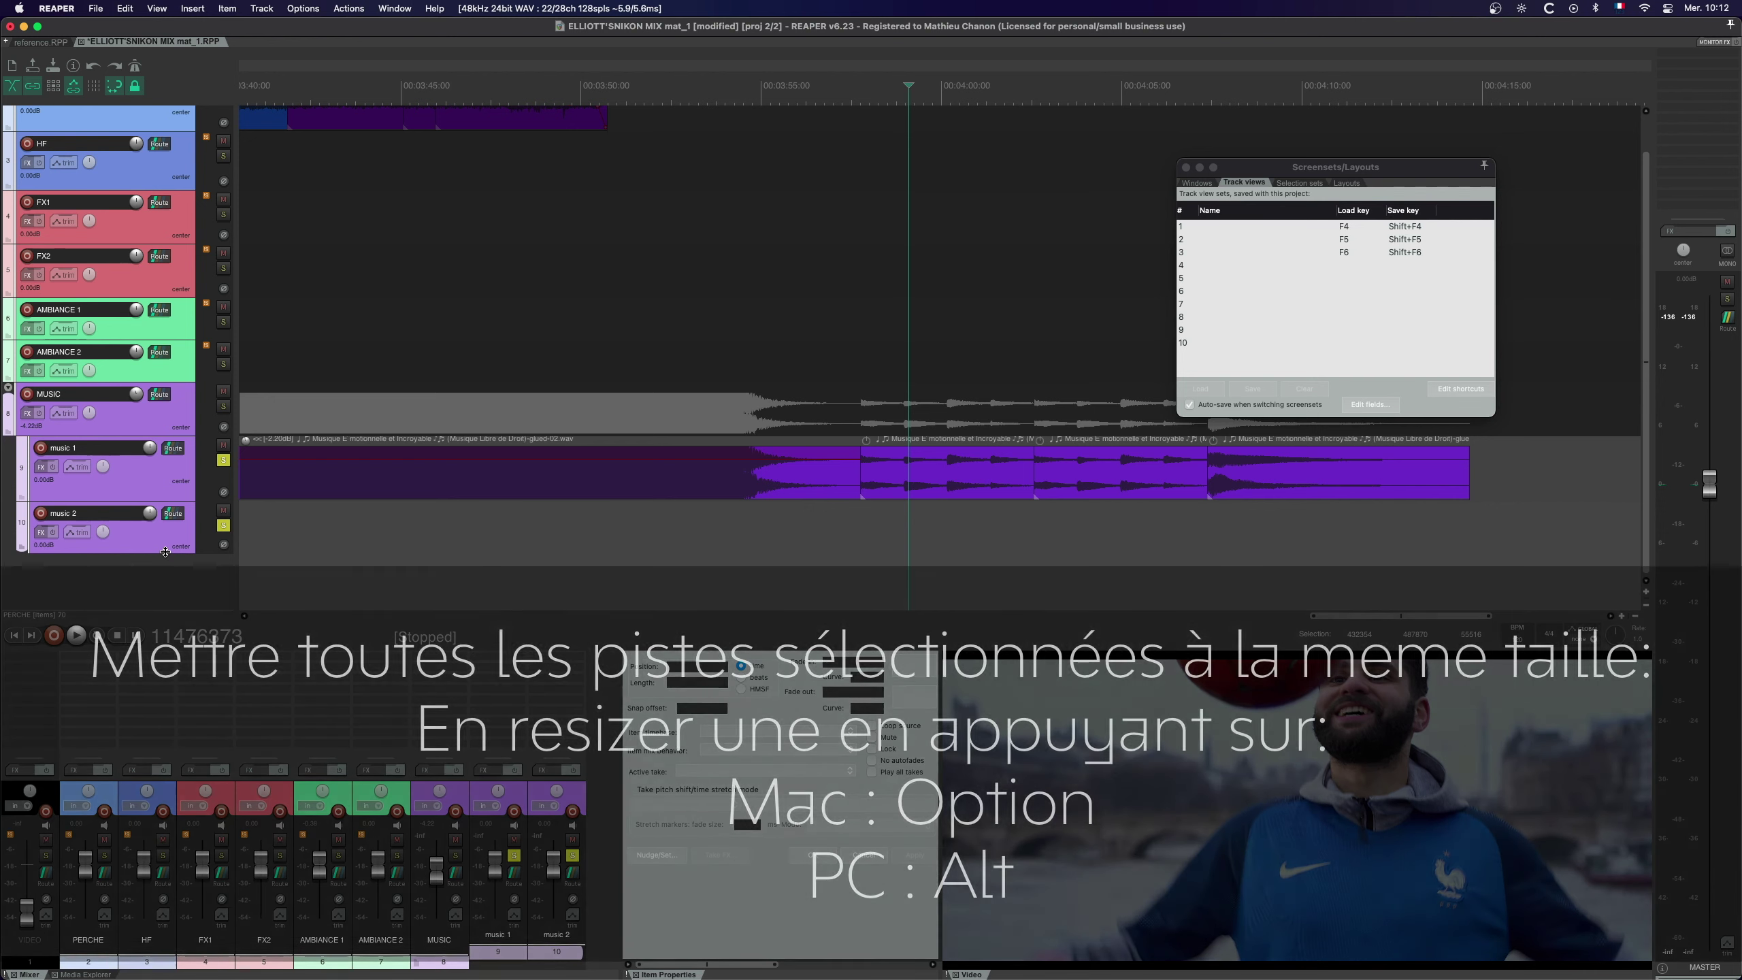
Step: Give all selected tracks the same height and fit the whole project across the arrange view
left_click(165, 552, "alt")
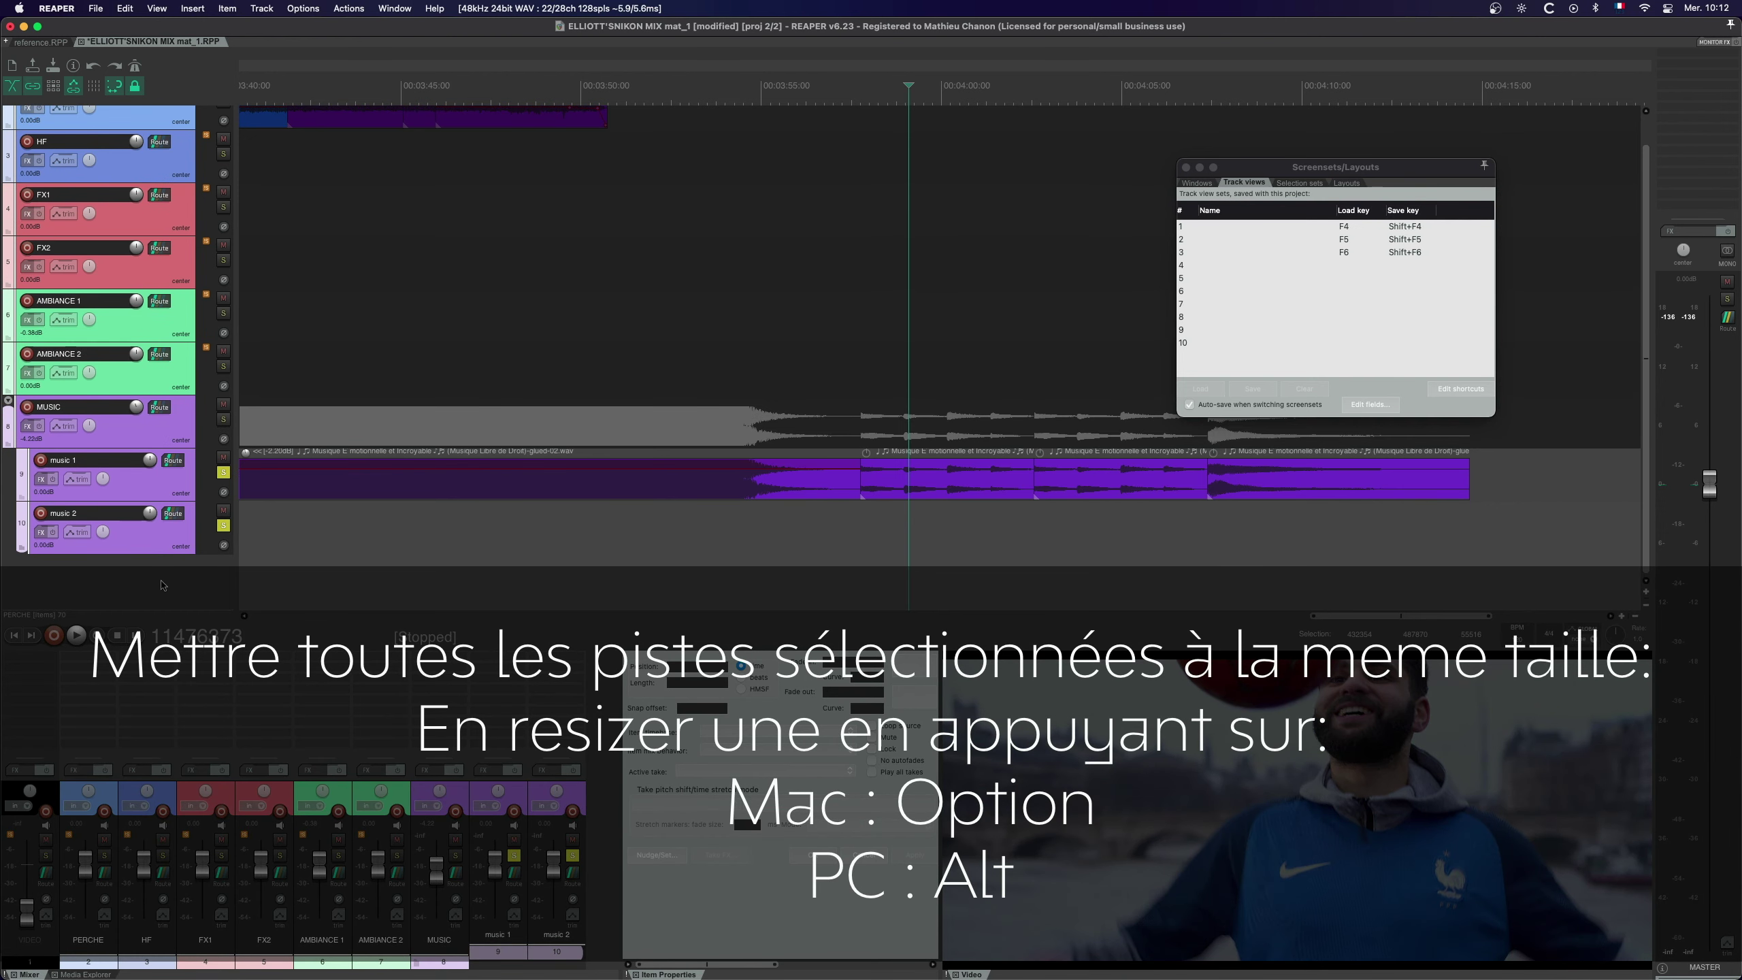
scroll(161, 583, "up", 2)
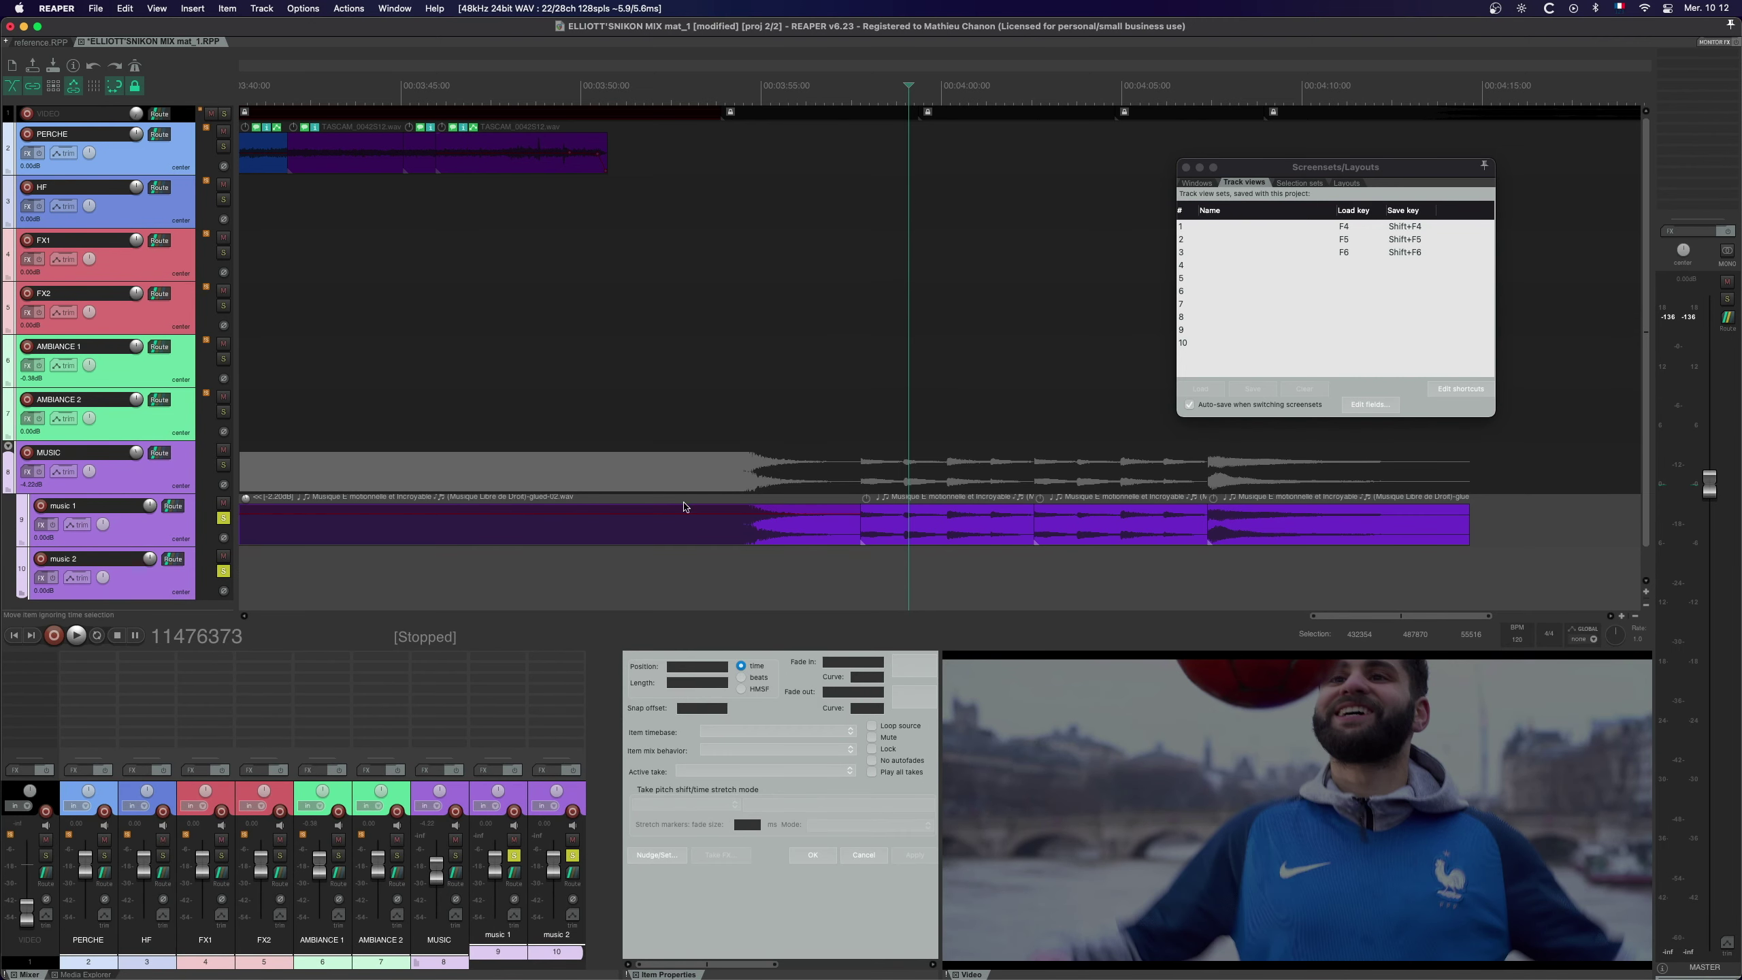
scroll(683, 506, "down", 8)
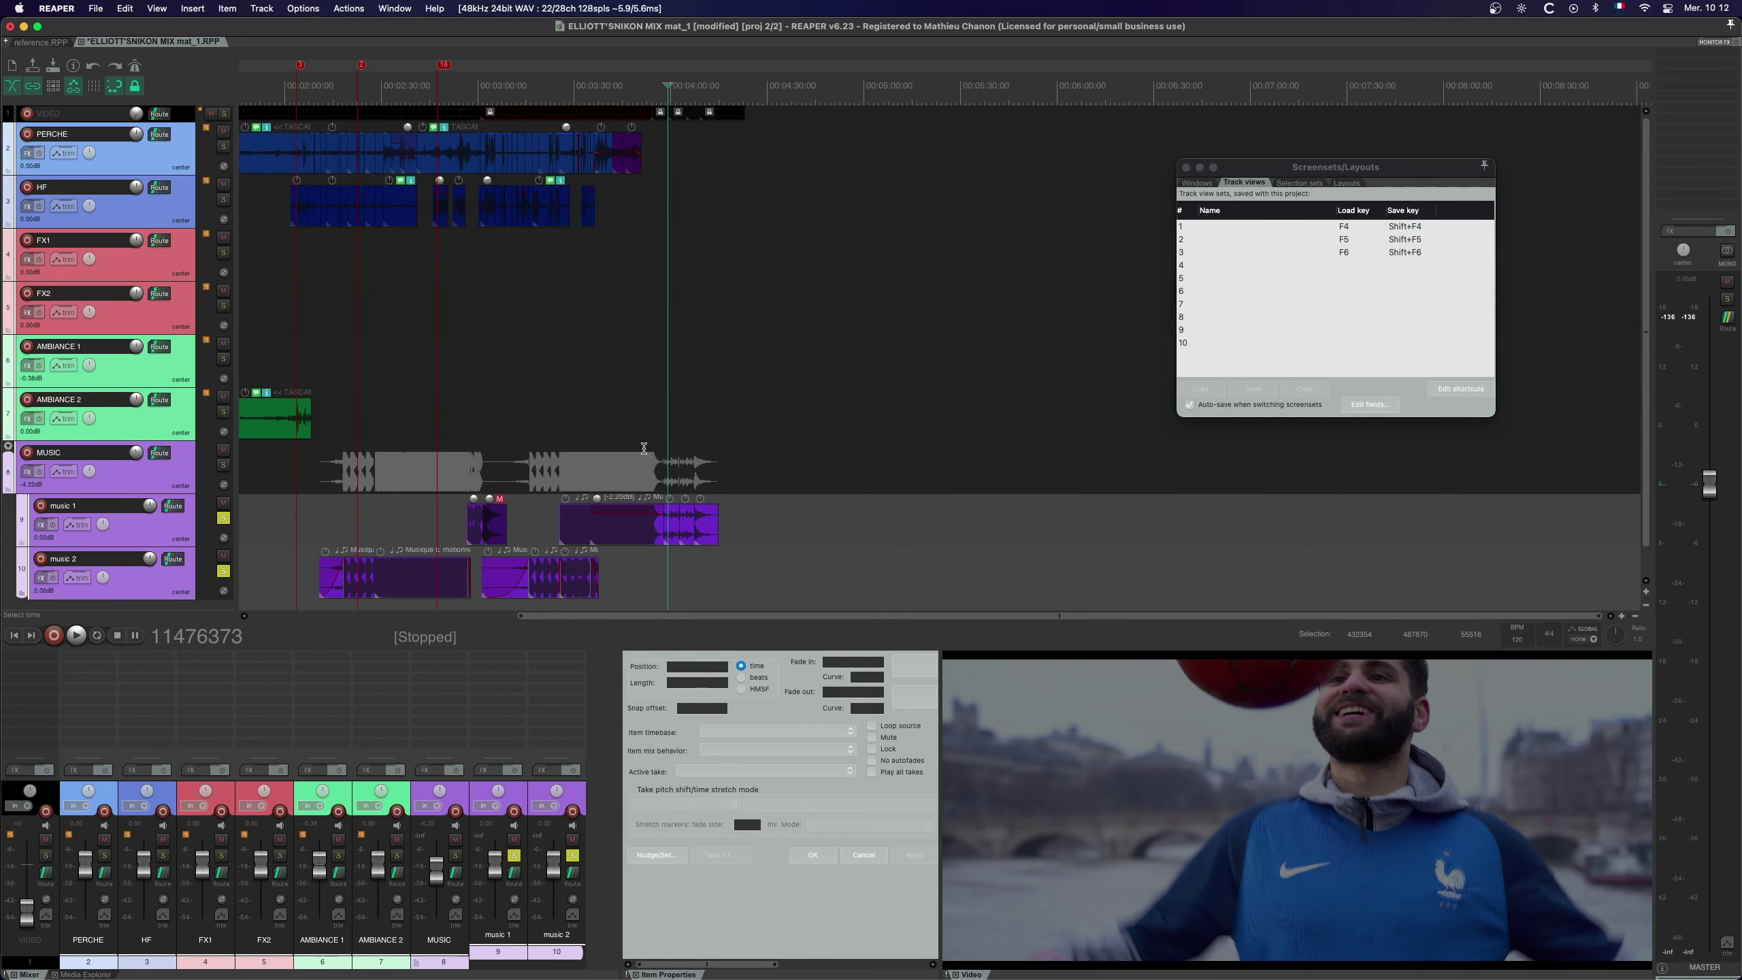
left_click_drag(1479, 615, 1214, 615)
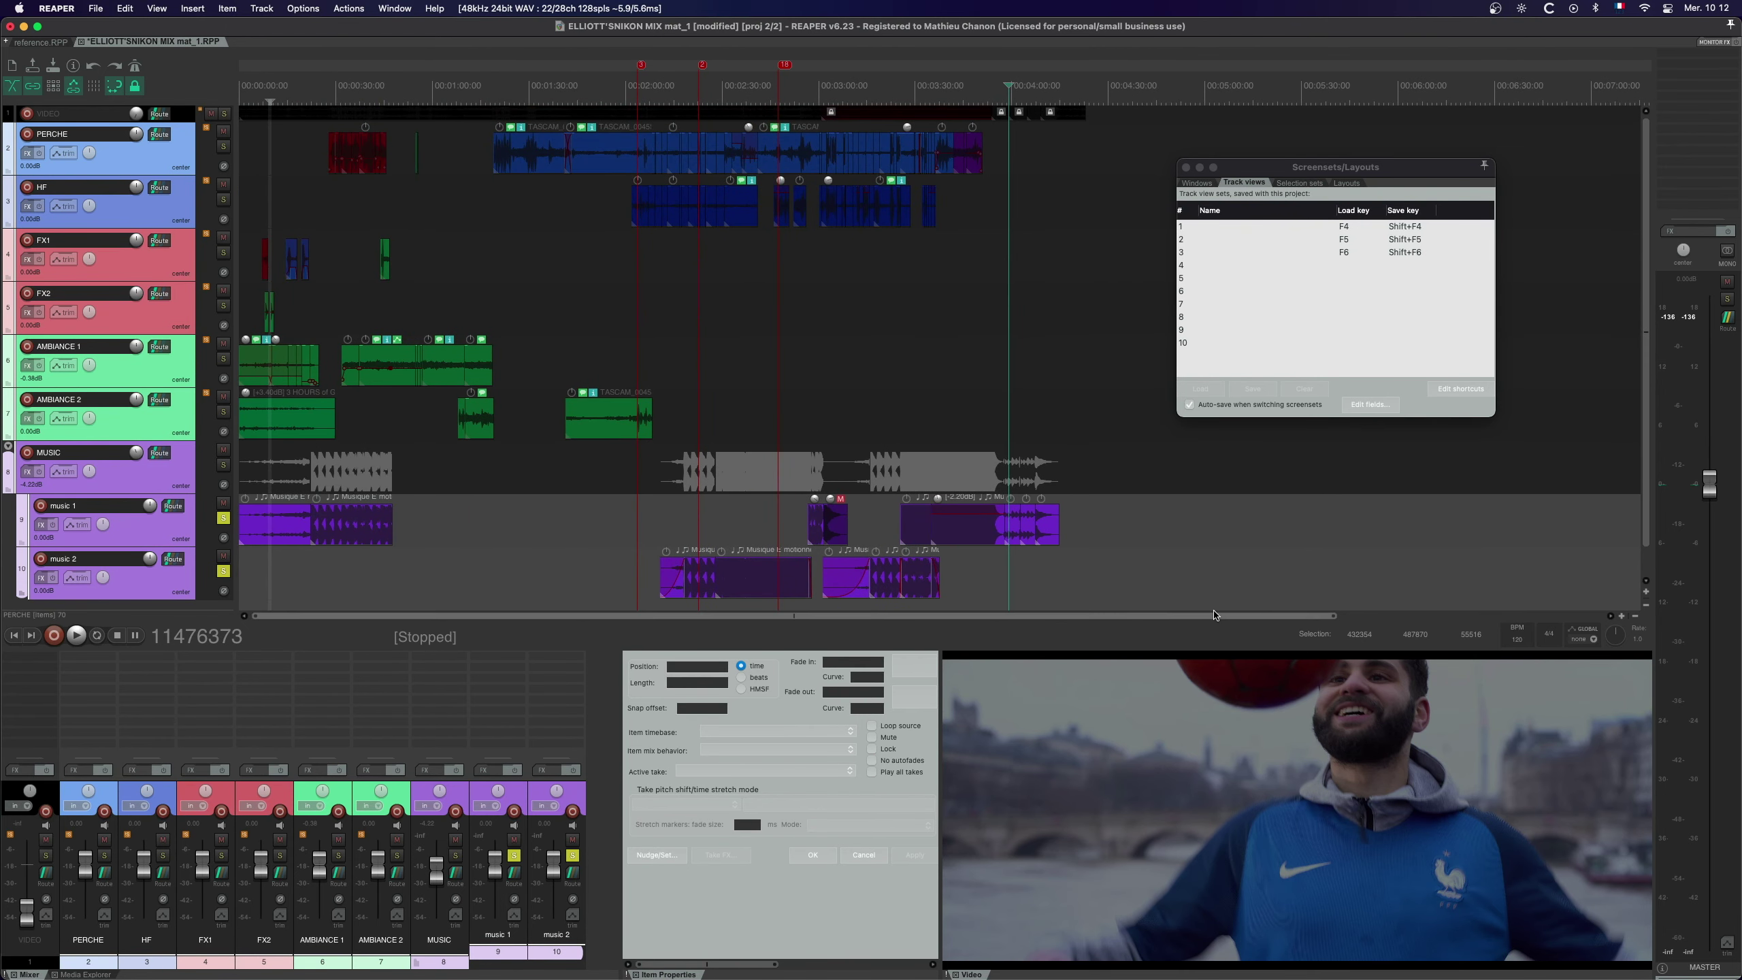
left_click_drag(1334, 616, 1163, 616)
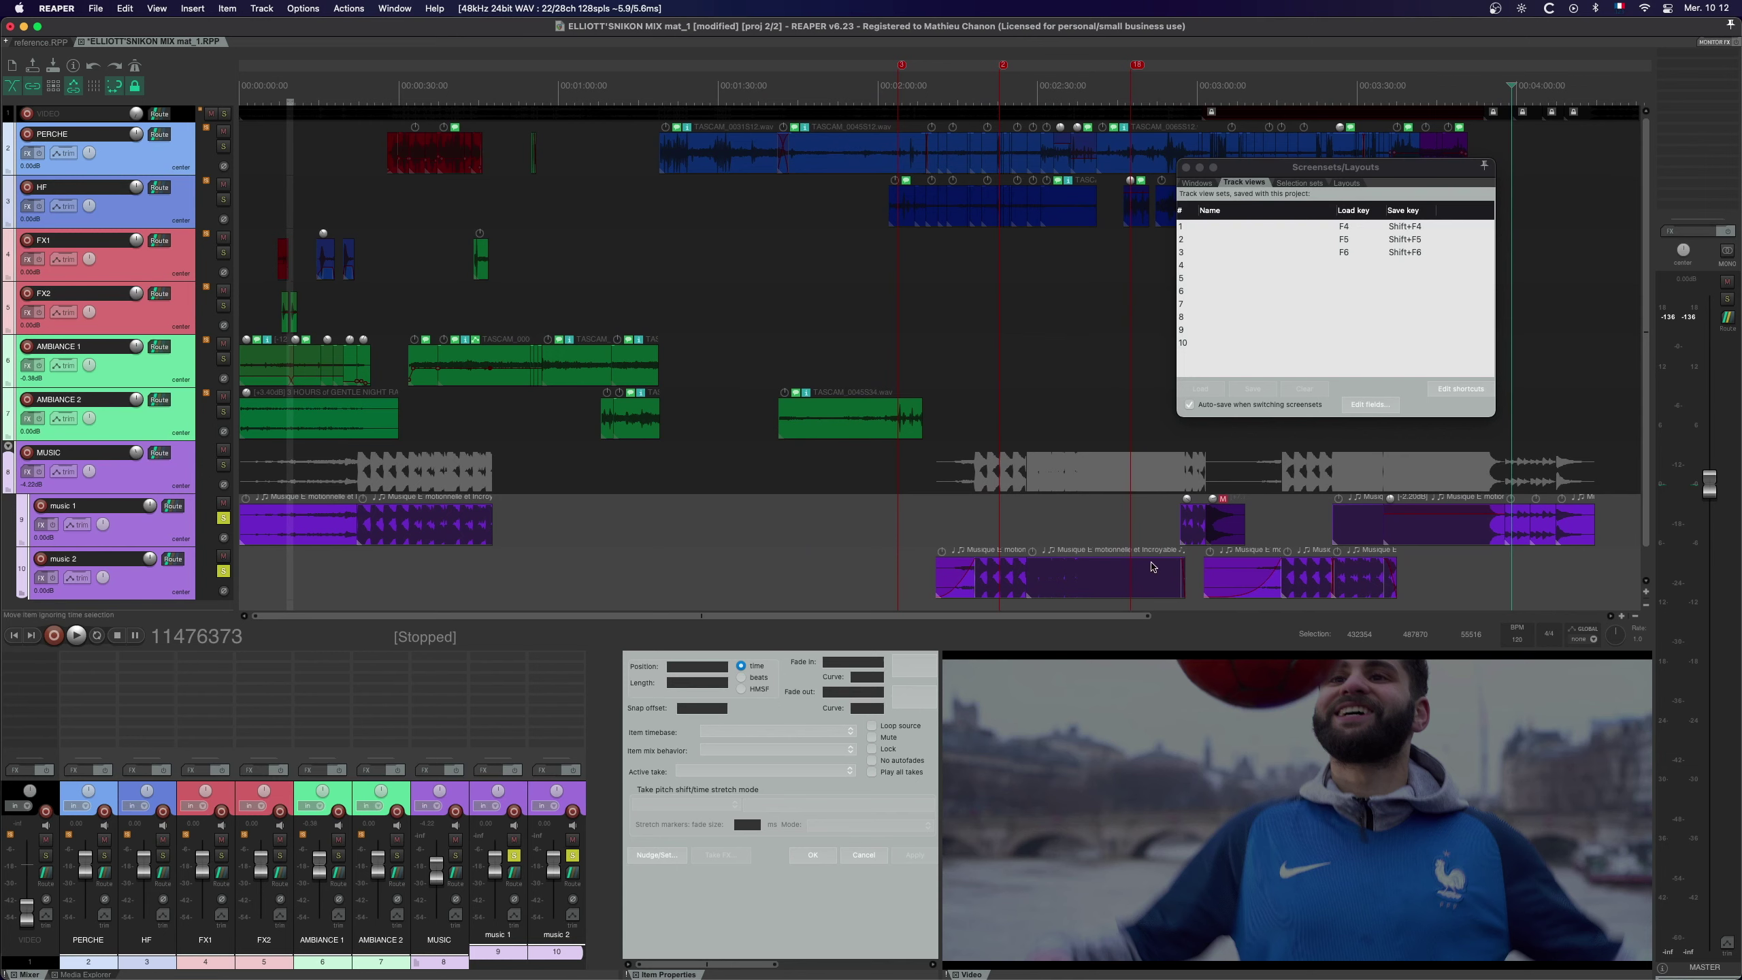
Step: Add the shortcut Opt+& to the action Screenset: Load track view #01
left_click(1227, 225)
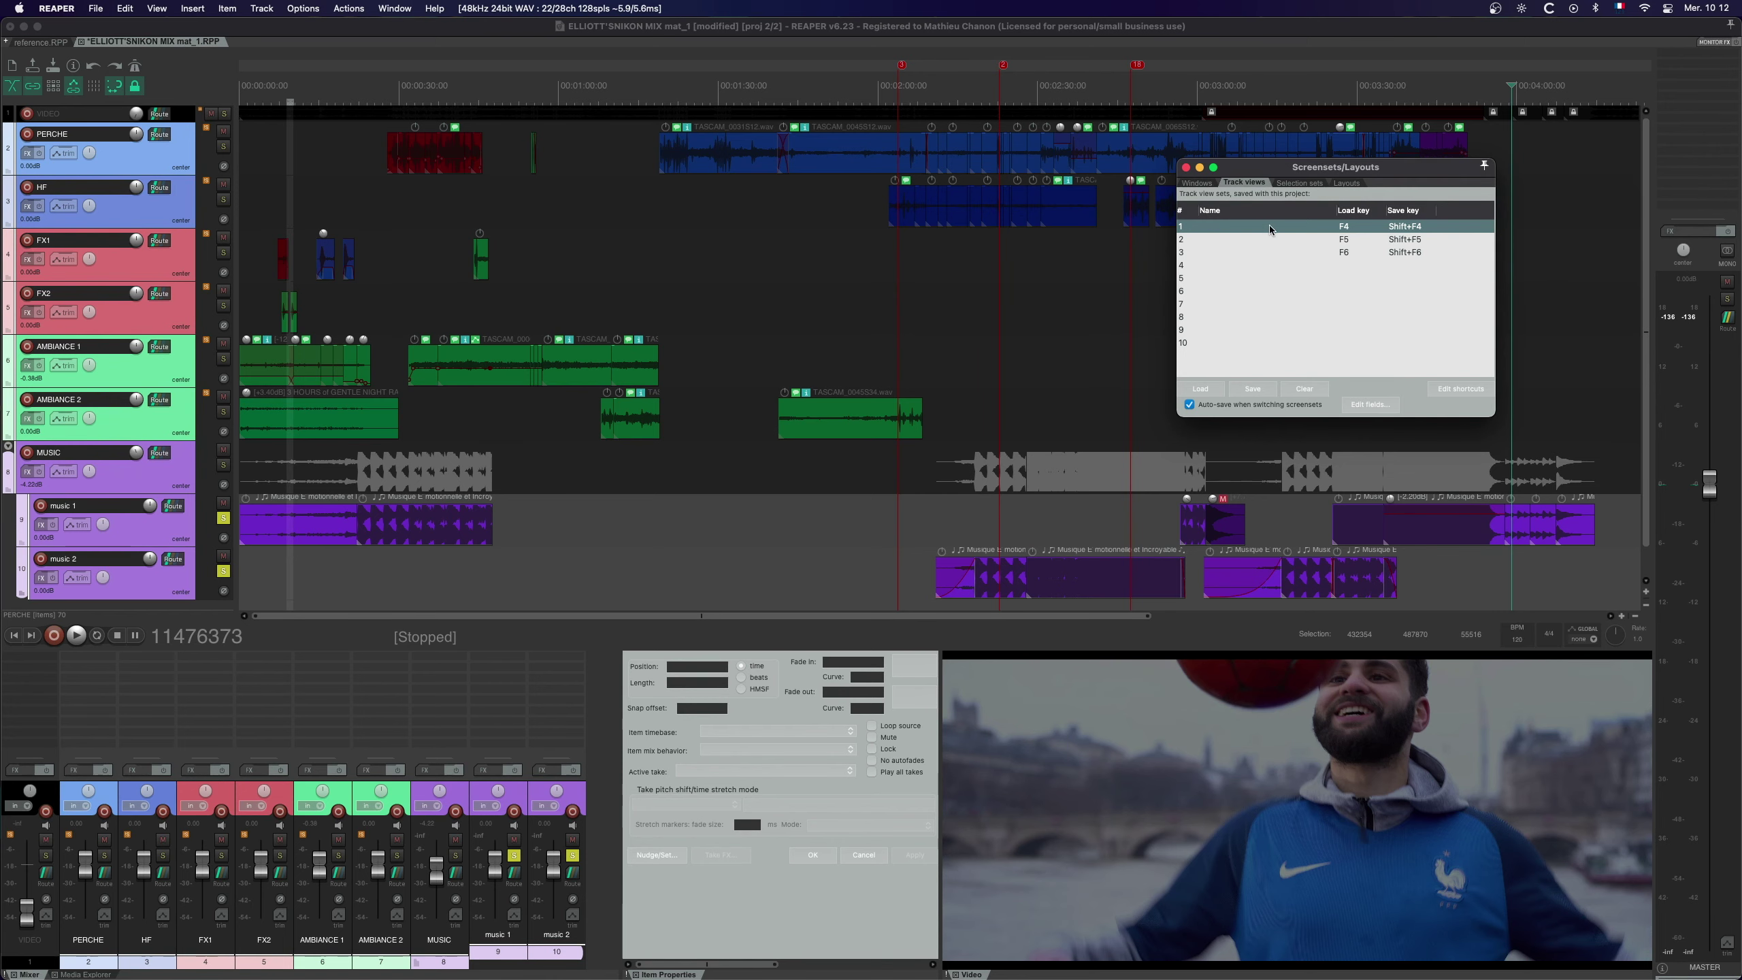
left_click(1460, 389)
left_click(509, 358)
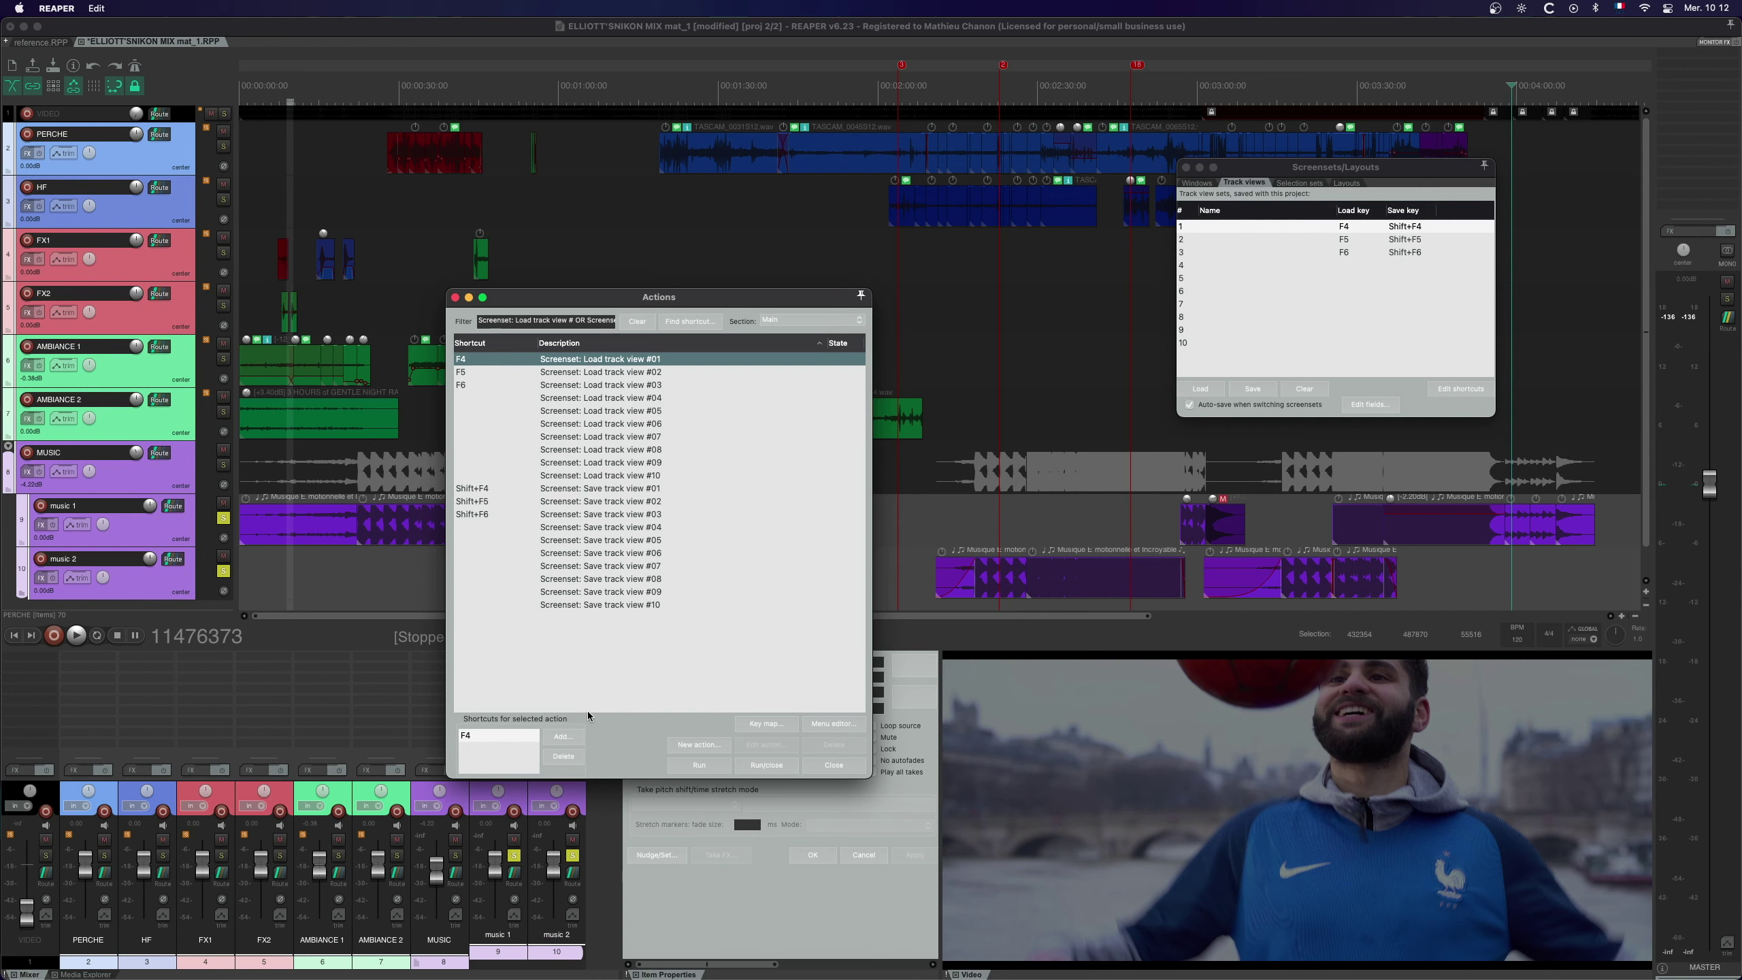
left_click(562, 736)
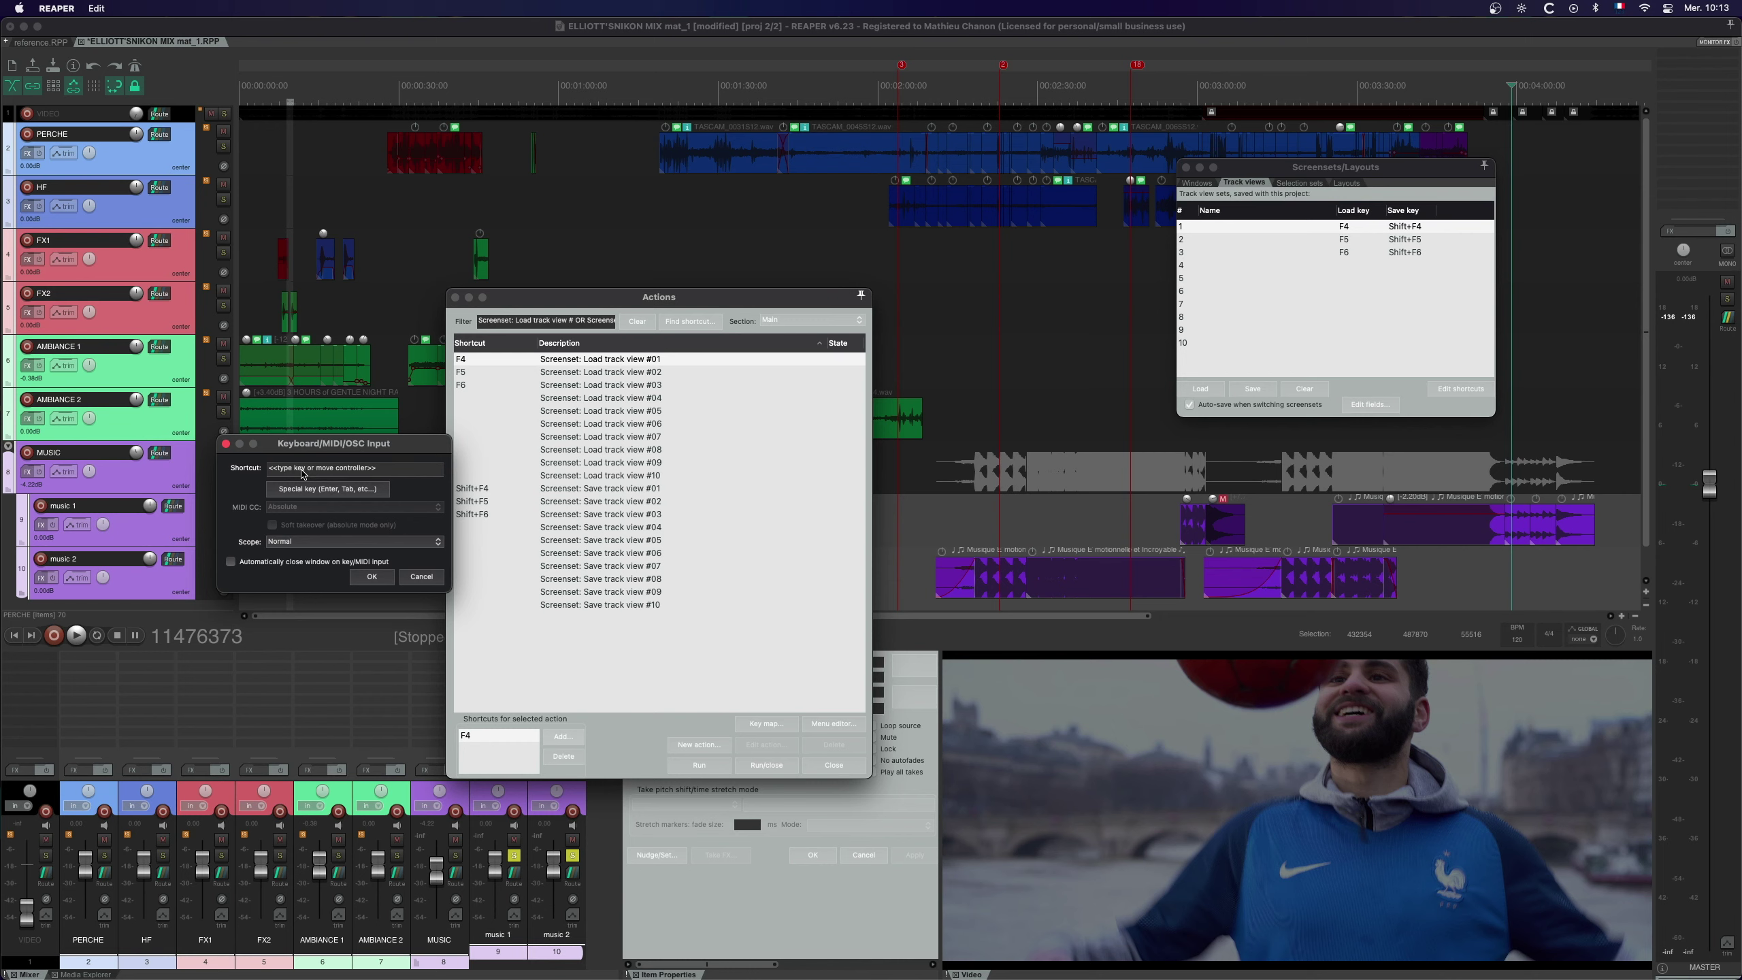
key("alt+ampersand")
left_click(369, 578)
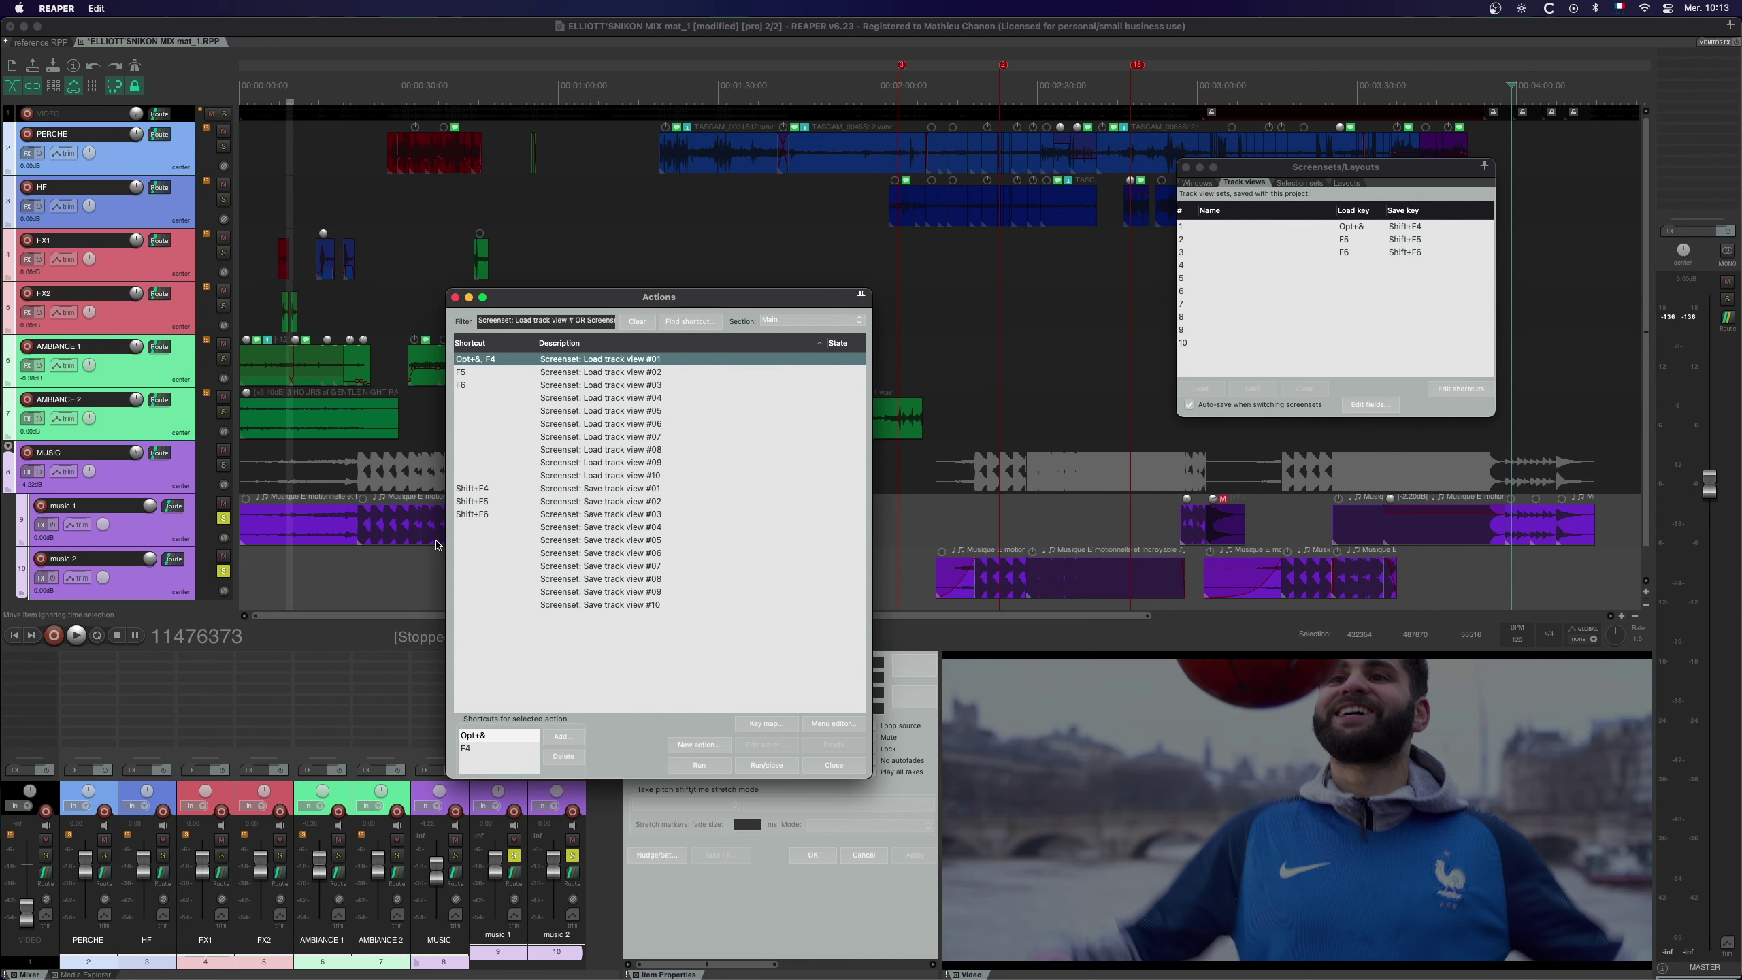
Step: Add the shortcut Opt+é to the action Load track view #02 and Opt+" to Load track view #03
left_click(535, 372)
left_click(563, 736)
key("alt+eacute")
left_click(372, 576)
left_click(552, 385)
left_click(563, 736)
key("alt+quotedbl")
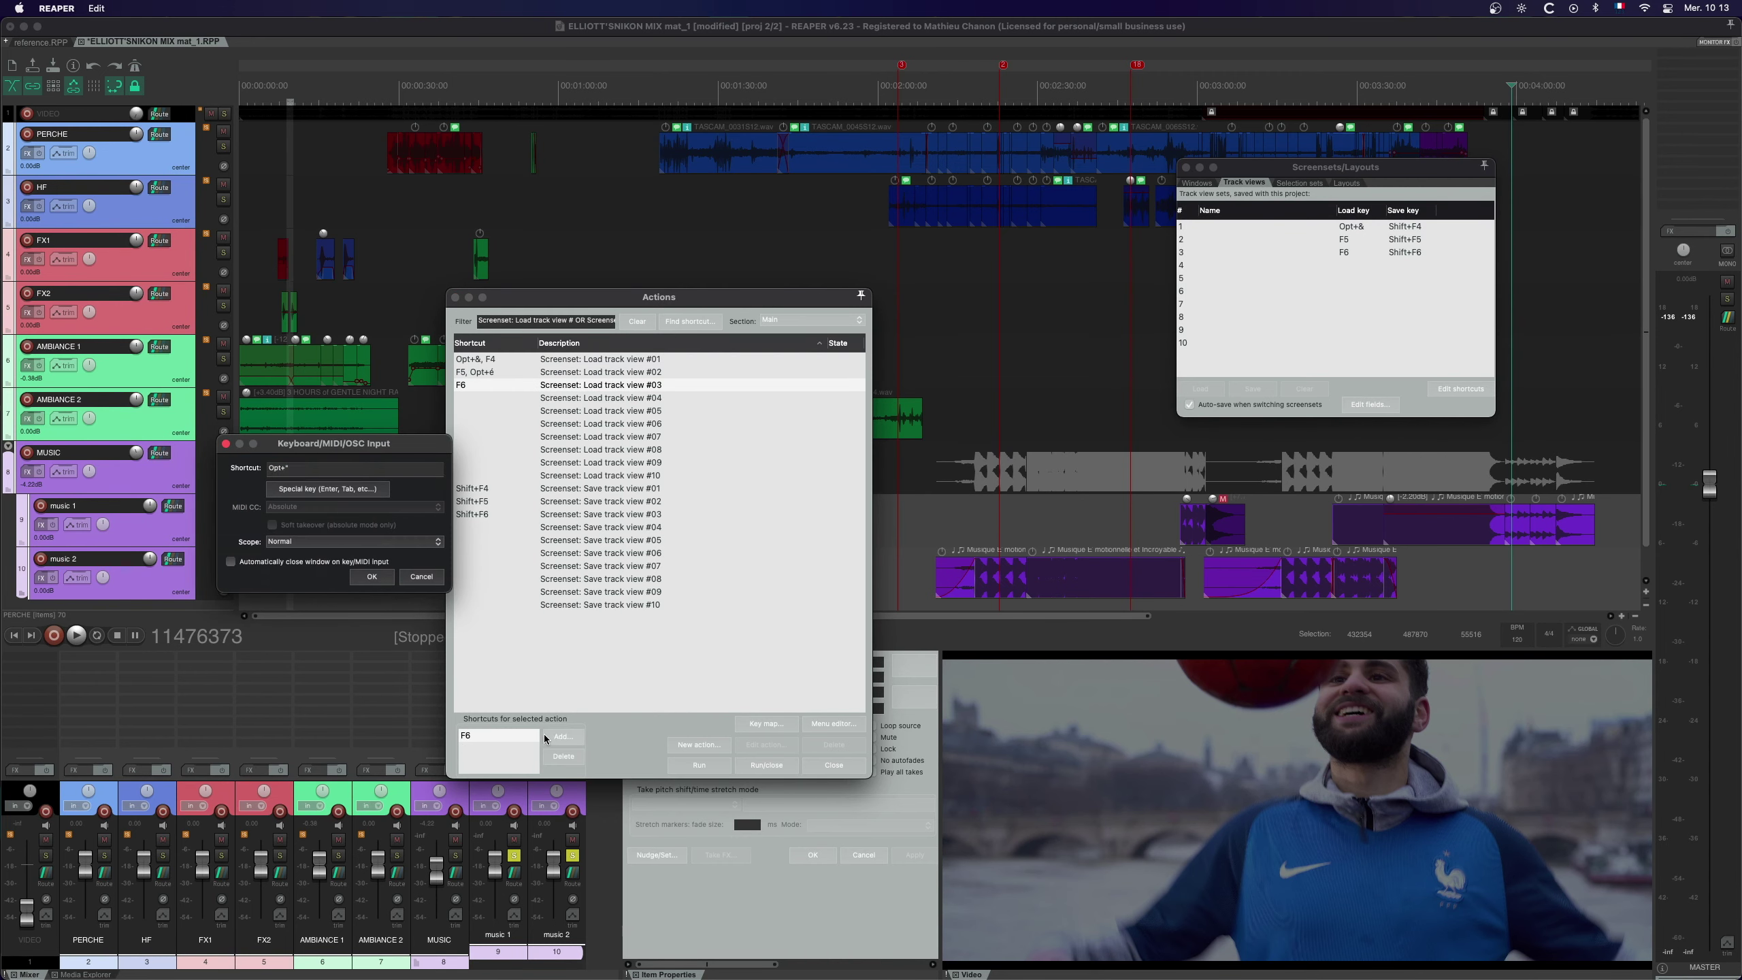
left_click(371, 576)
Step: Assign Opt+' to Load track view #04 and Opt+( to Load track view #05, and close the action list
left_click(554, 398)
left_click(562, 736)
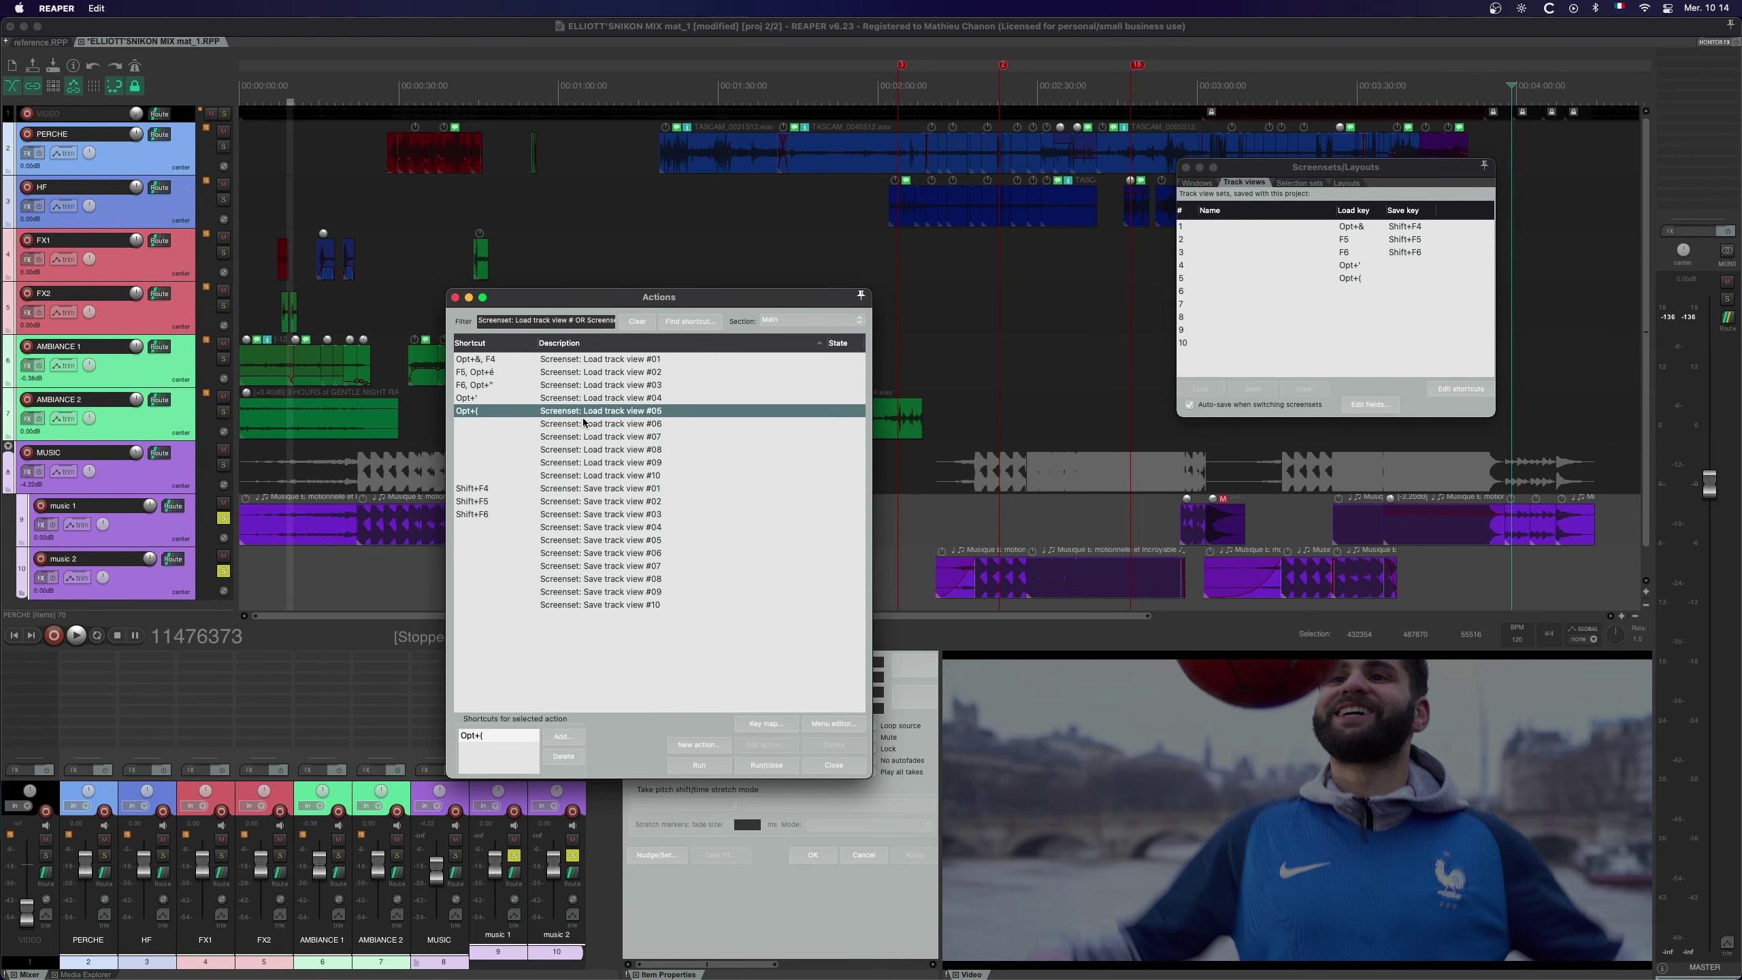
left_click(455, 298)
scroll(822, 274, "right", 1)
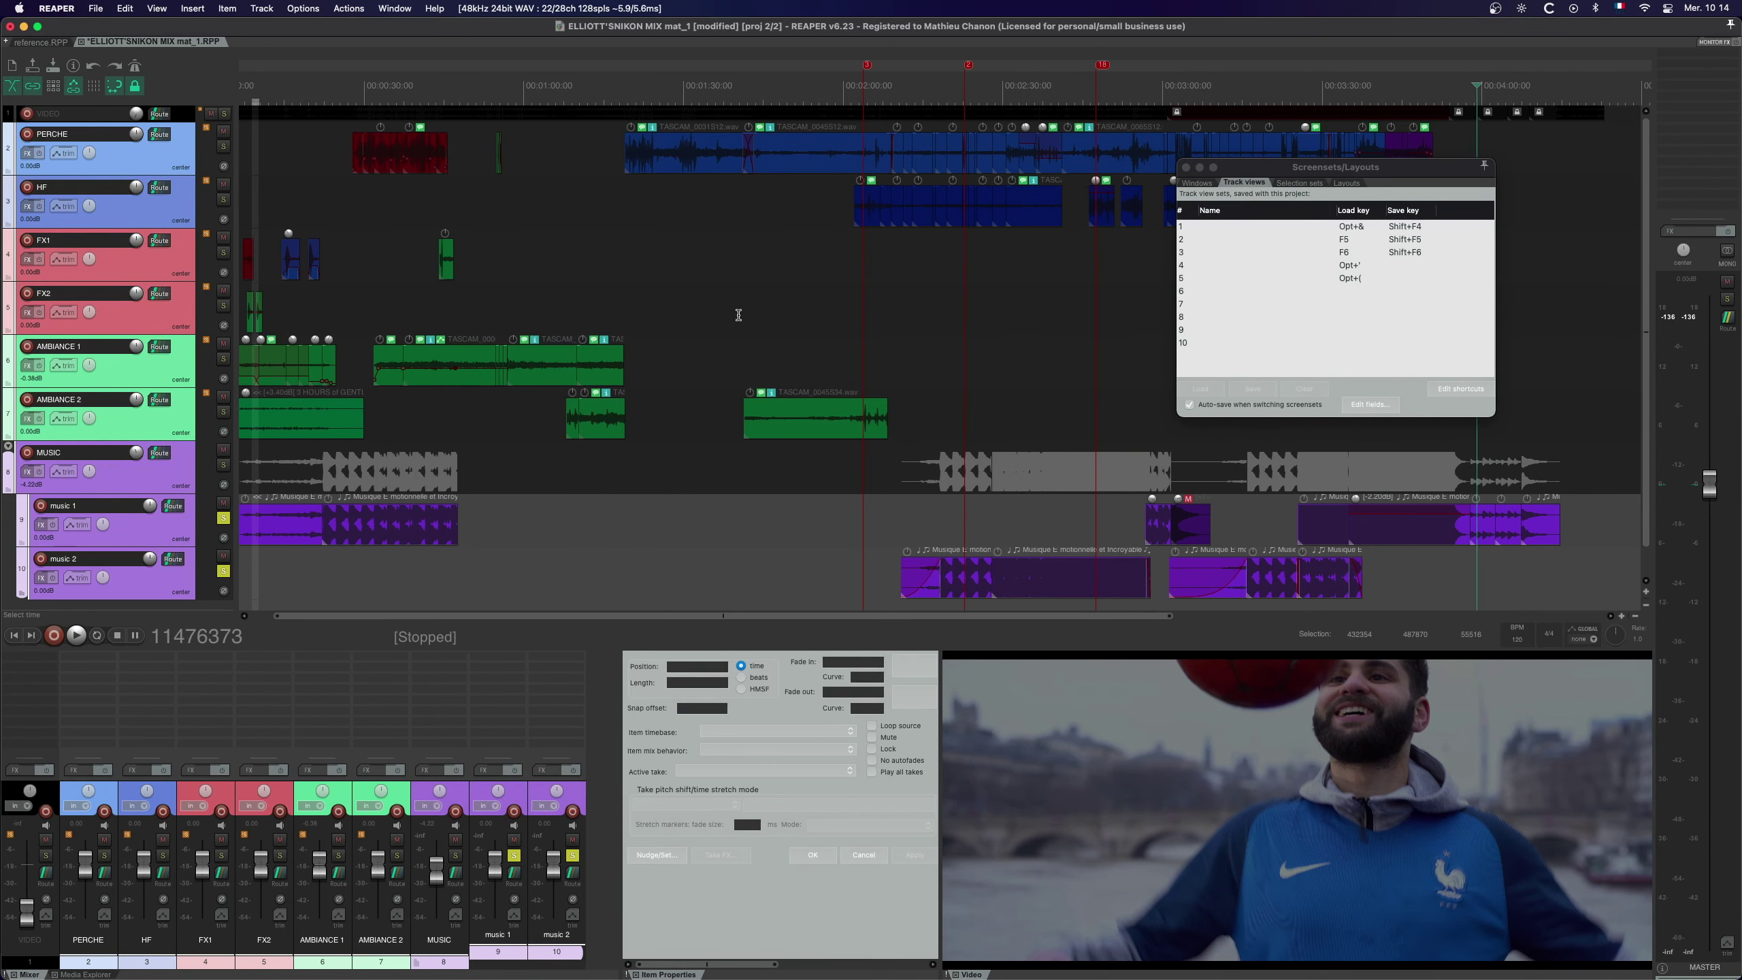
left_click(1207, 224)
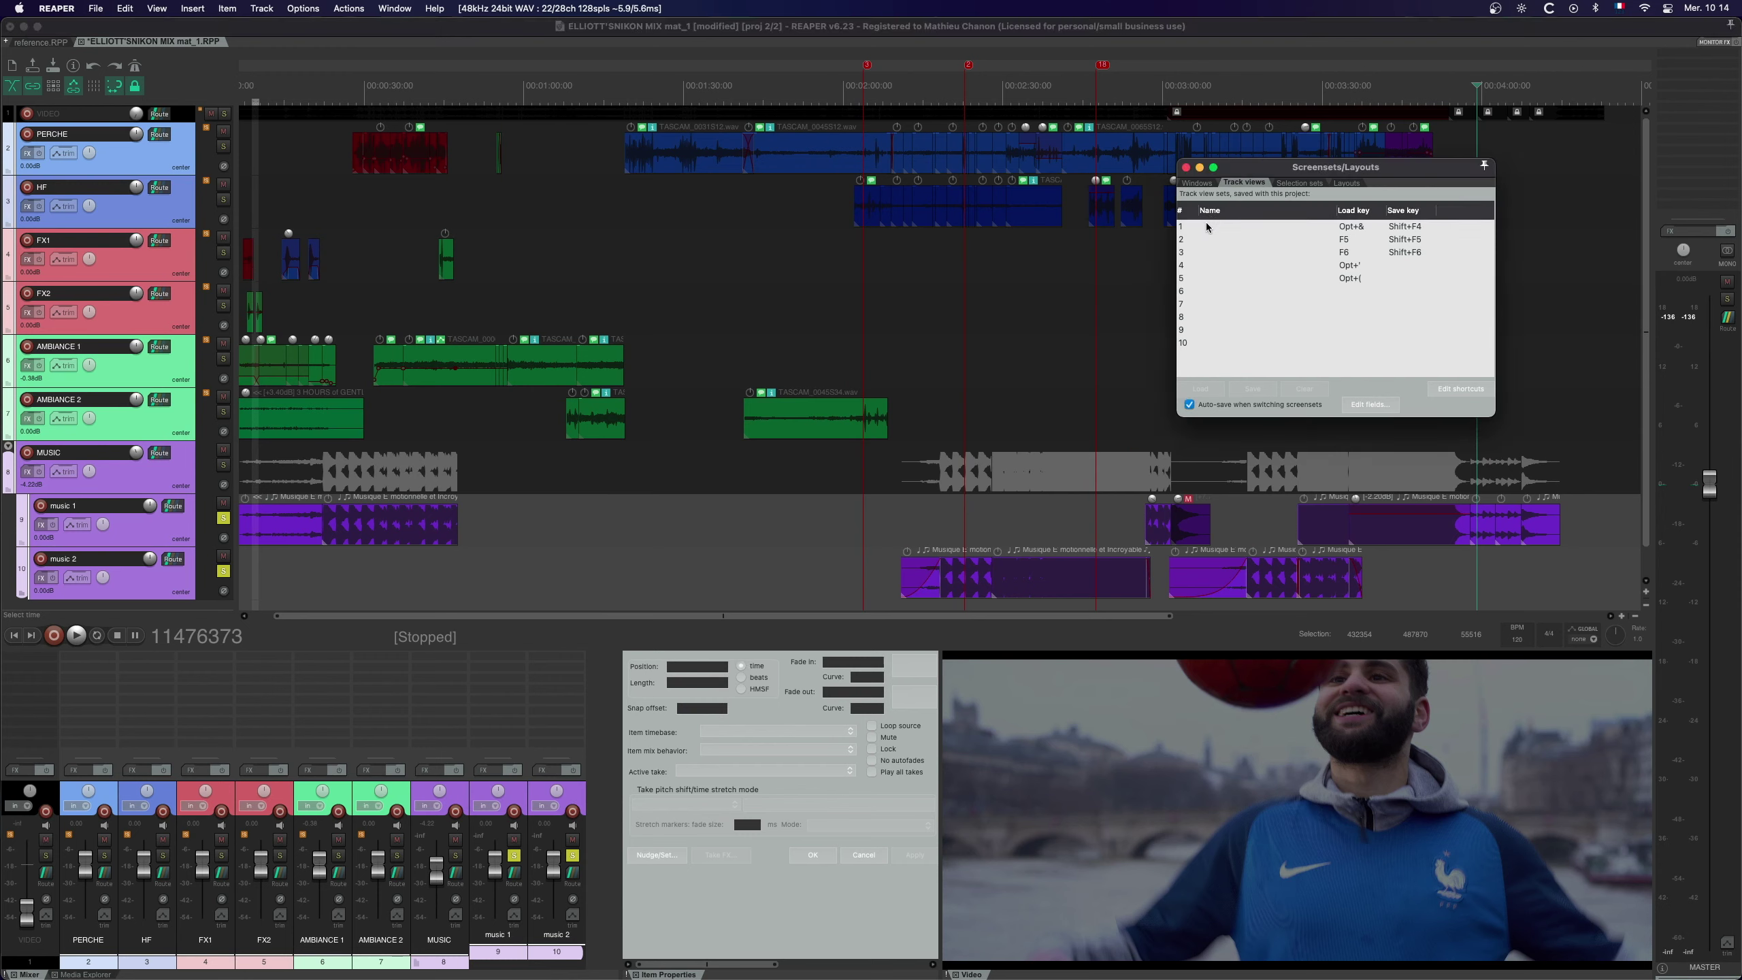
left_click(1254, 390)
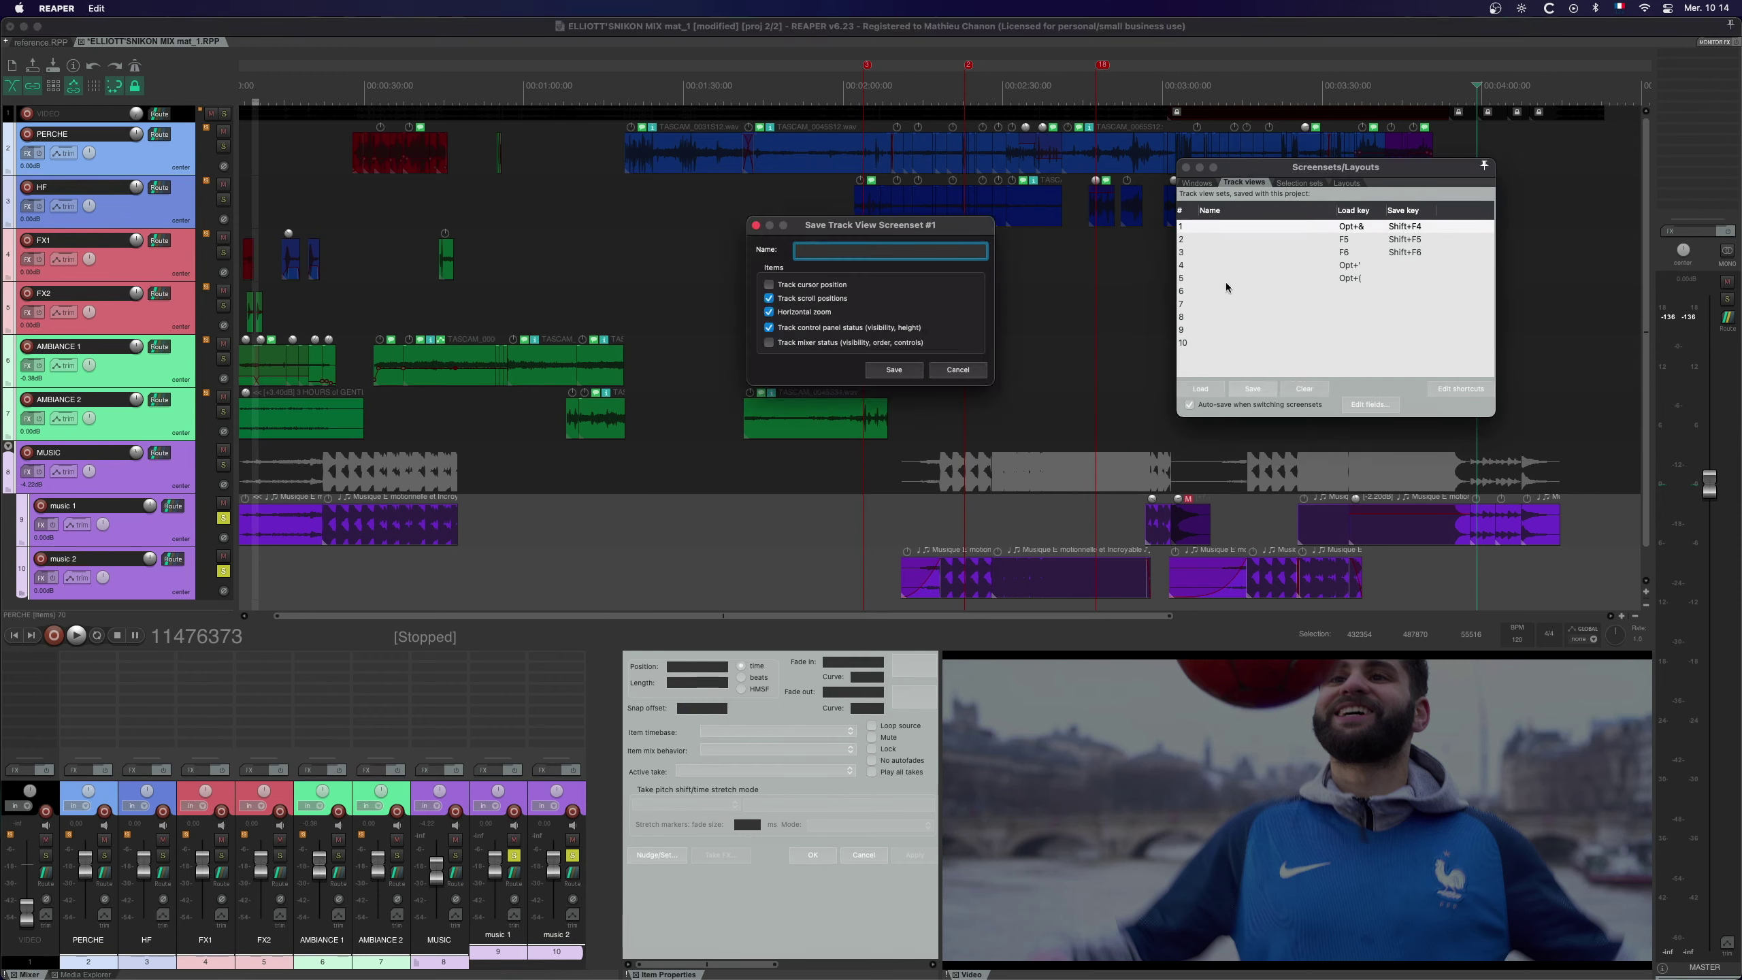
left_click(772, 300)
left_click(769, 312)
key("Escape")
Step: Enlarge the AMBIANCE 2 track, check the vertical scrolling of the track list, and shrink the track back
left_click_drag(61, 439, 62, 535)
scroll(114, 428, "down", 3)
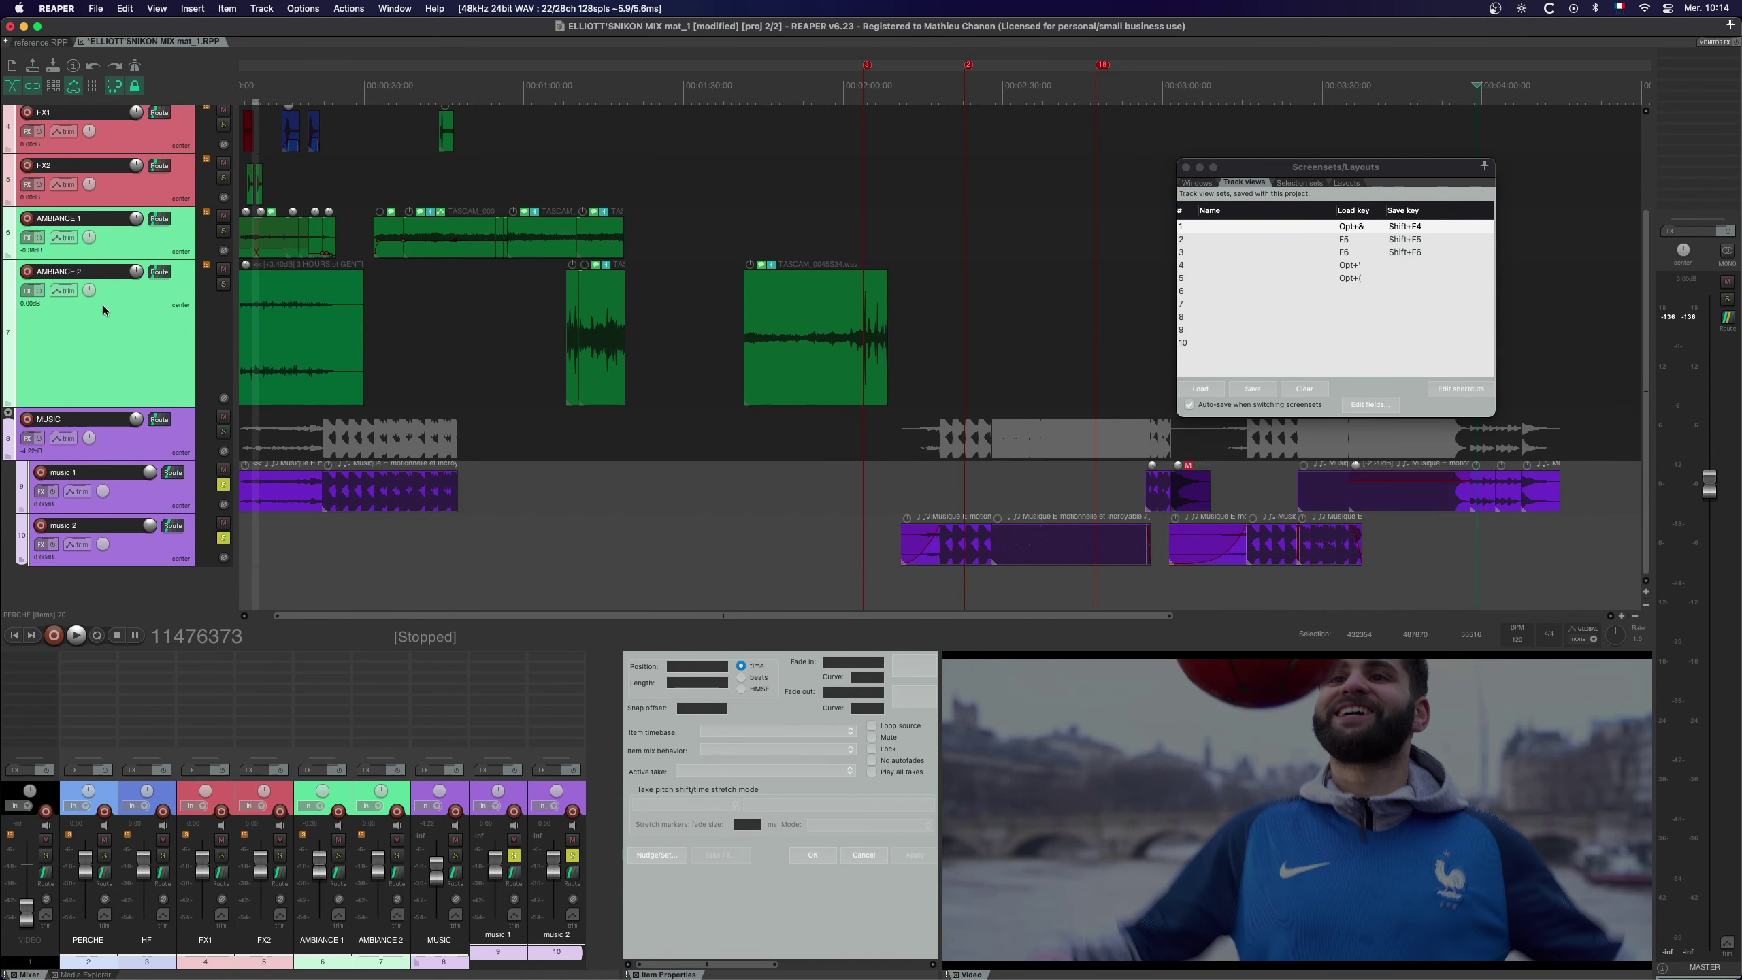
scroll(164, 356, "up", 3)
scroll(164, 356, "down", 3)
scroll(163, 355, "up", 3)
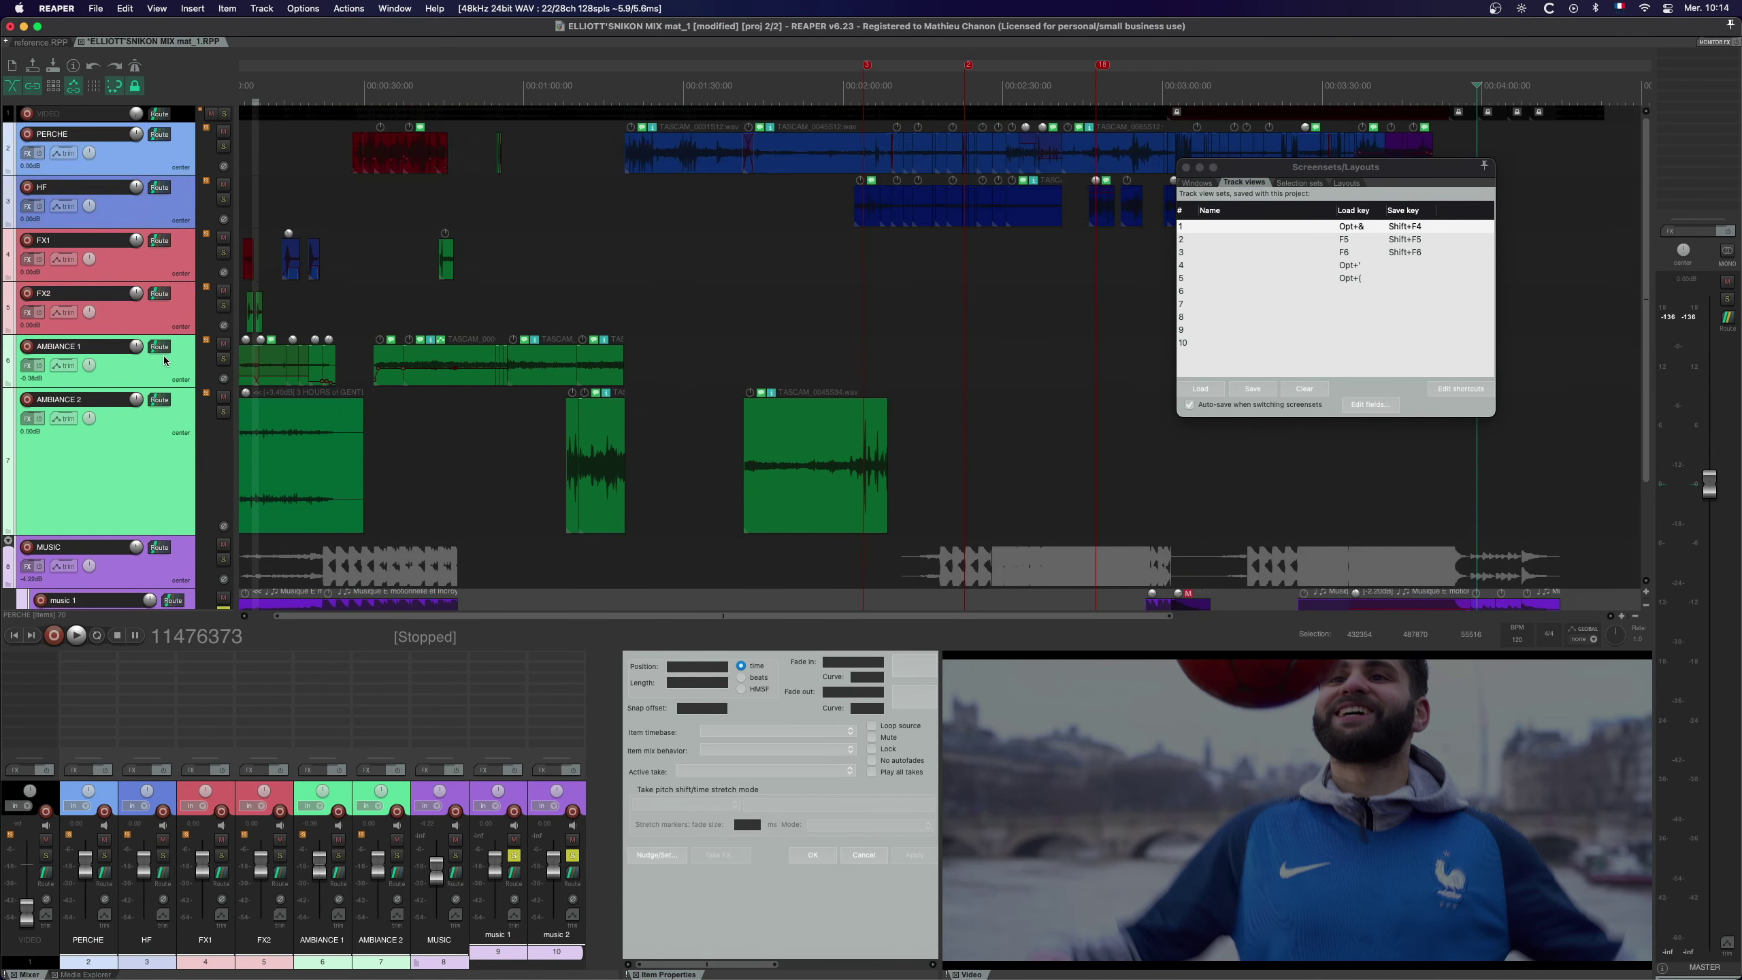
scroll(164, 356, "down", 3)
scroll(164, 356, "up", 2)
scroll(163, 355, "down", 3)
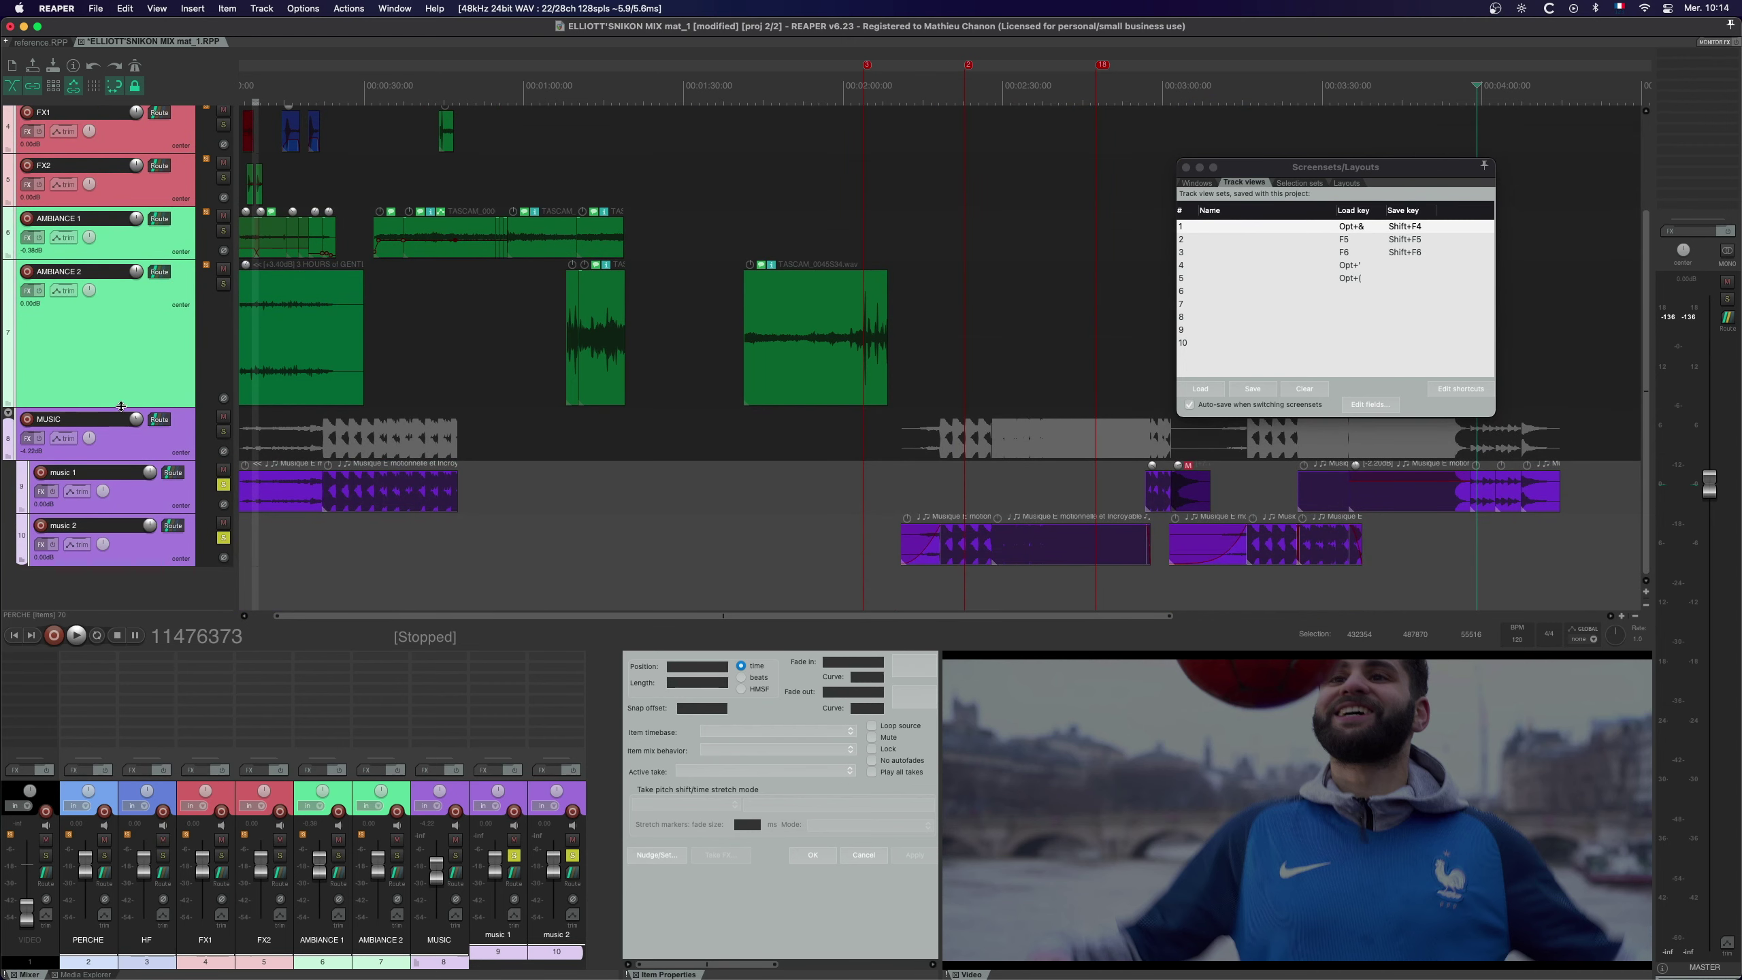
left_click_drag(121, 405, 127, 312)
scroll(130, 353, "up", 5)
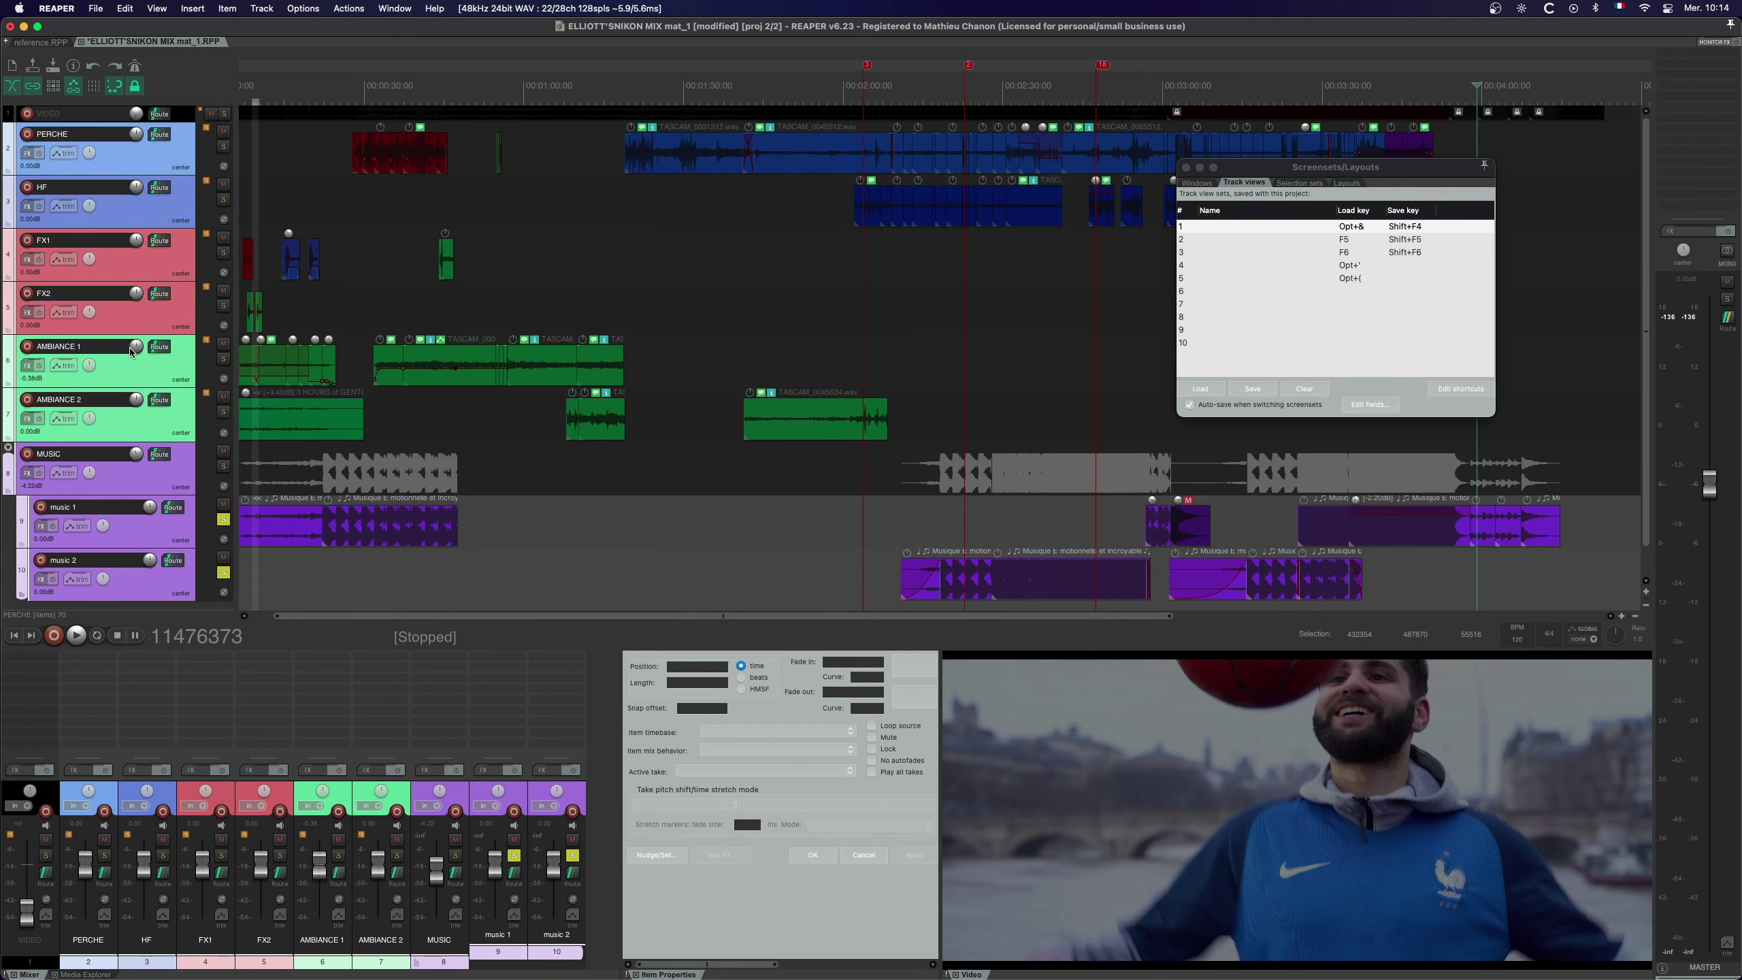
Step: Save the full-timeline view with all tracks as track view 1, named "Entire project"
scroll(260, 337, "up", 1)
key("shift+F4")
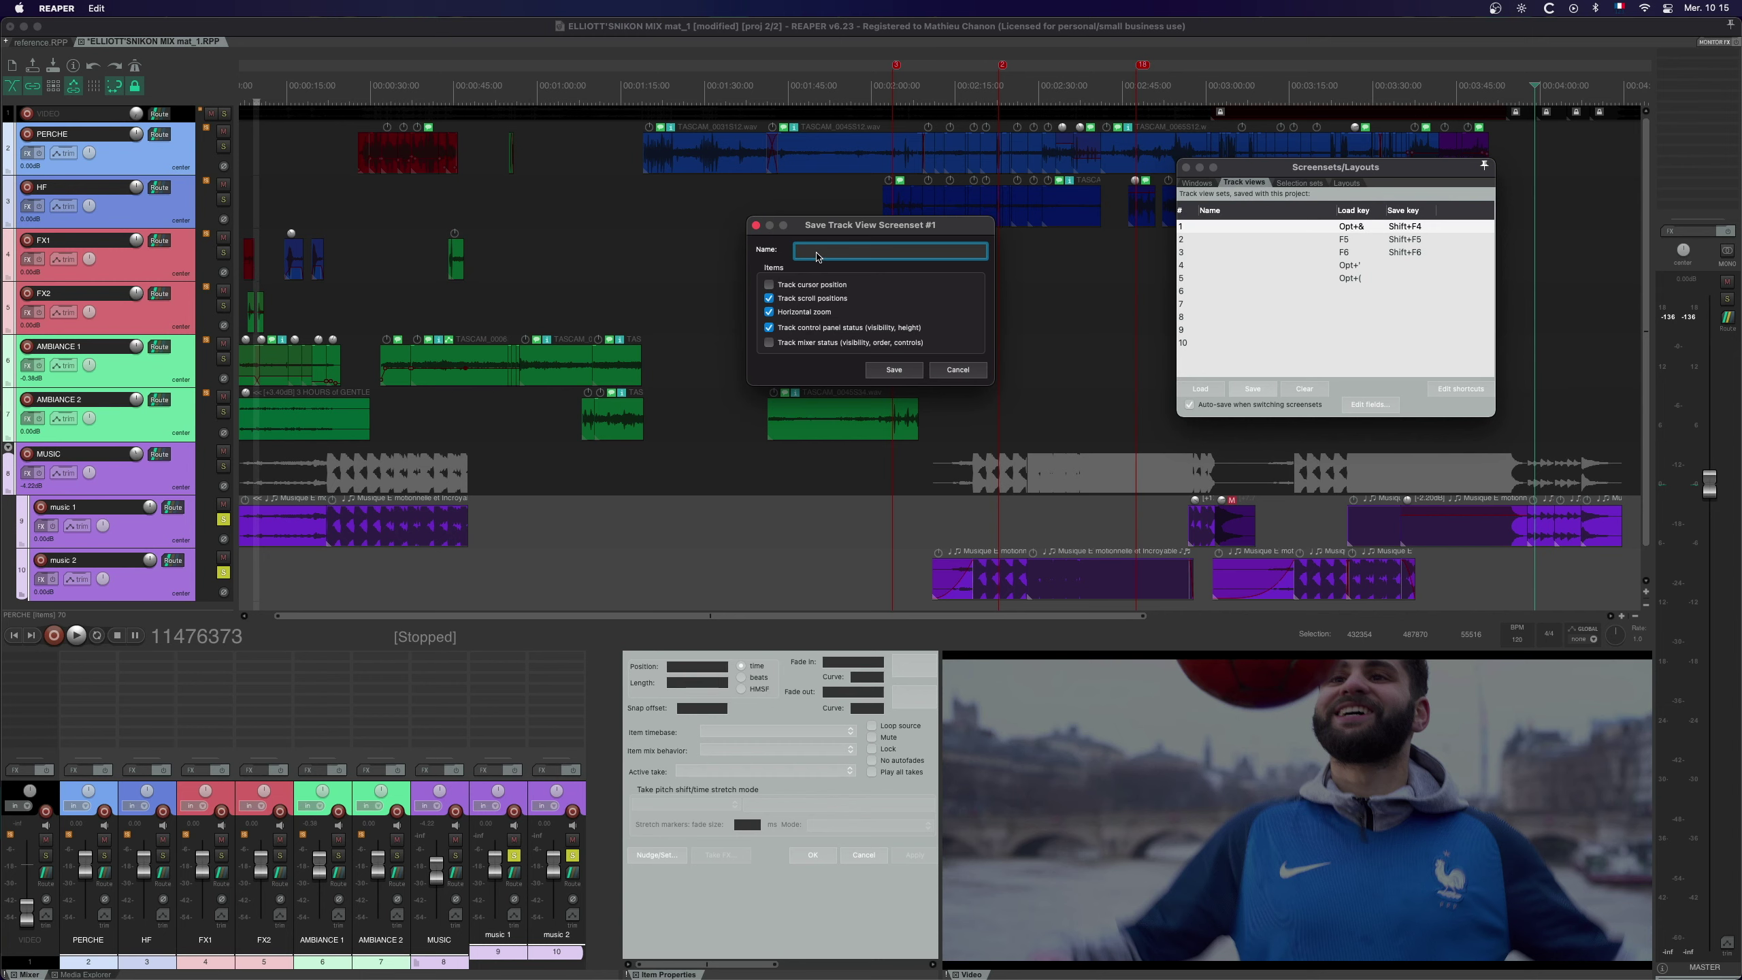
type("Entire project")
left_click(886, 370)
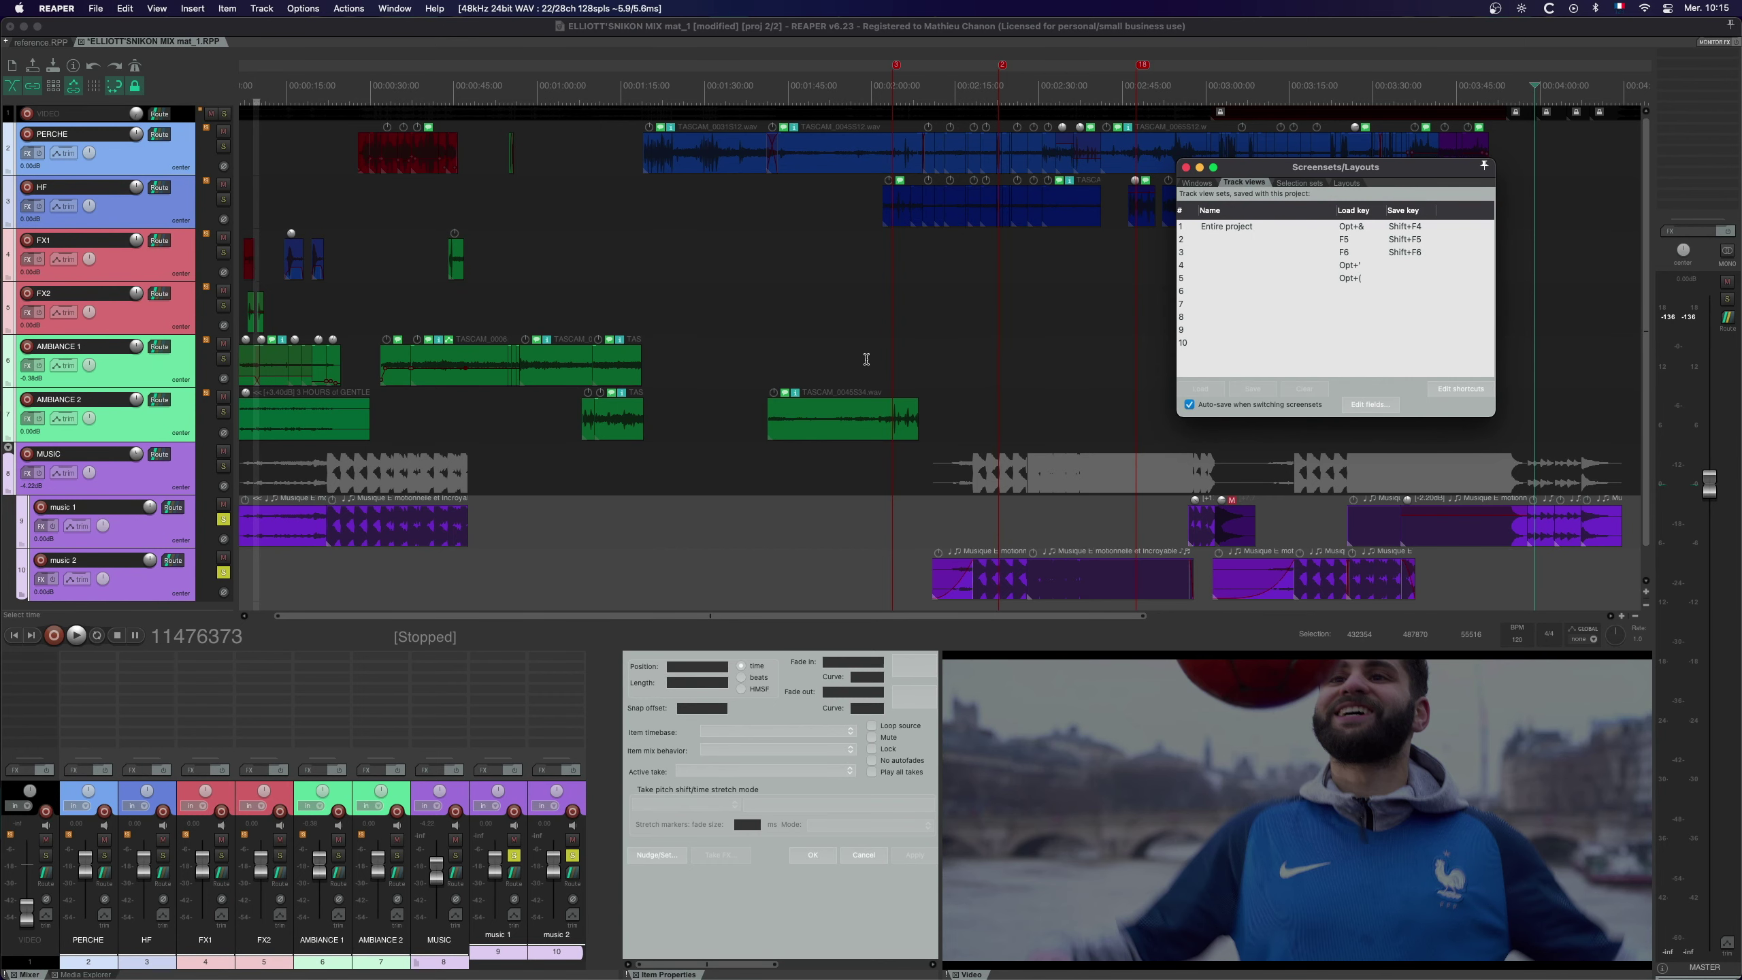
Step: Enlarge the FX2 track and zoom in on the timeline, and test recalling the Entire project track view
left_click_drag(144, 331, 144, 518)
scroll(523, 275, "up", 10)
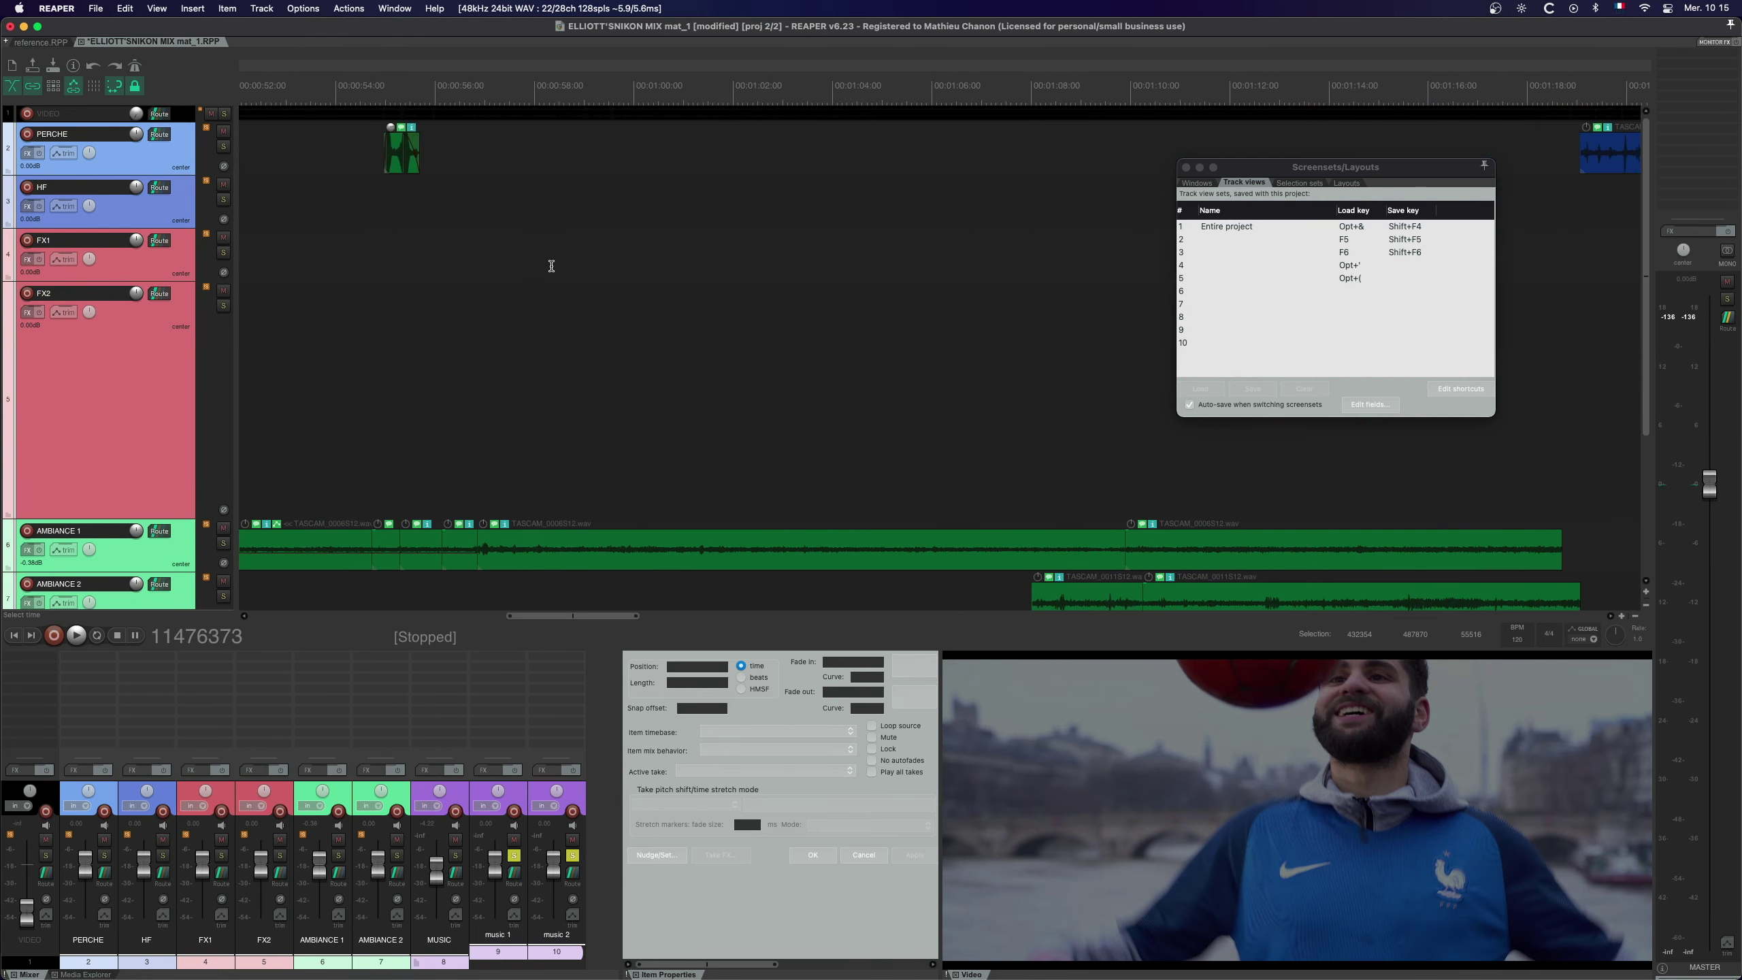
scroll(276, 374, "left", 3)
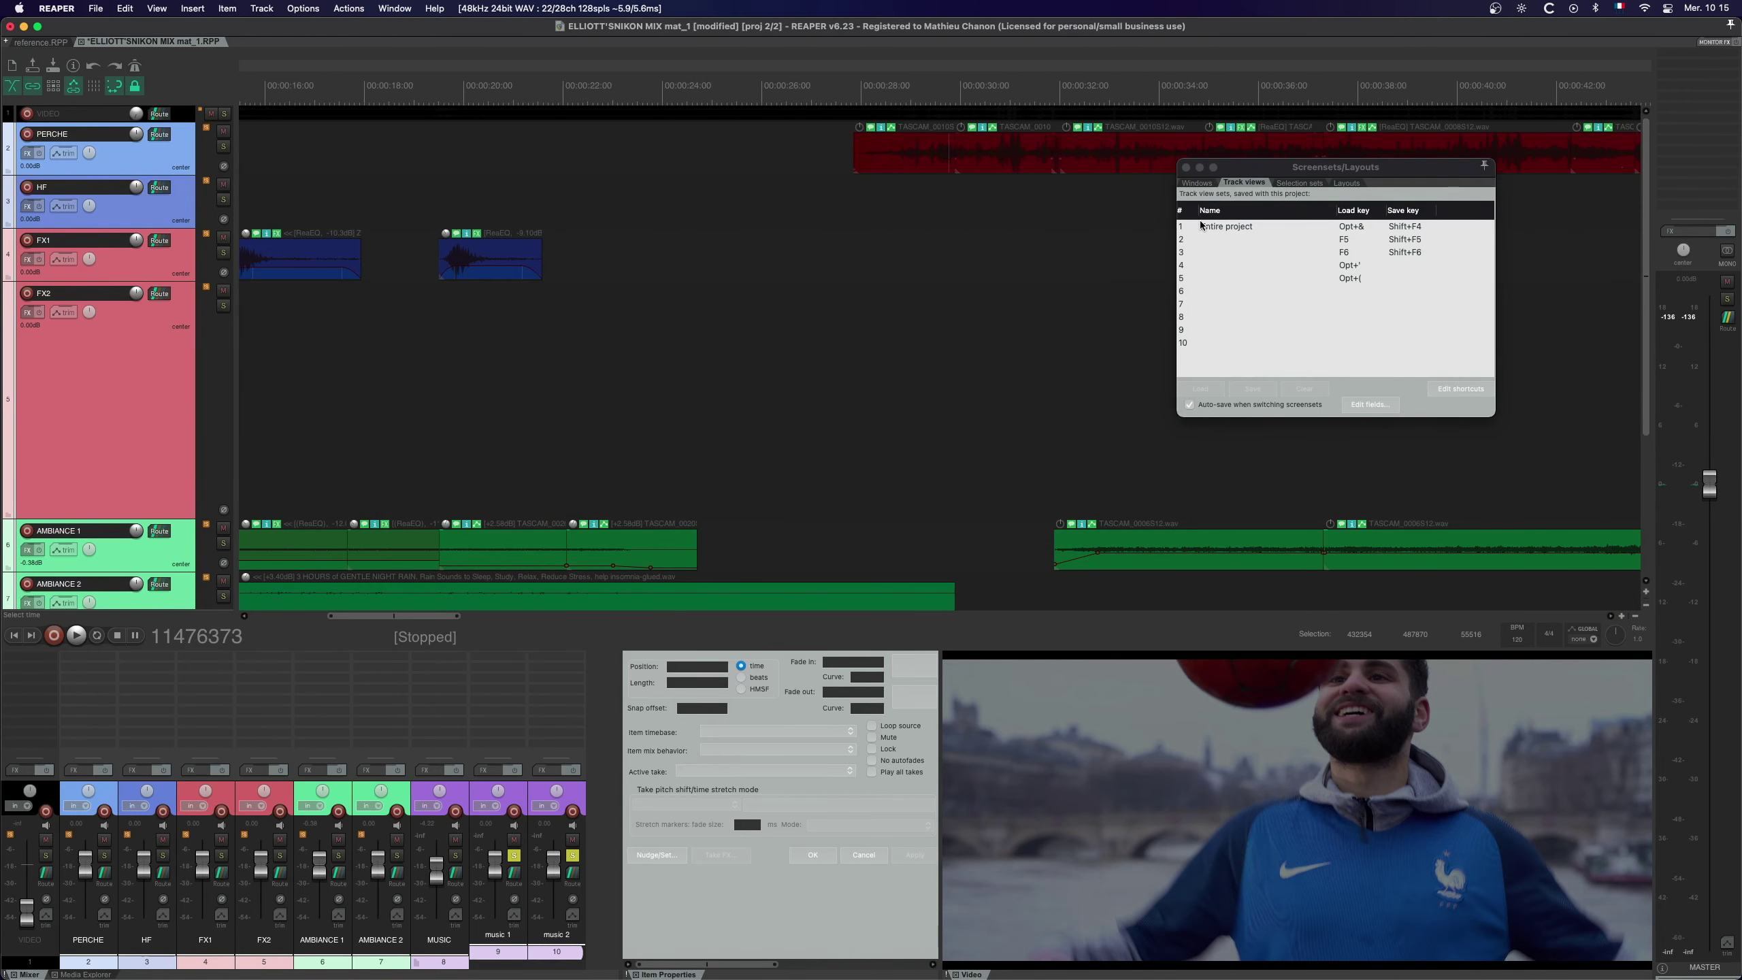
double_click(1242, 226)
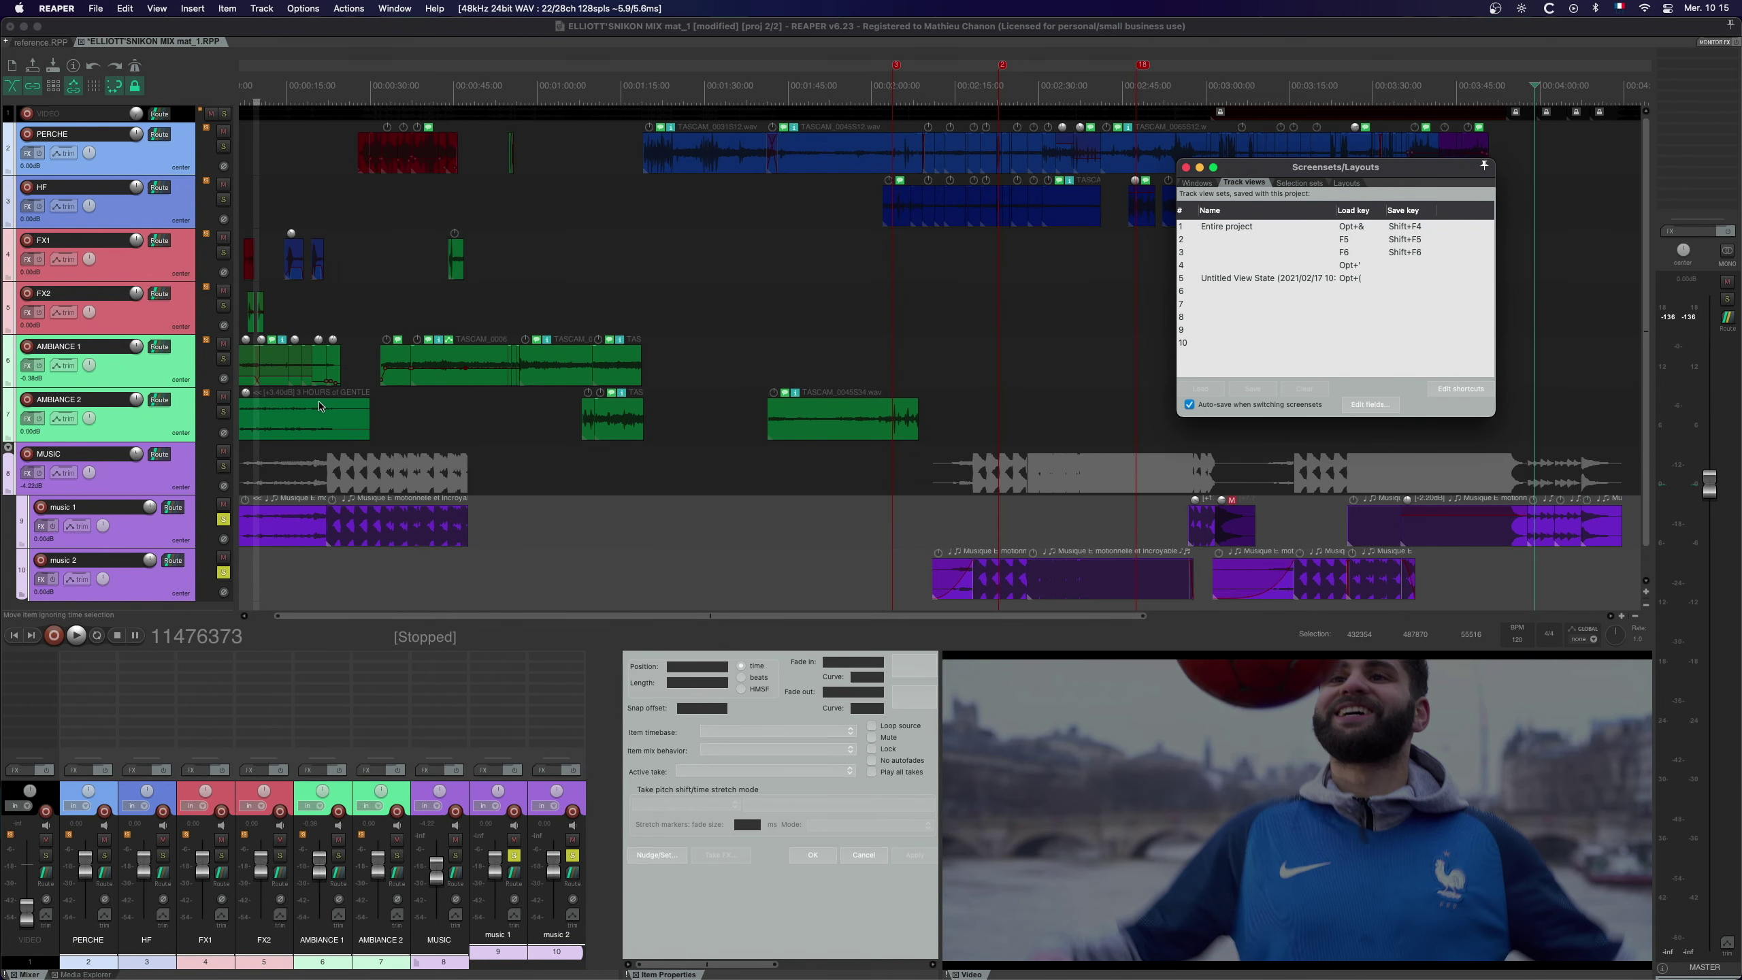
Step: Select the PERCHE and HF tracks and enlarge both equally until they fill the arrange view
left_click(1212, 241)
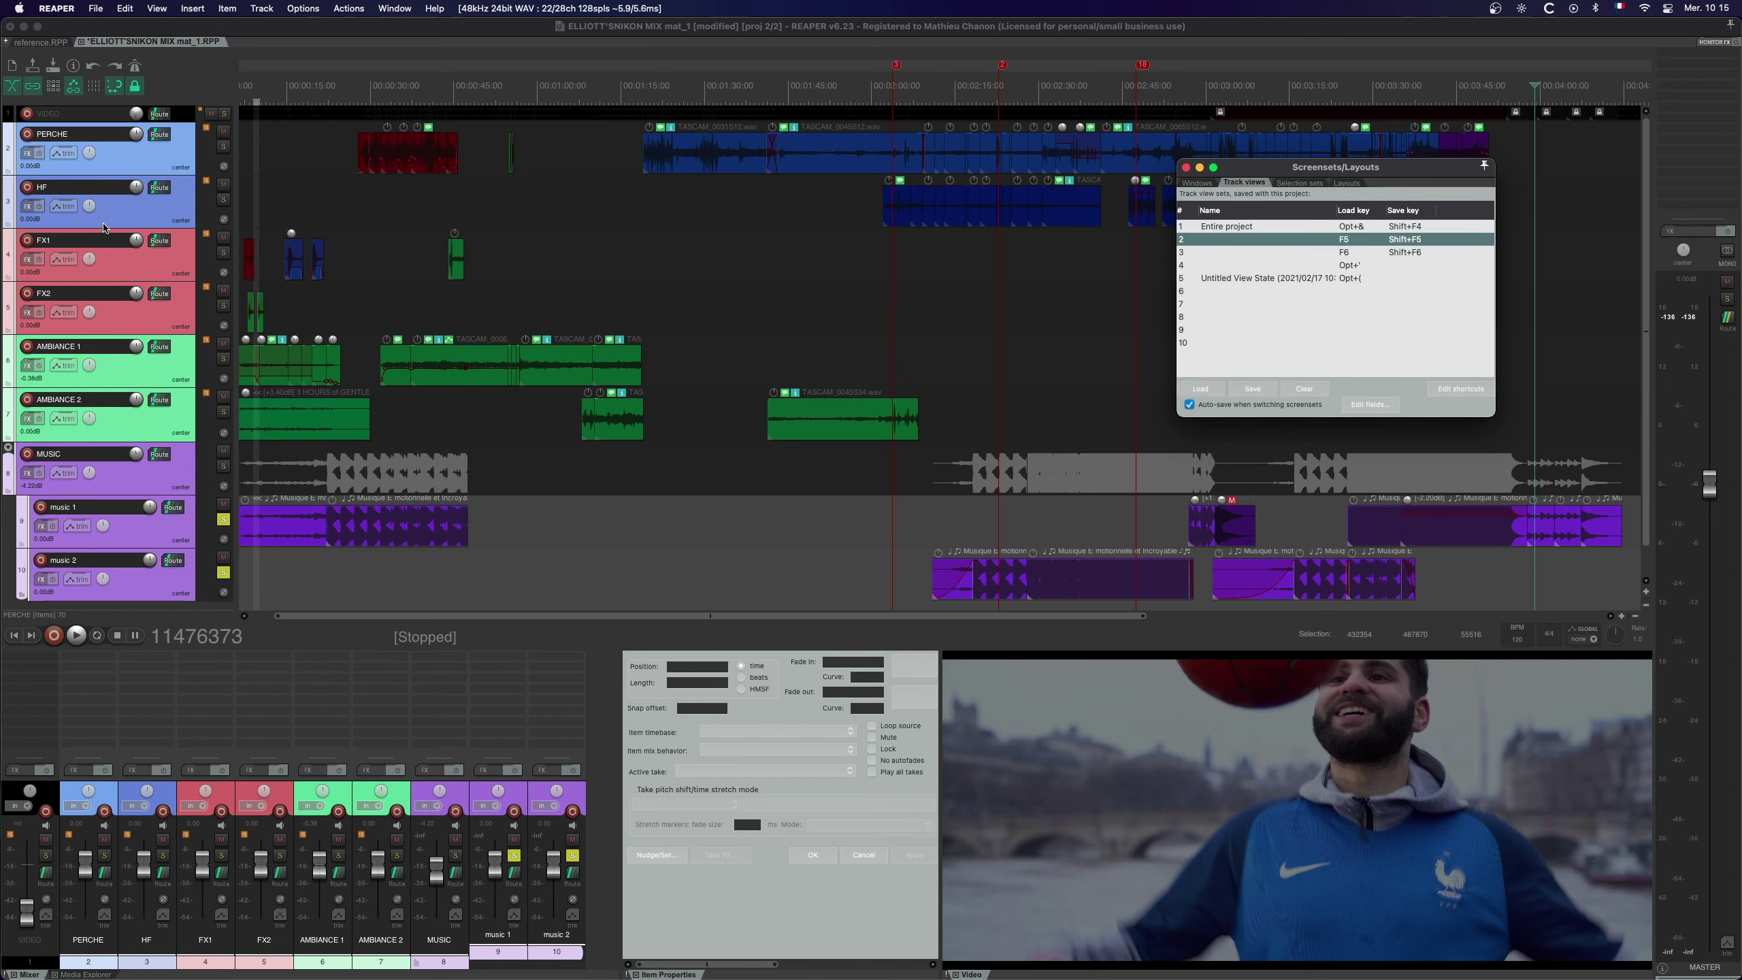
left_click(121, 162)
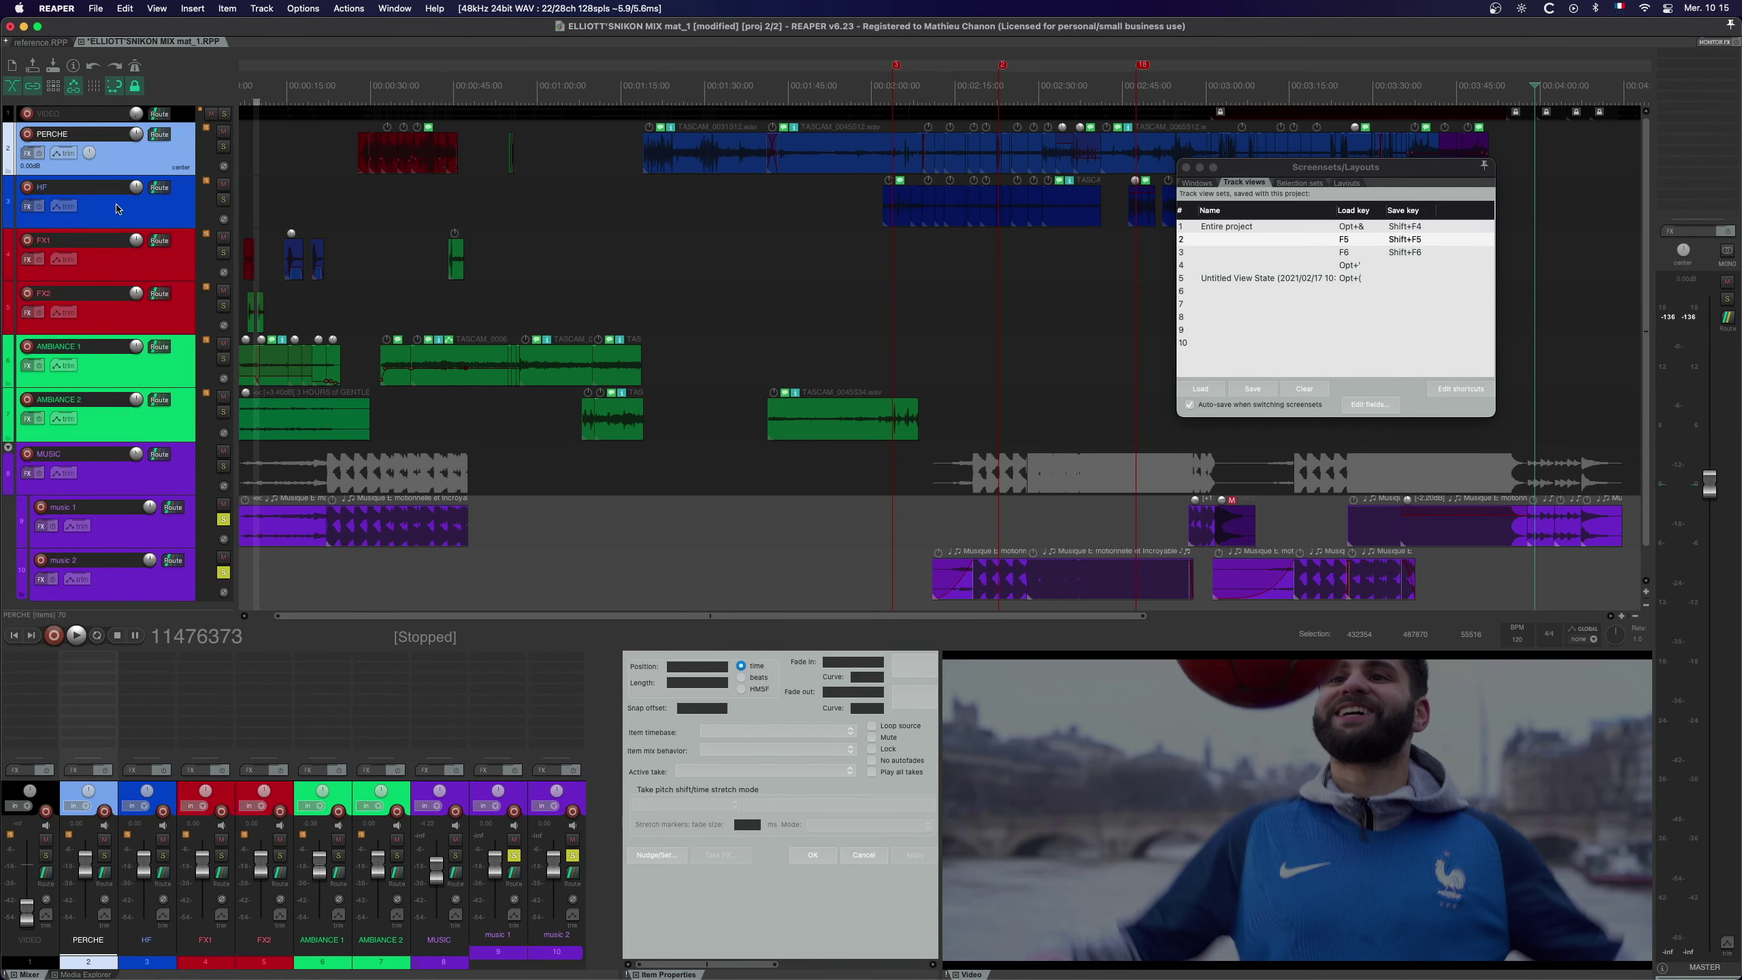
left_click(118, 209, "shift")
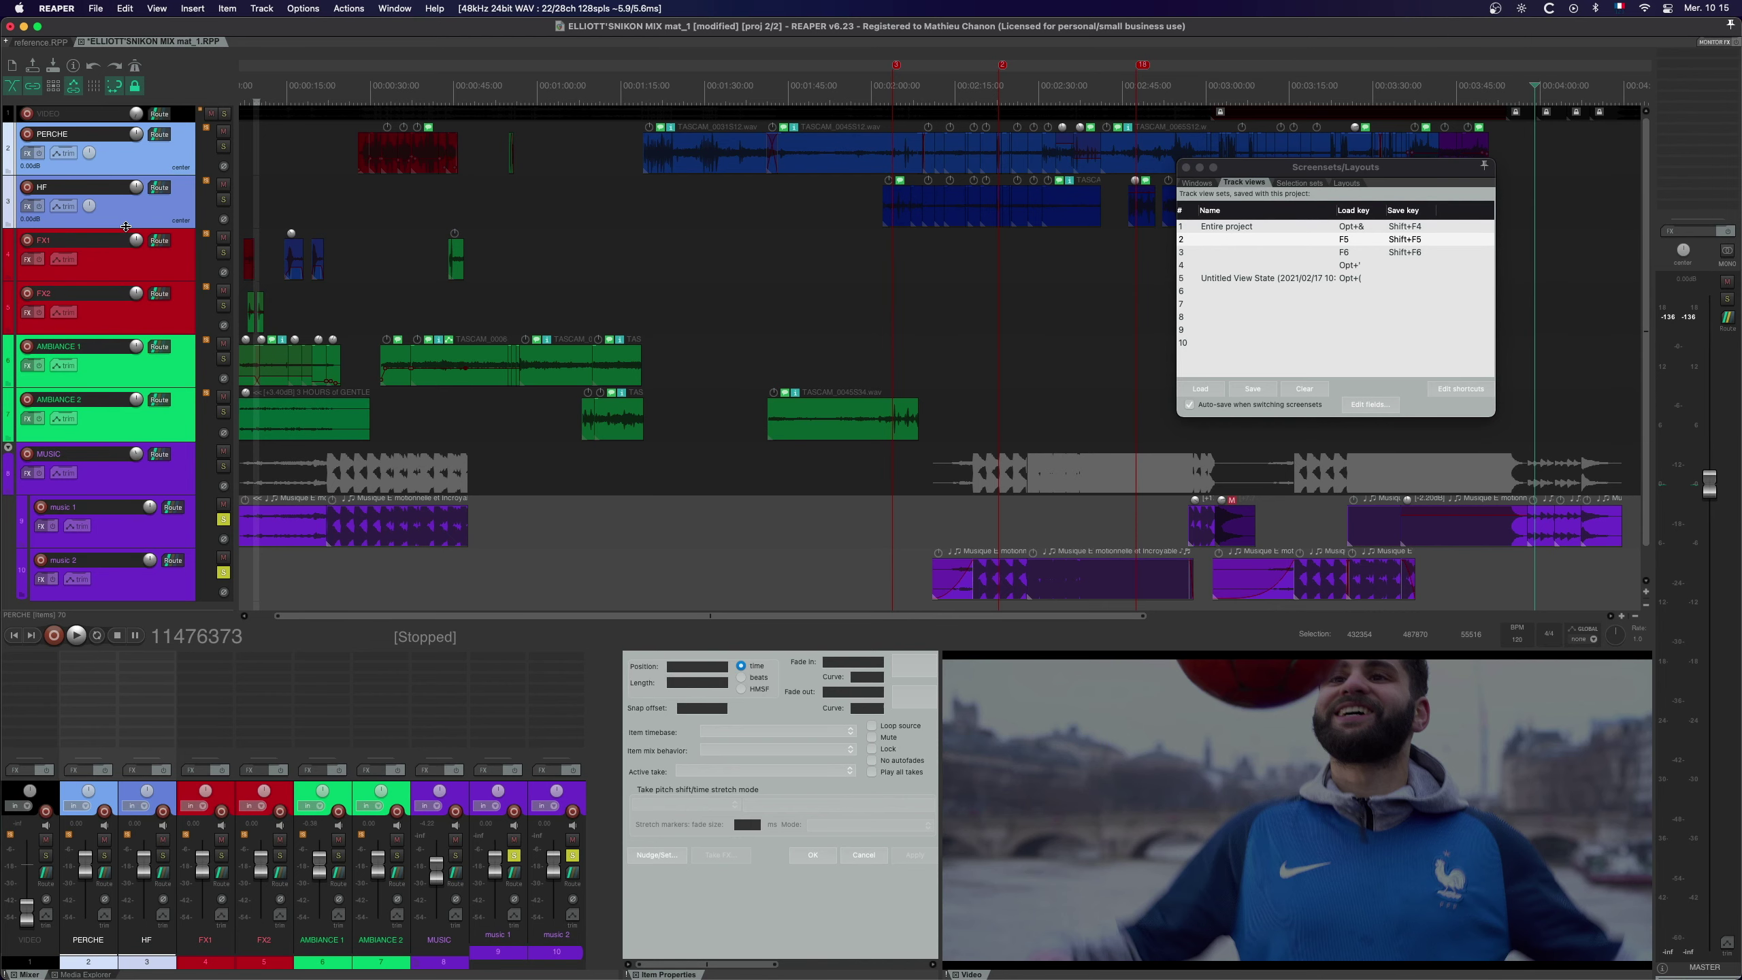
left_click_drag(125, 227, 121, 430)
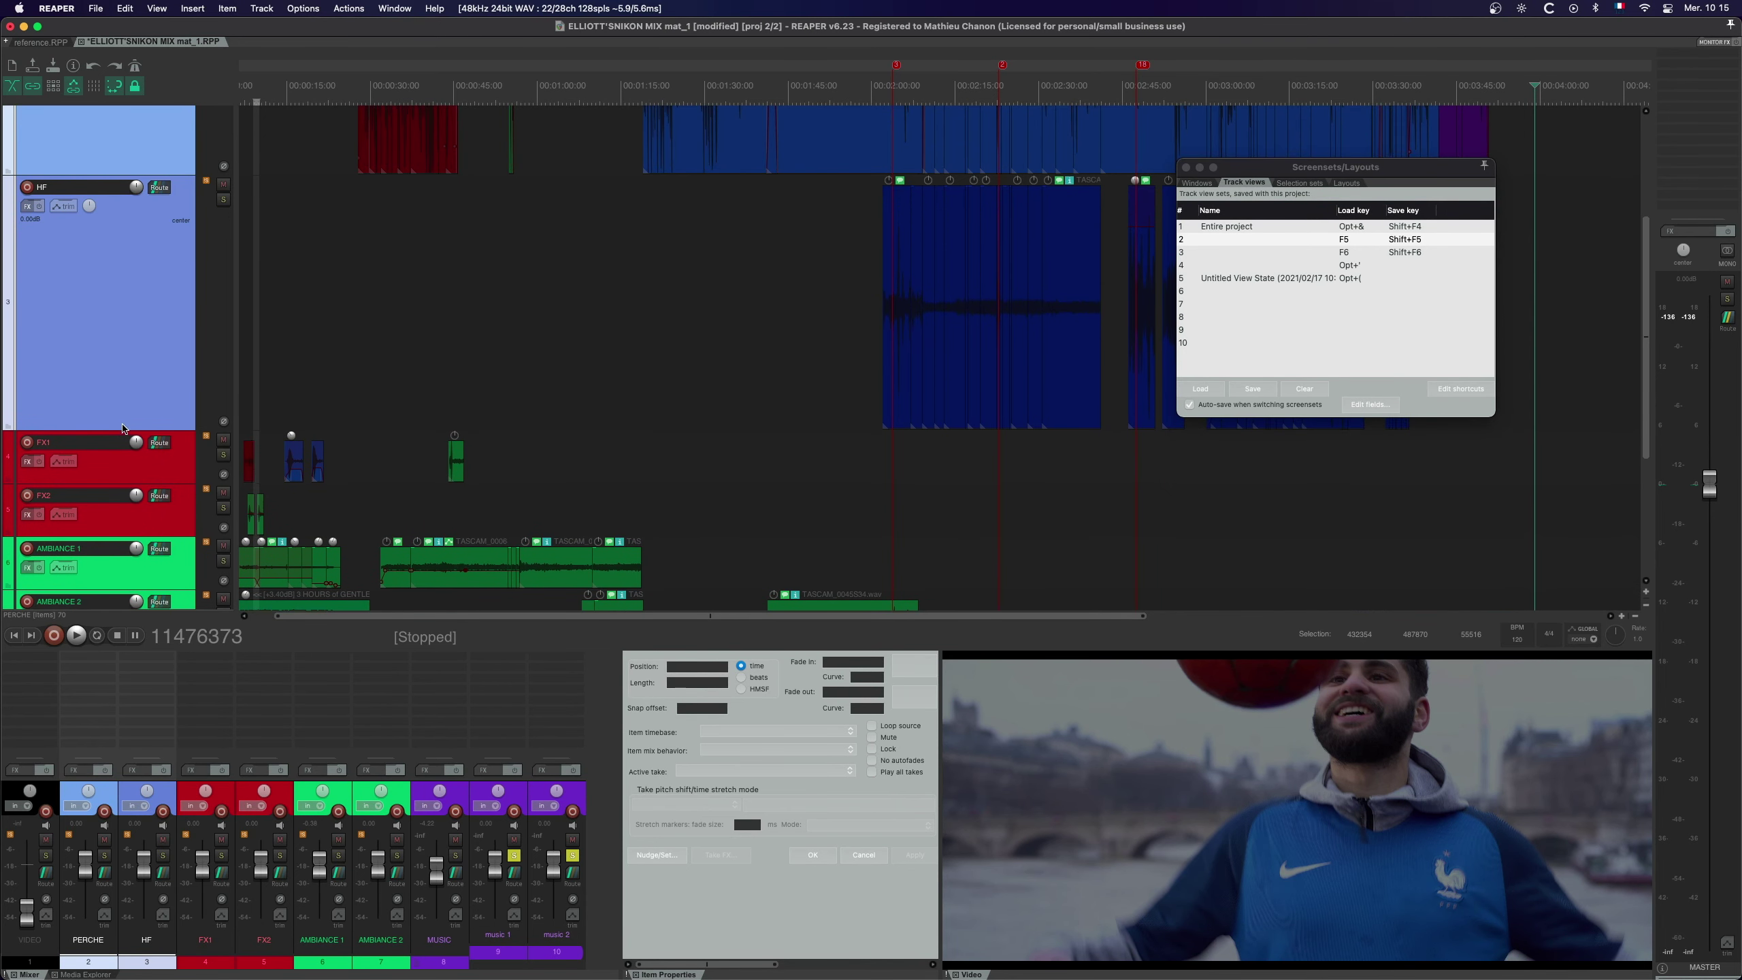
scroll(122, 411, "up", 5)
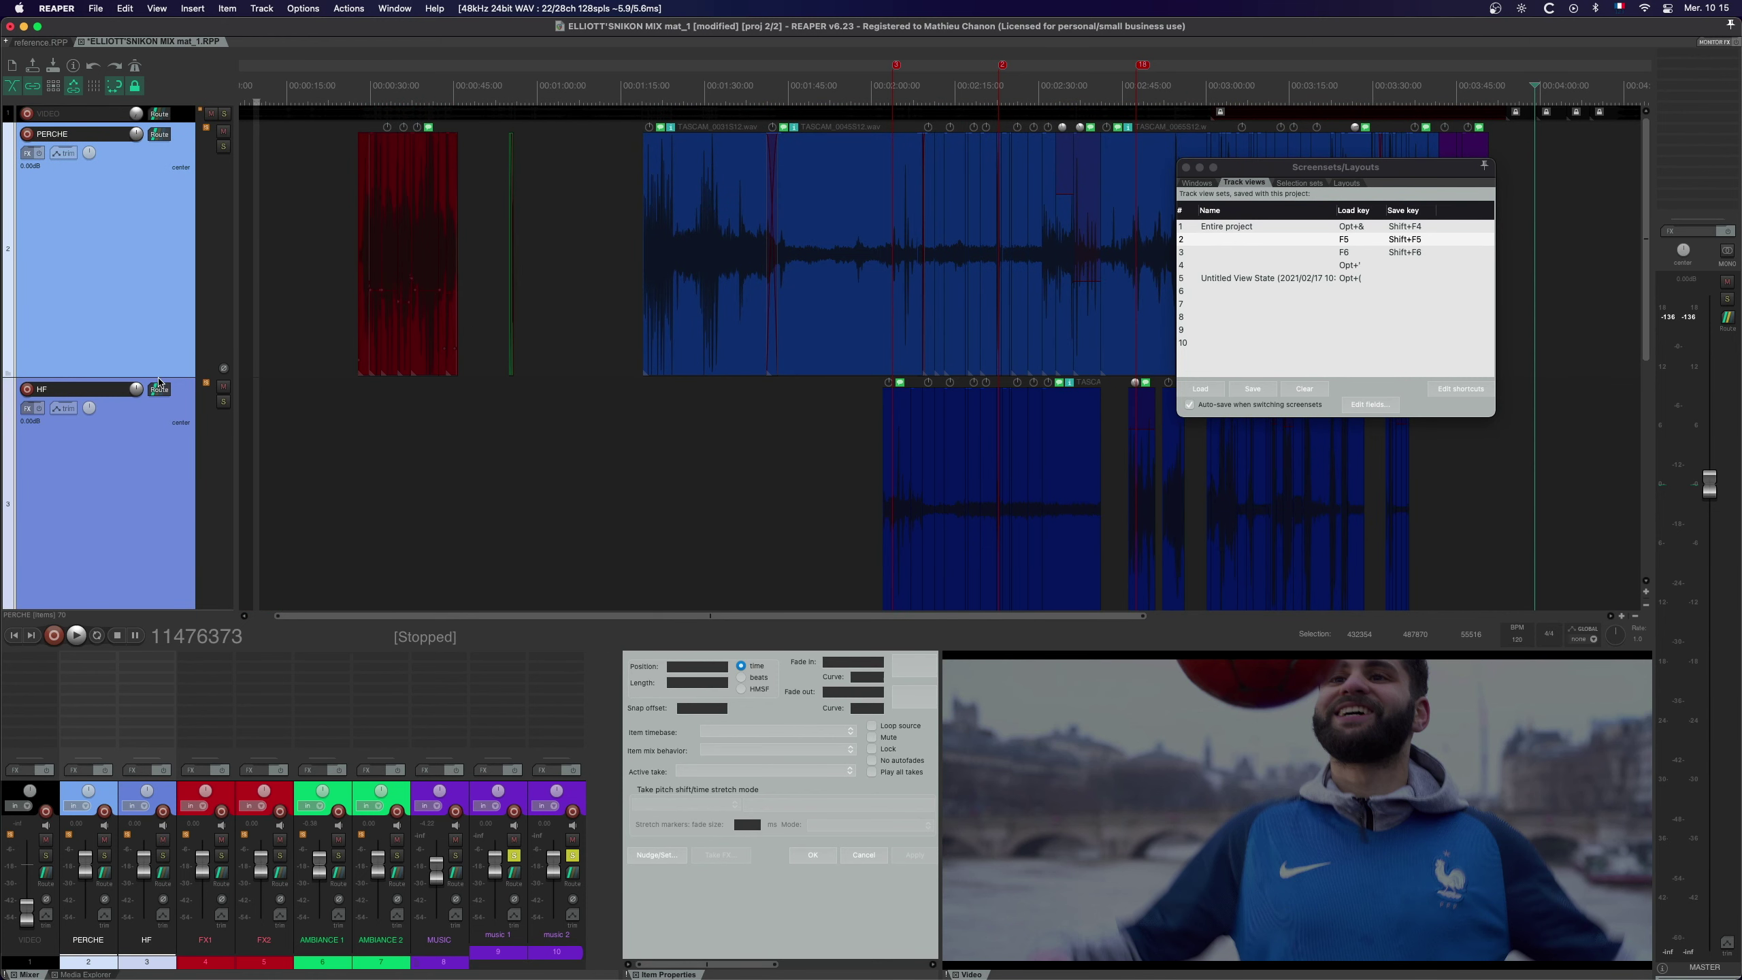
left_click_drag(159, 378, 160, 362)
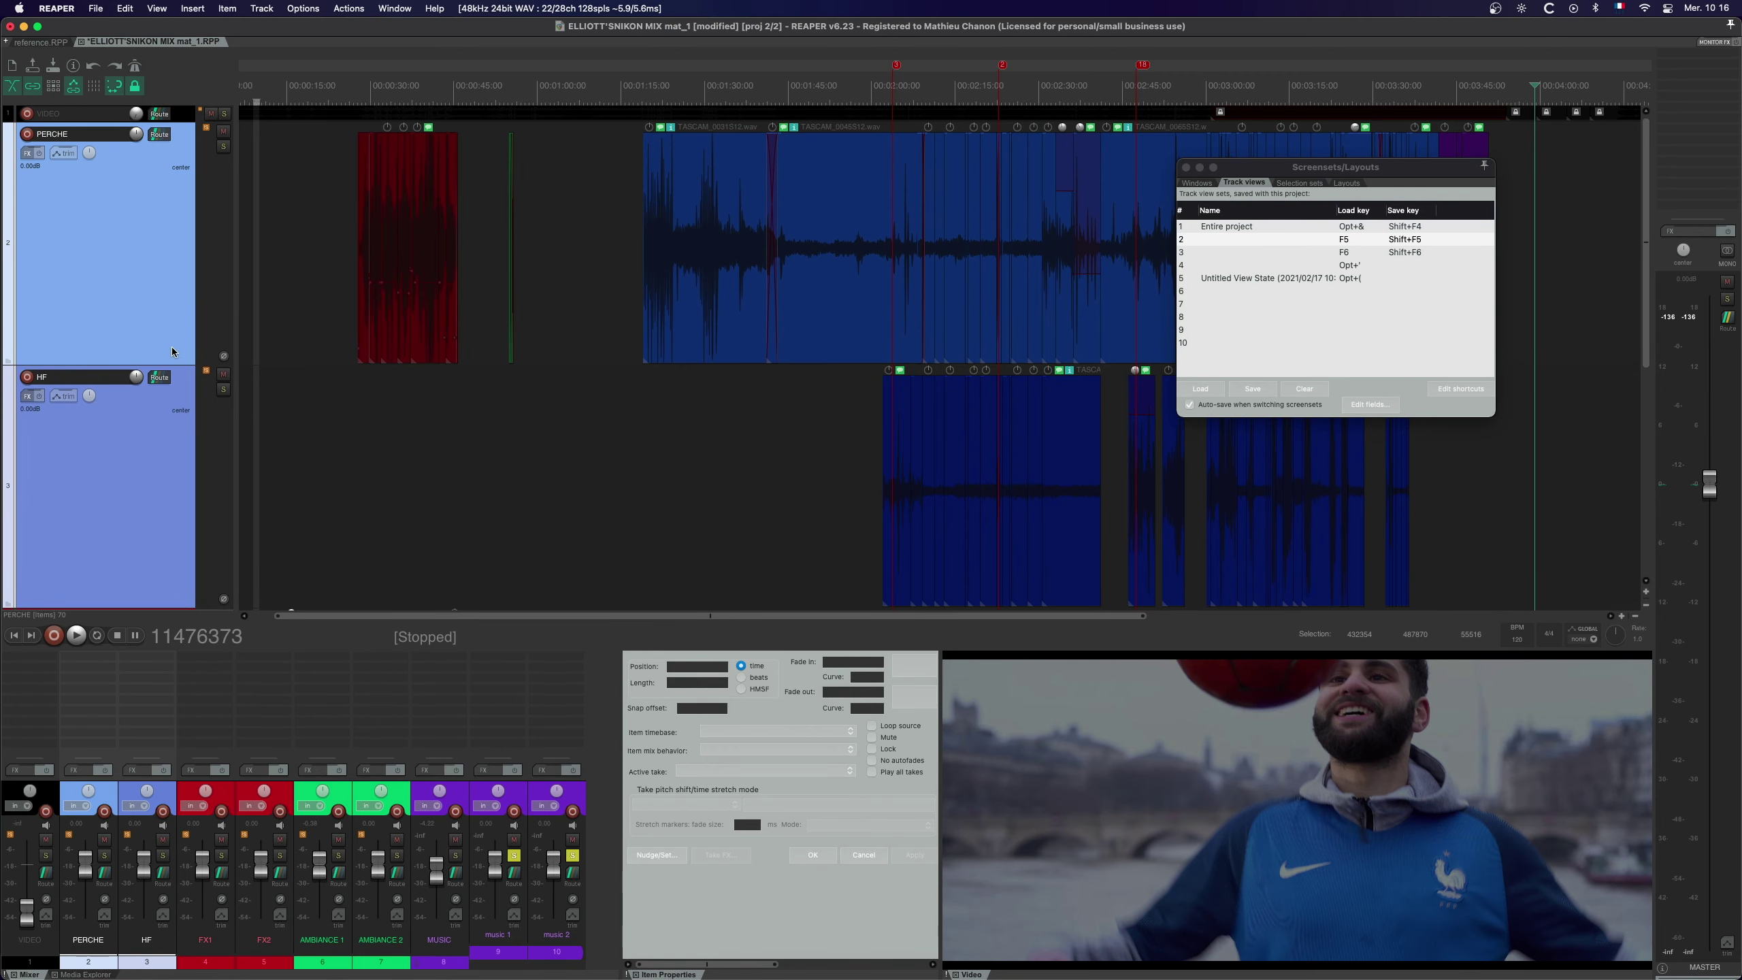
Step: Save the enlarged PERCHE and HF layout as track view 2, named "DIRECTS"
left_click(1233, 241)
left_click(1252, 388)
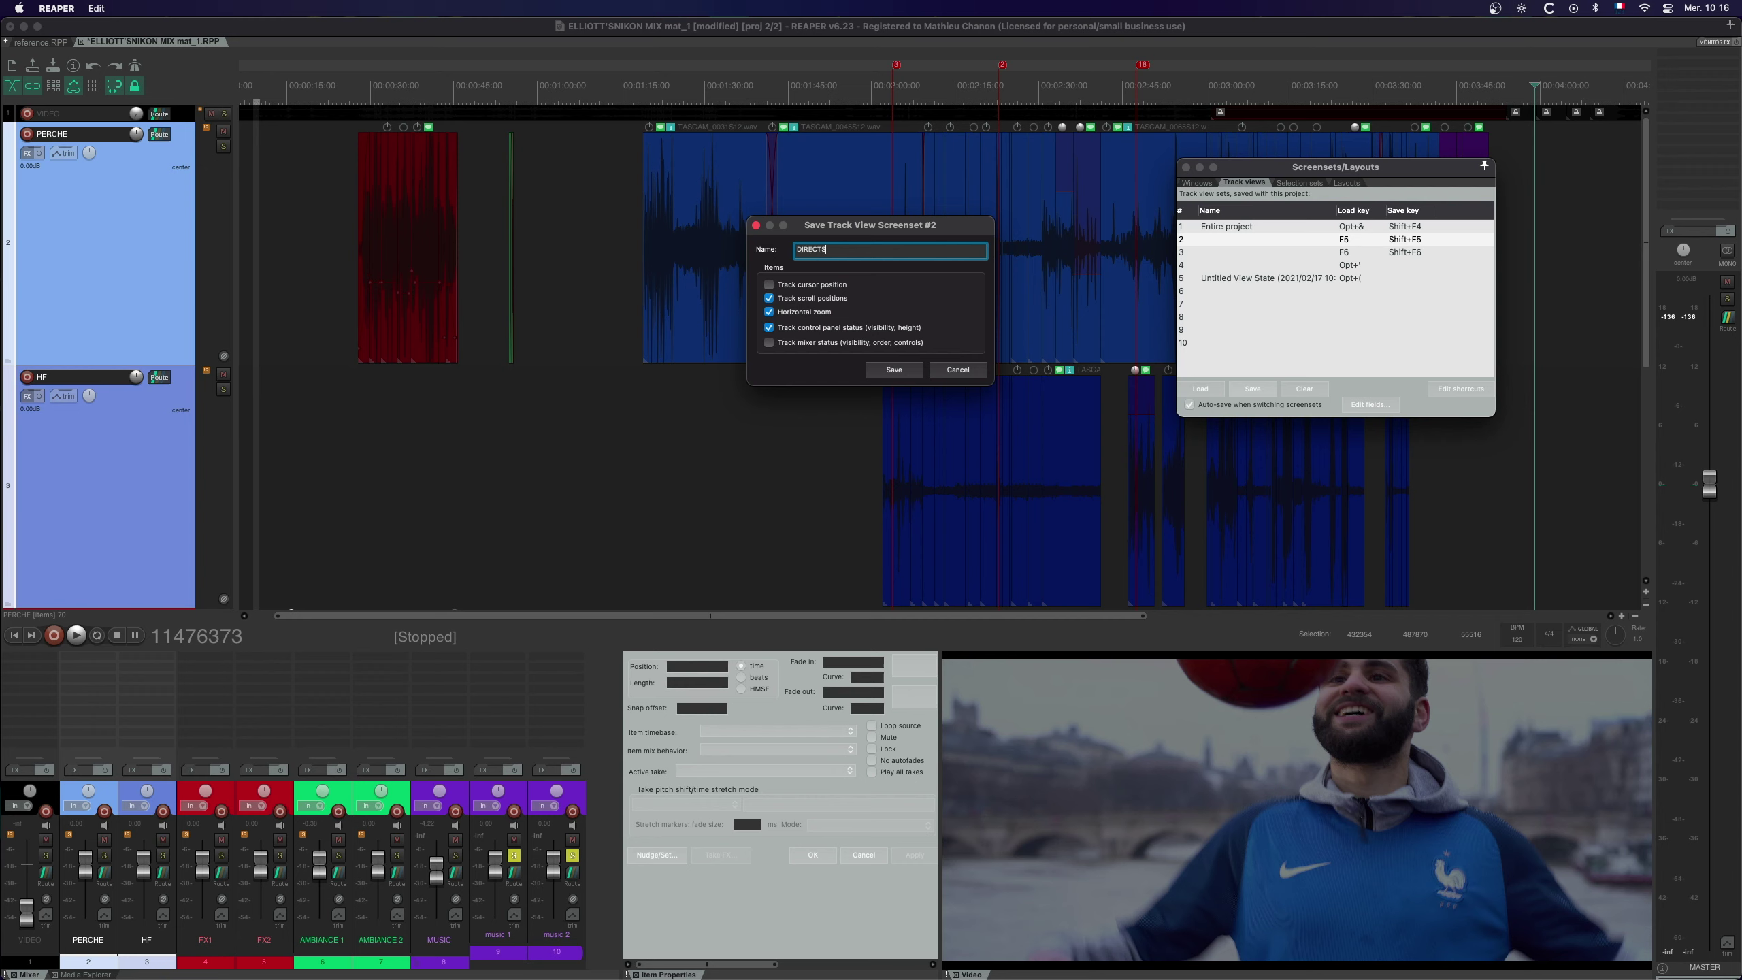
left_click(893, 369)
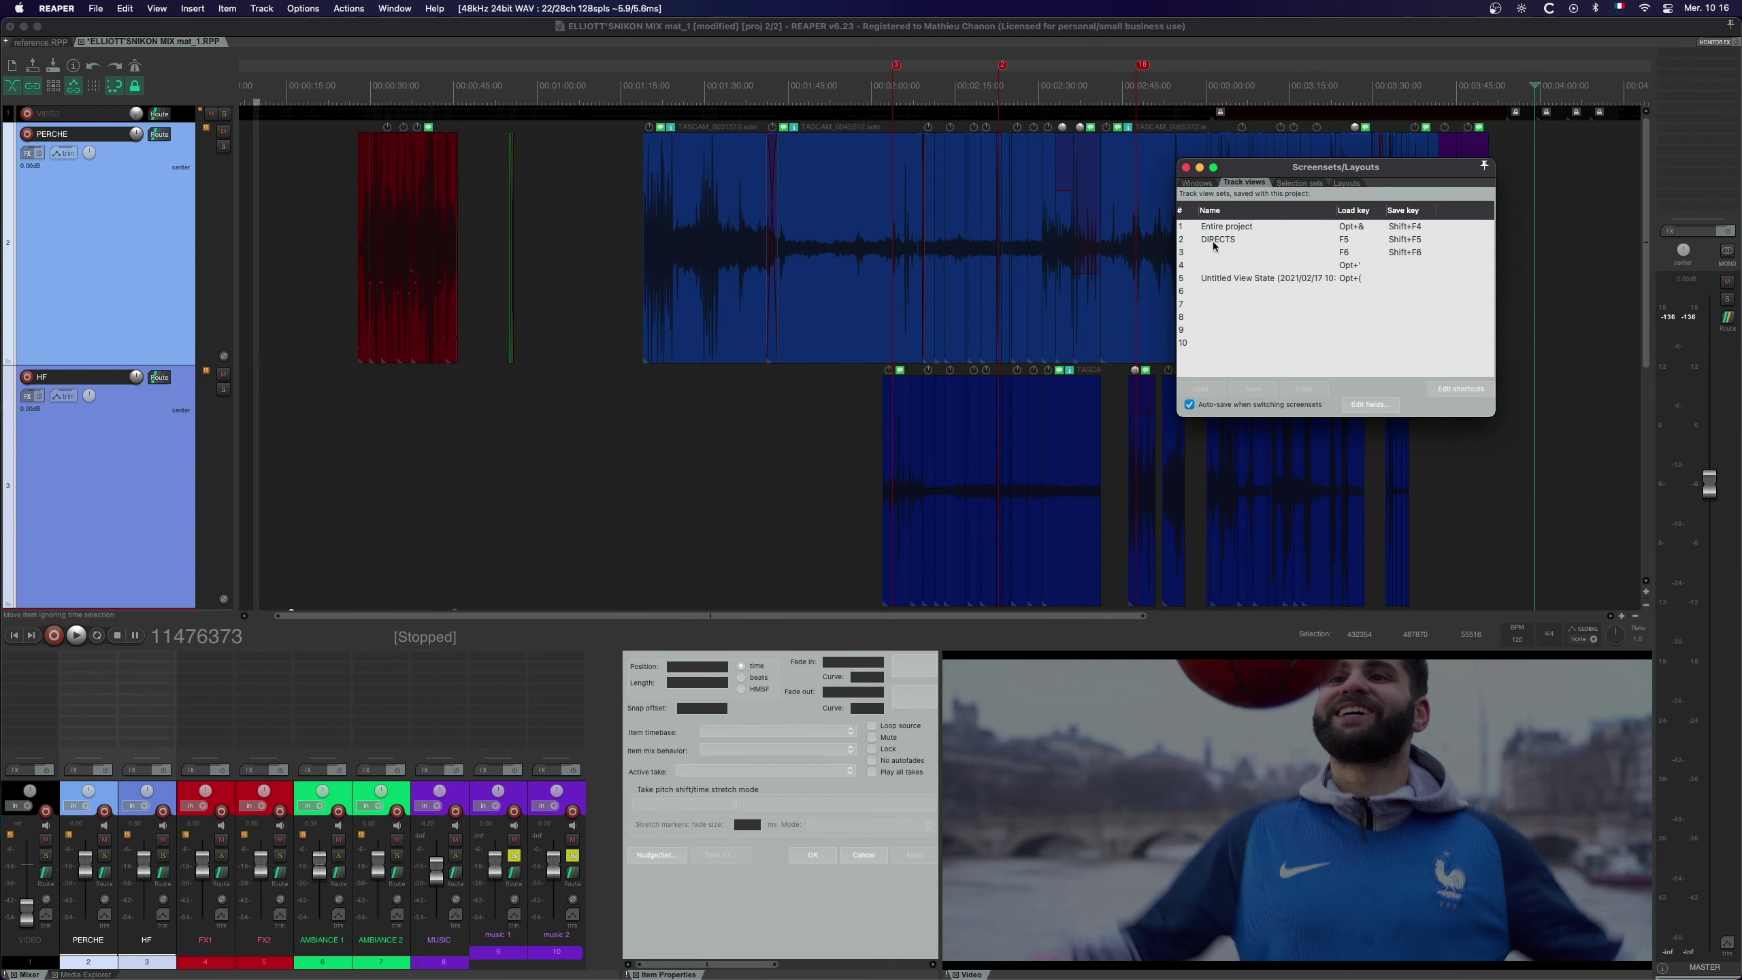
Step: Test the saved track views by recalling Entire project and DIRECTS in turn
left_click(574, 410)
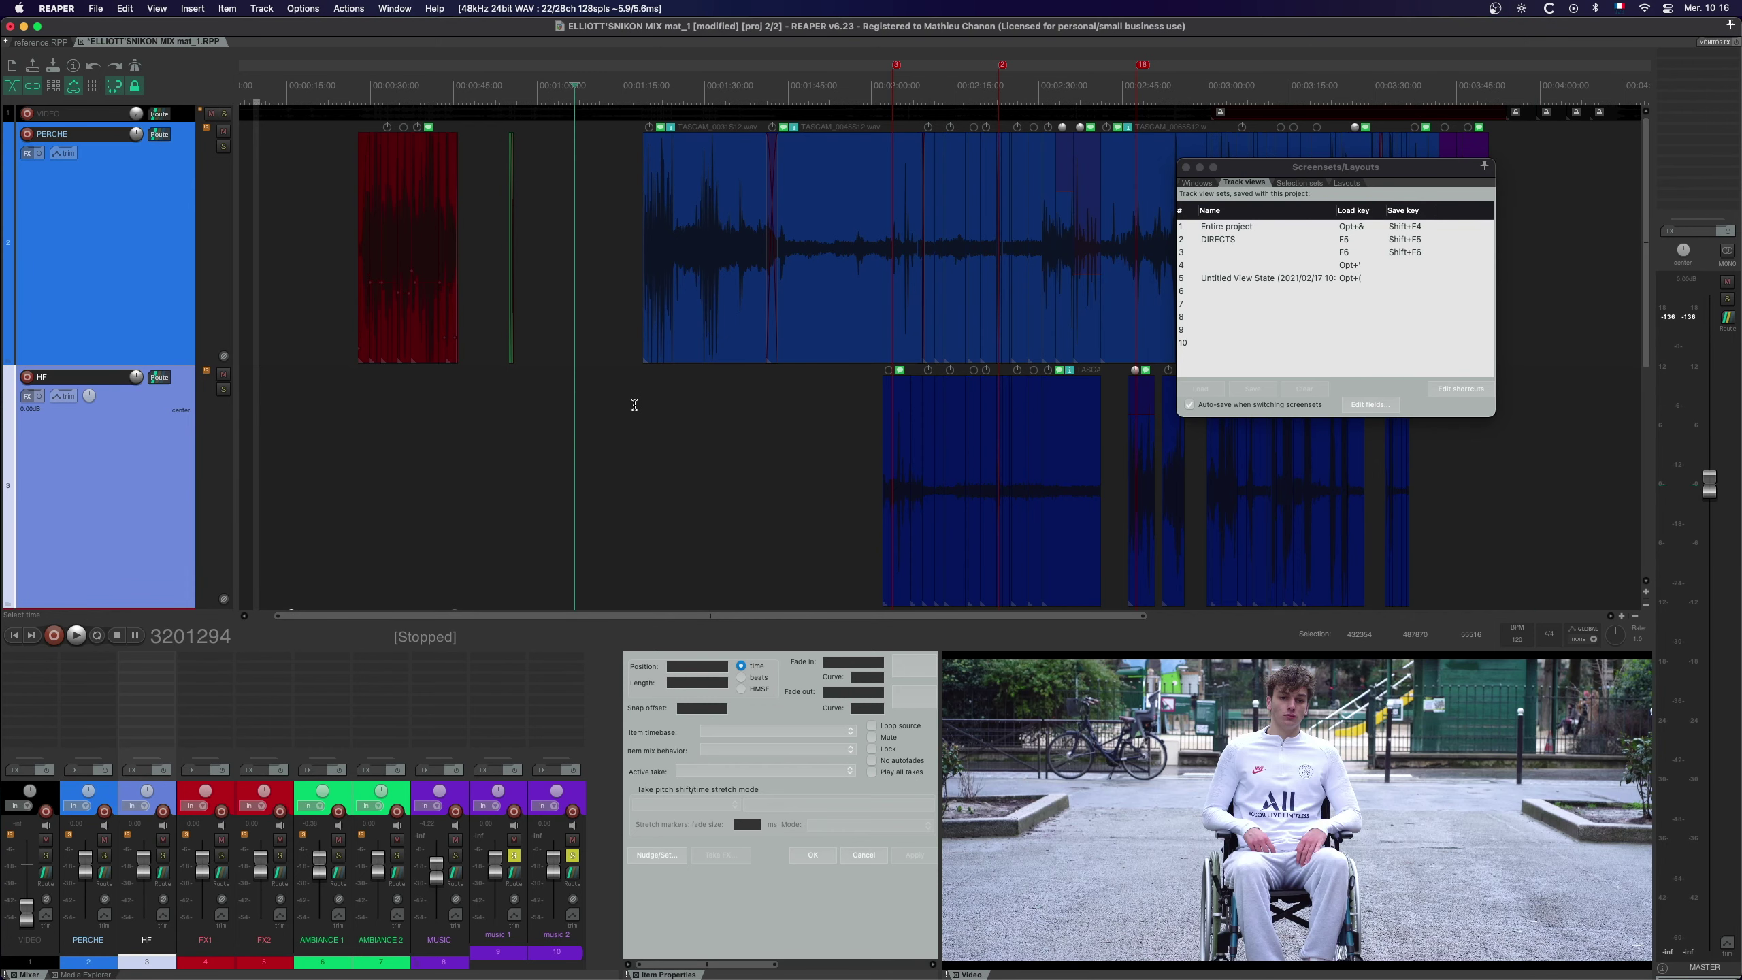
key("alt+ampersand")
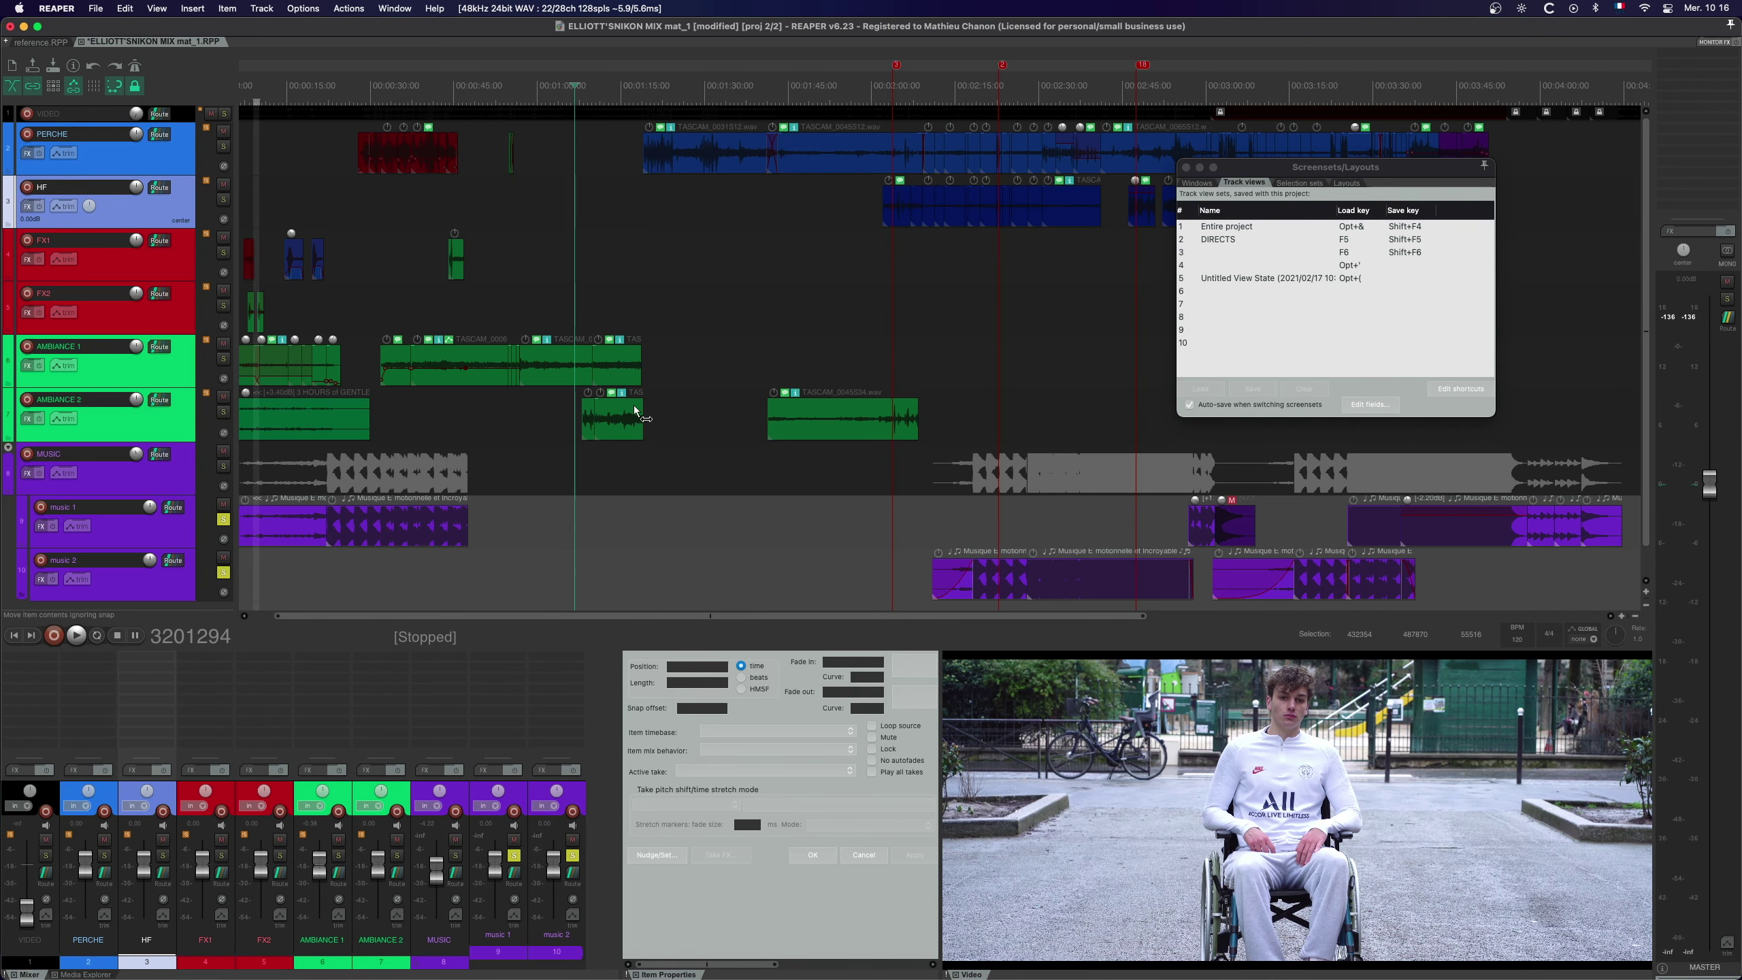
key("F5")
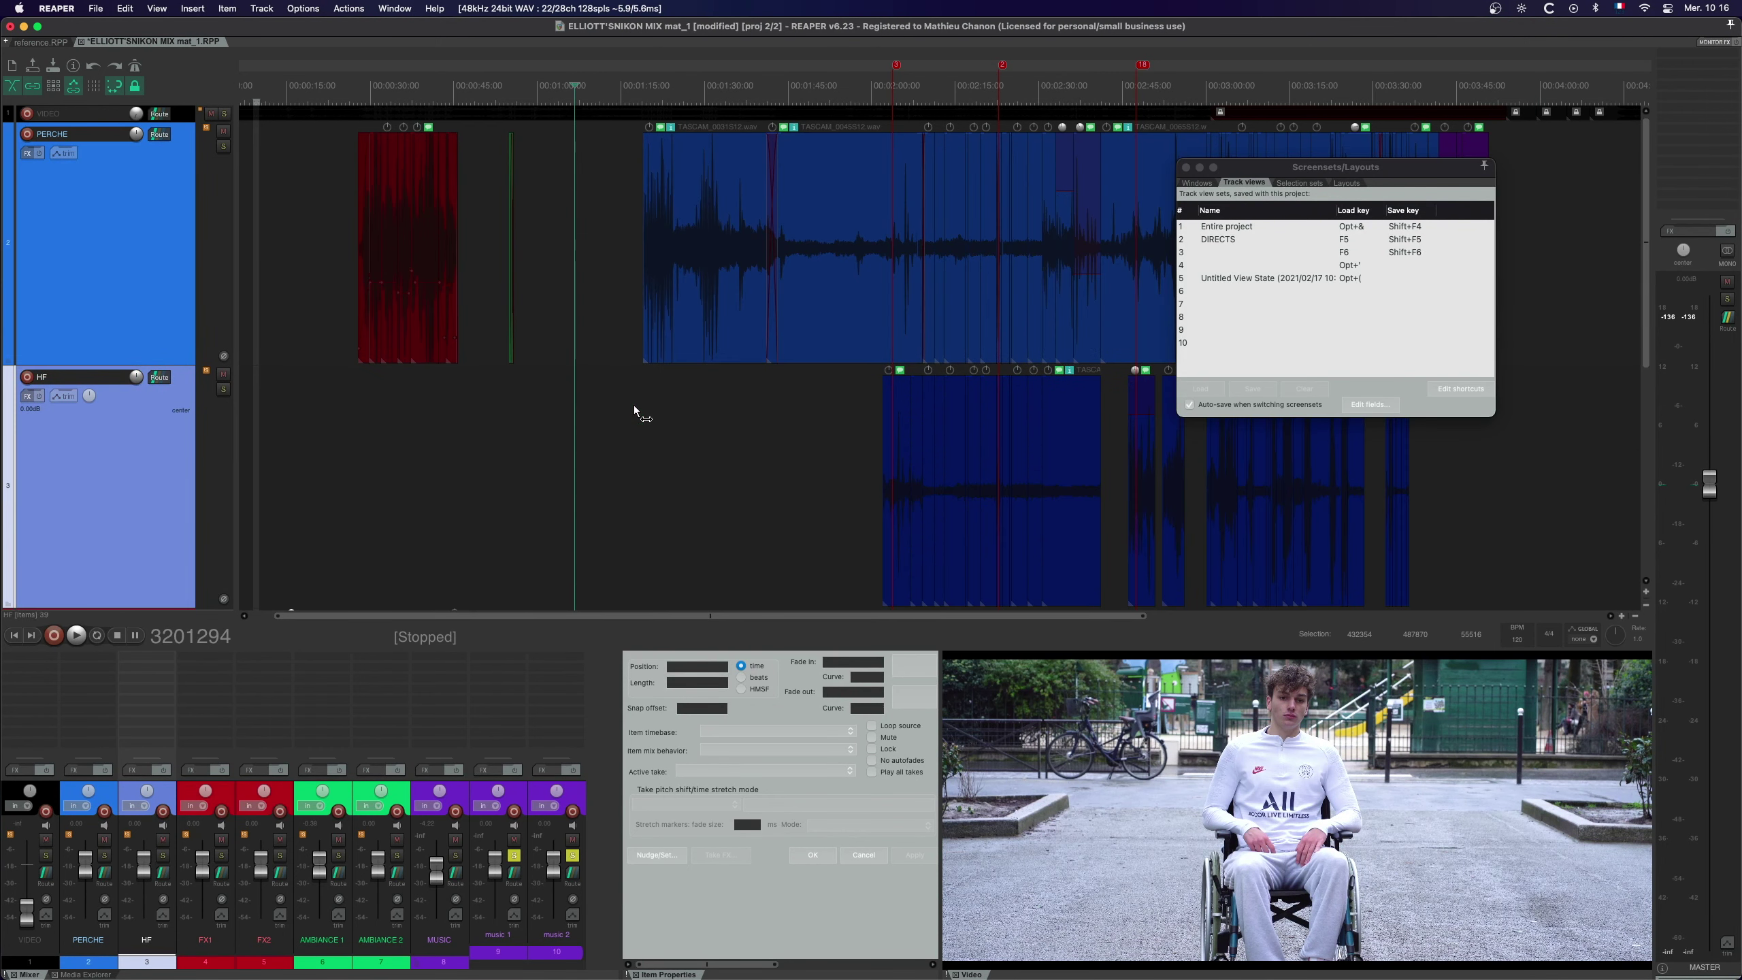
Step: Return to the Entire project track view so that all tracks are shown
left_click(1211, 254)
left_click(98, 274)
left_click(97, 533, "shift")
left_click(738, 400)
key("alt+ampersand")
Step: Turn off auto-save when switching screensets, and enlarge the FX1 and FX2 tracks together until they fill the arrange view
left_click(103, 264)
left_click(1189, 405)
left_click(135, 329, "shift")
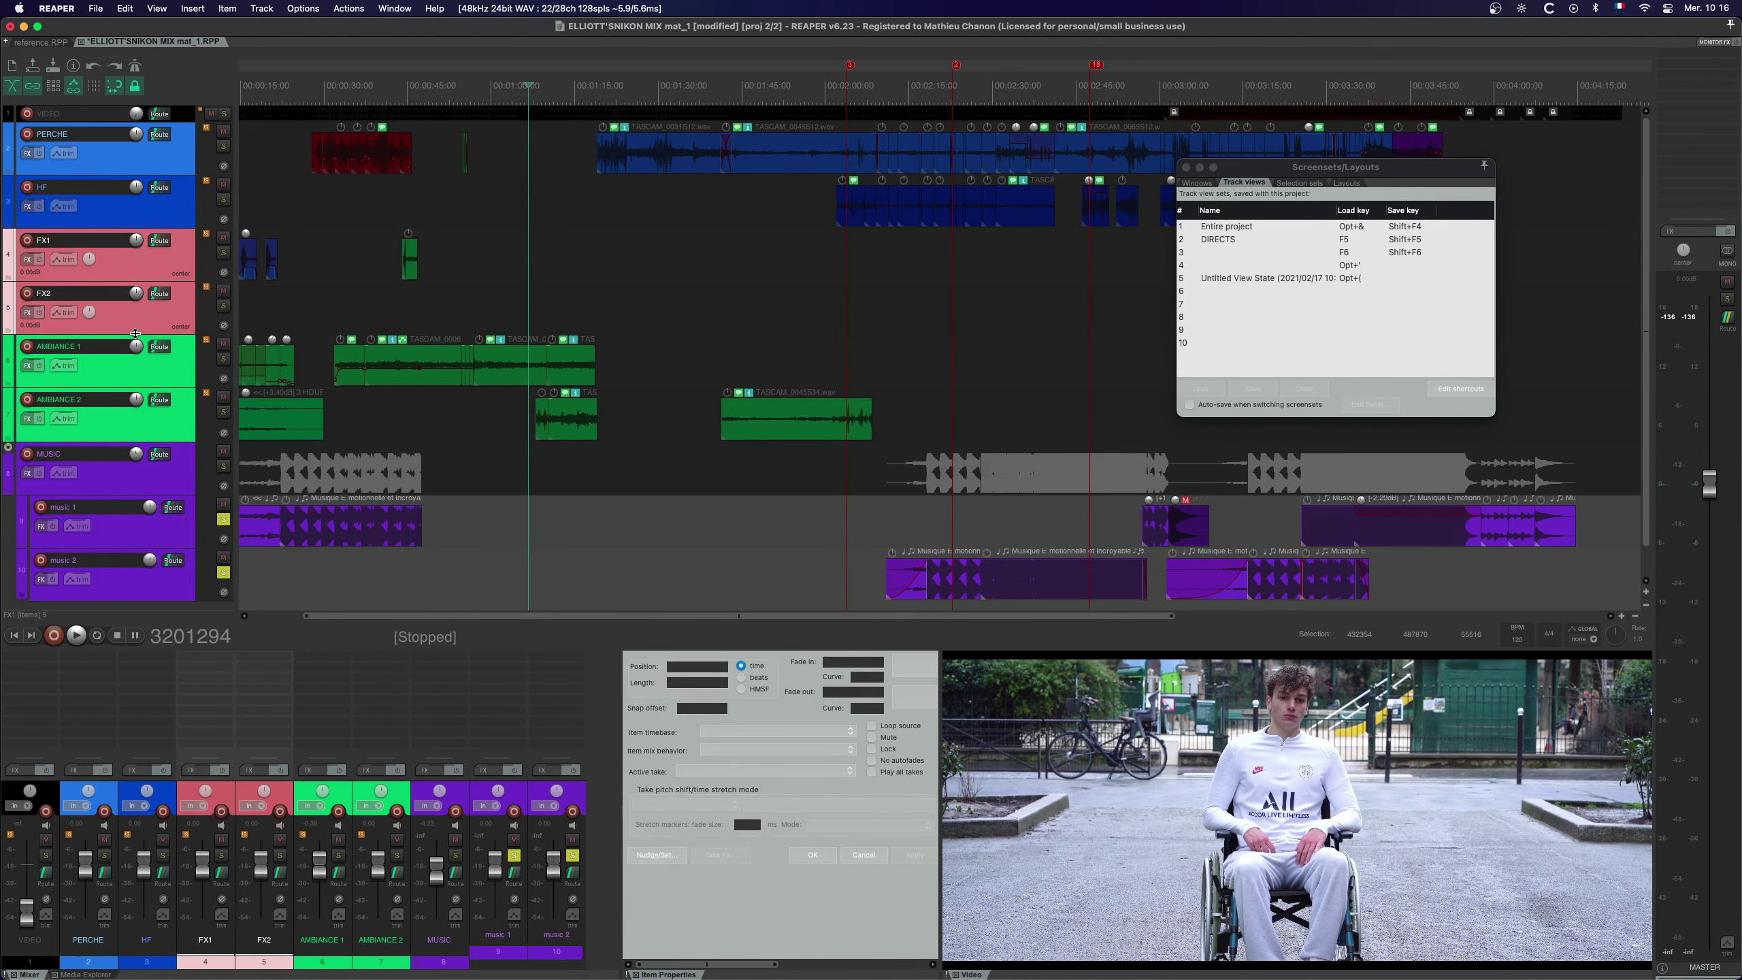
left_click_drag(135, 334, 128, 522)
scroll(128, 523, "down", 3)
Step: Save the enlarged FX1 and FX2 layout as track view 3, named "FX"
left_click(1234, 252)
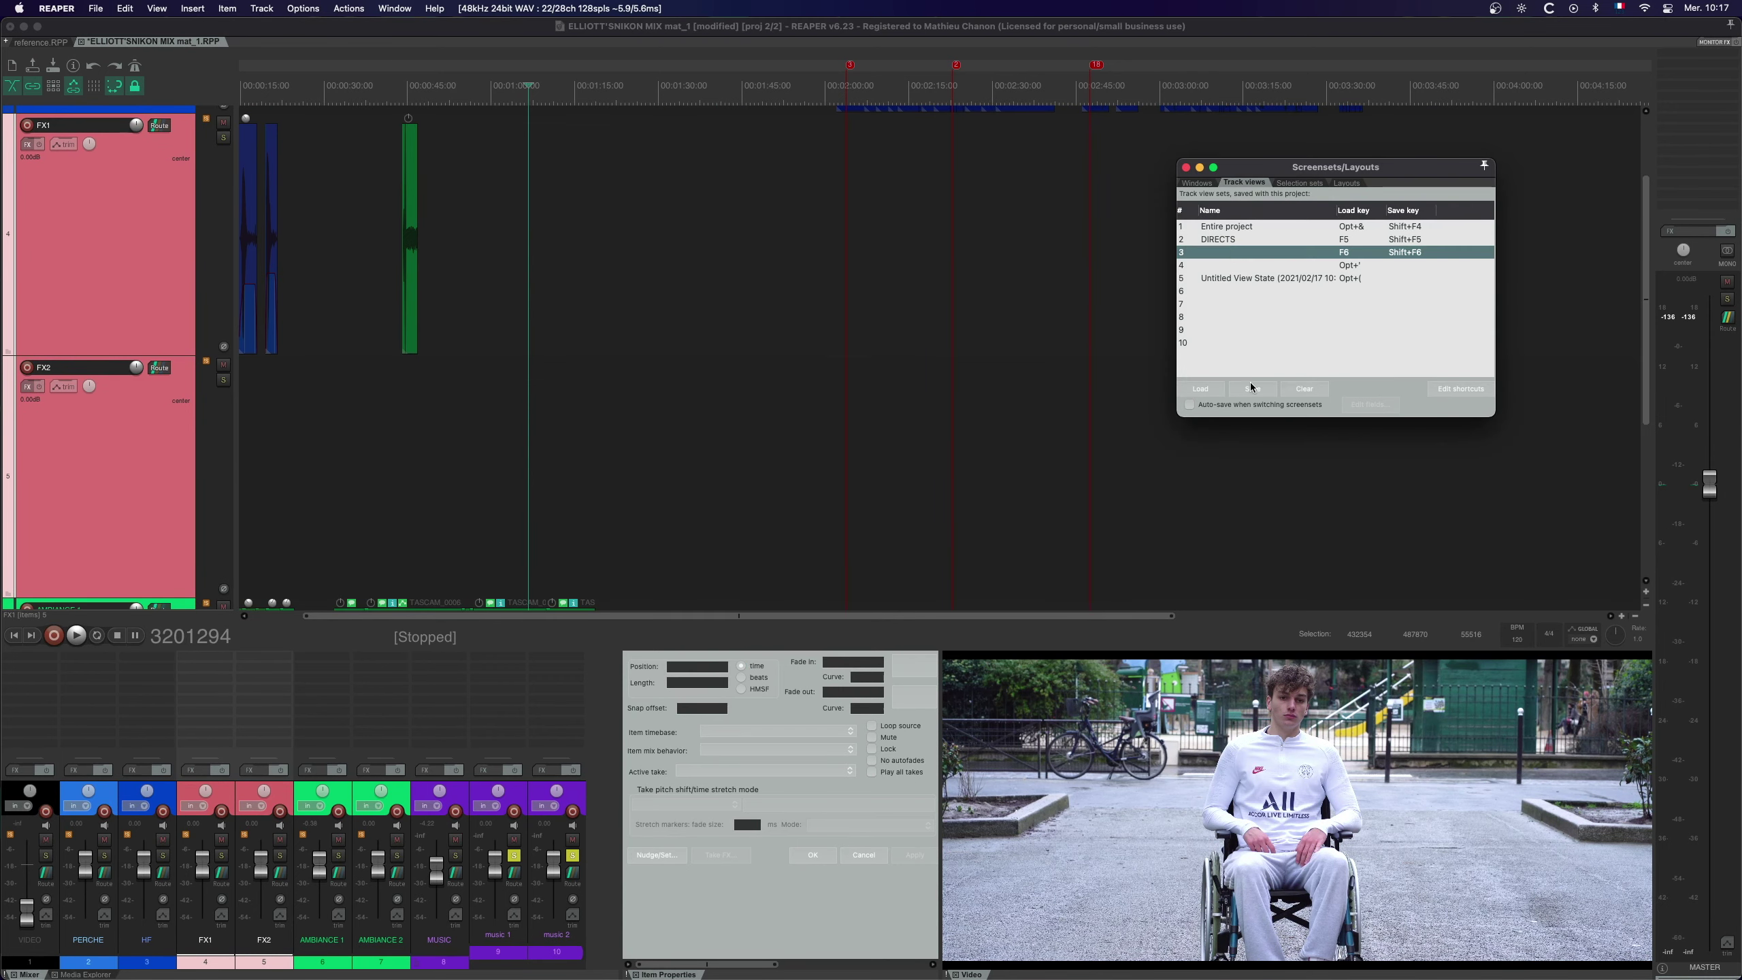
left_click(1250, 388)
type("FX")
key("Return")
Step: Recall the Entire project view and enlarge the AMBIANCE 1 and AMBIANCE 2 tracks equally until they fill the arrange view
key("alt+ampersand")
left_click(123, 264)
left_click(130, 319, "shift")
left_click_drag(137, 330, 137, 487)
scroll(115, 369, "down", 1)
left_click_drag(115, 361, 166, 158)
Step: Save the enlarged ambiance layout as track view 4, named "AMB"
left_click(1211, 266)
left_click(1252, 389)
type("AMB")
key("Return")
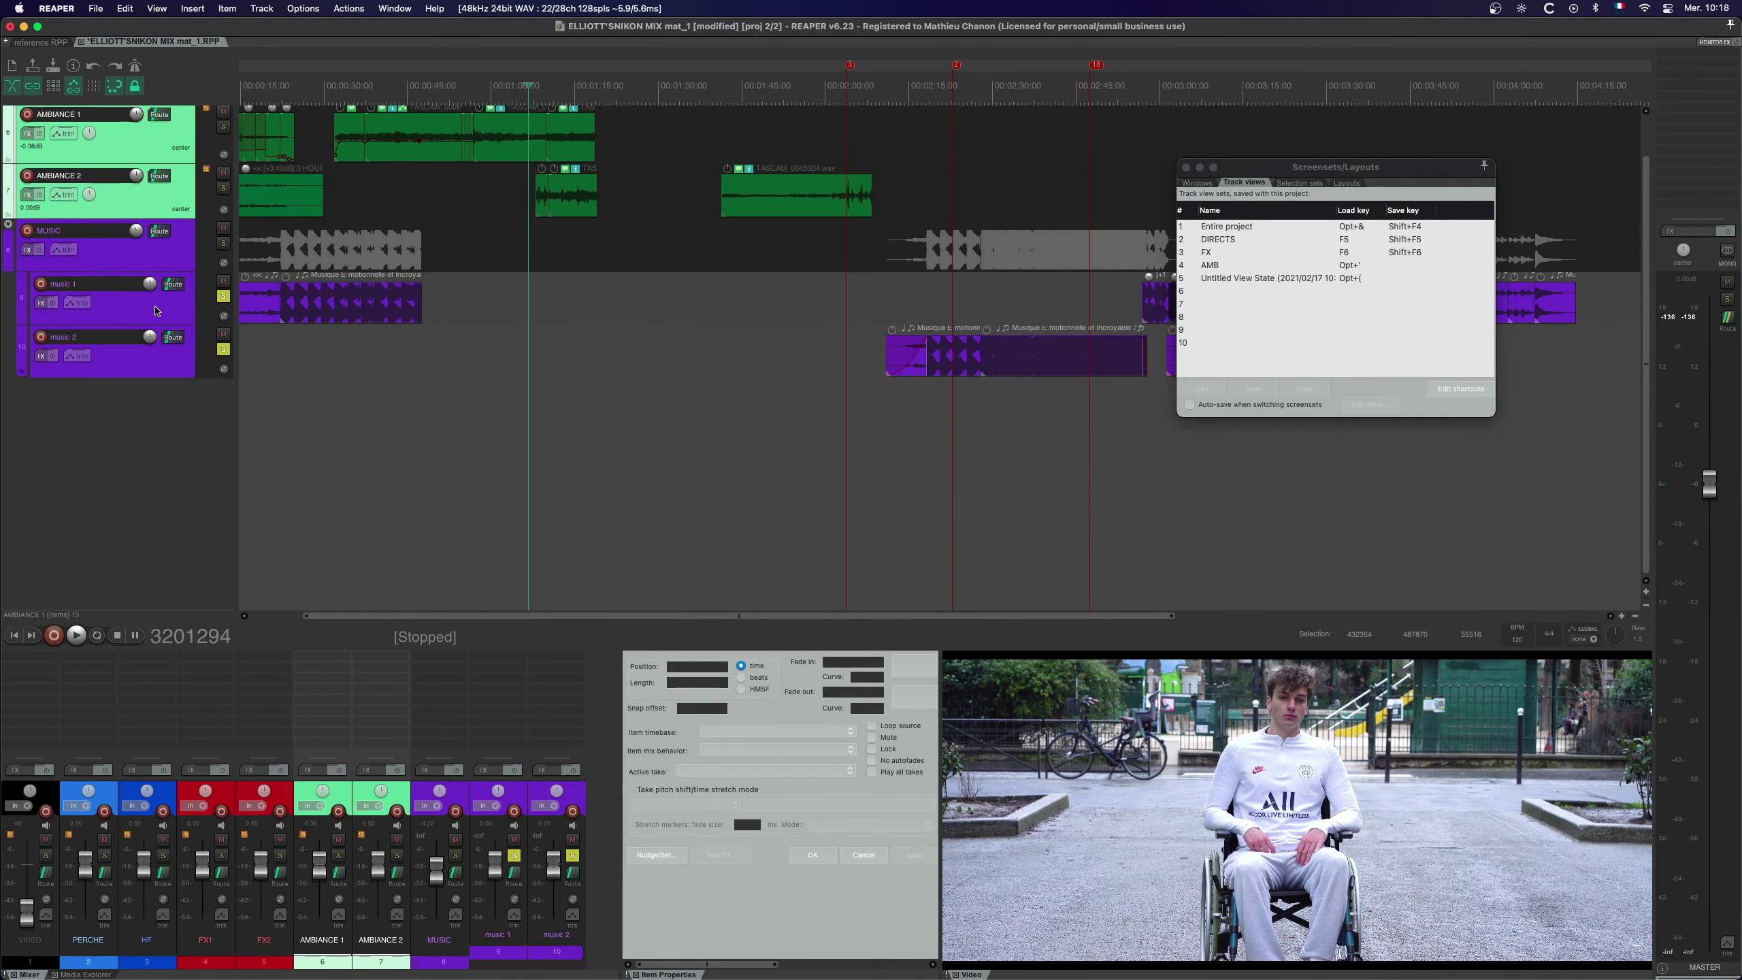
Step: Select the music 1 and music 2 tracks and enlarge both equally until they fill the arrange view
left_click(157, 302)
left_click(157, 349, "shift")
left_click_drag(159, 323, 160, 490)
left_click_drag(1647, 394, 1647, 408)
Step: Save the enlarged music layout over track view 5, naming it "MUSIC", and close the Screensets/Layouts window
left_click(1214, 278)
left_click(1251, 389)
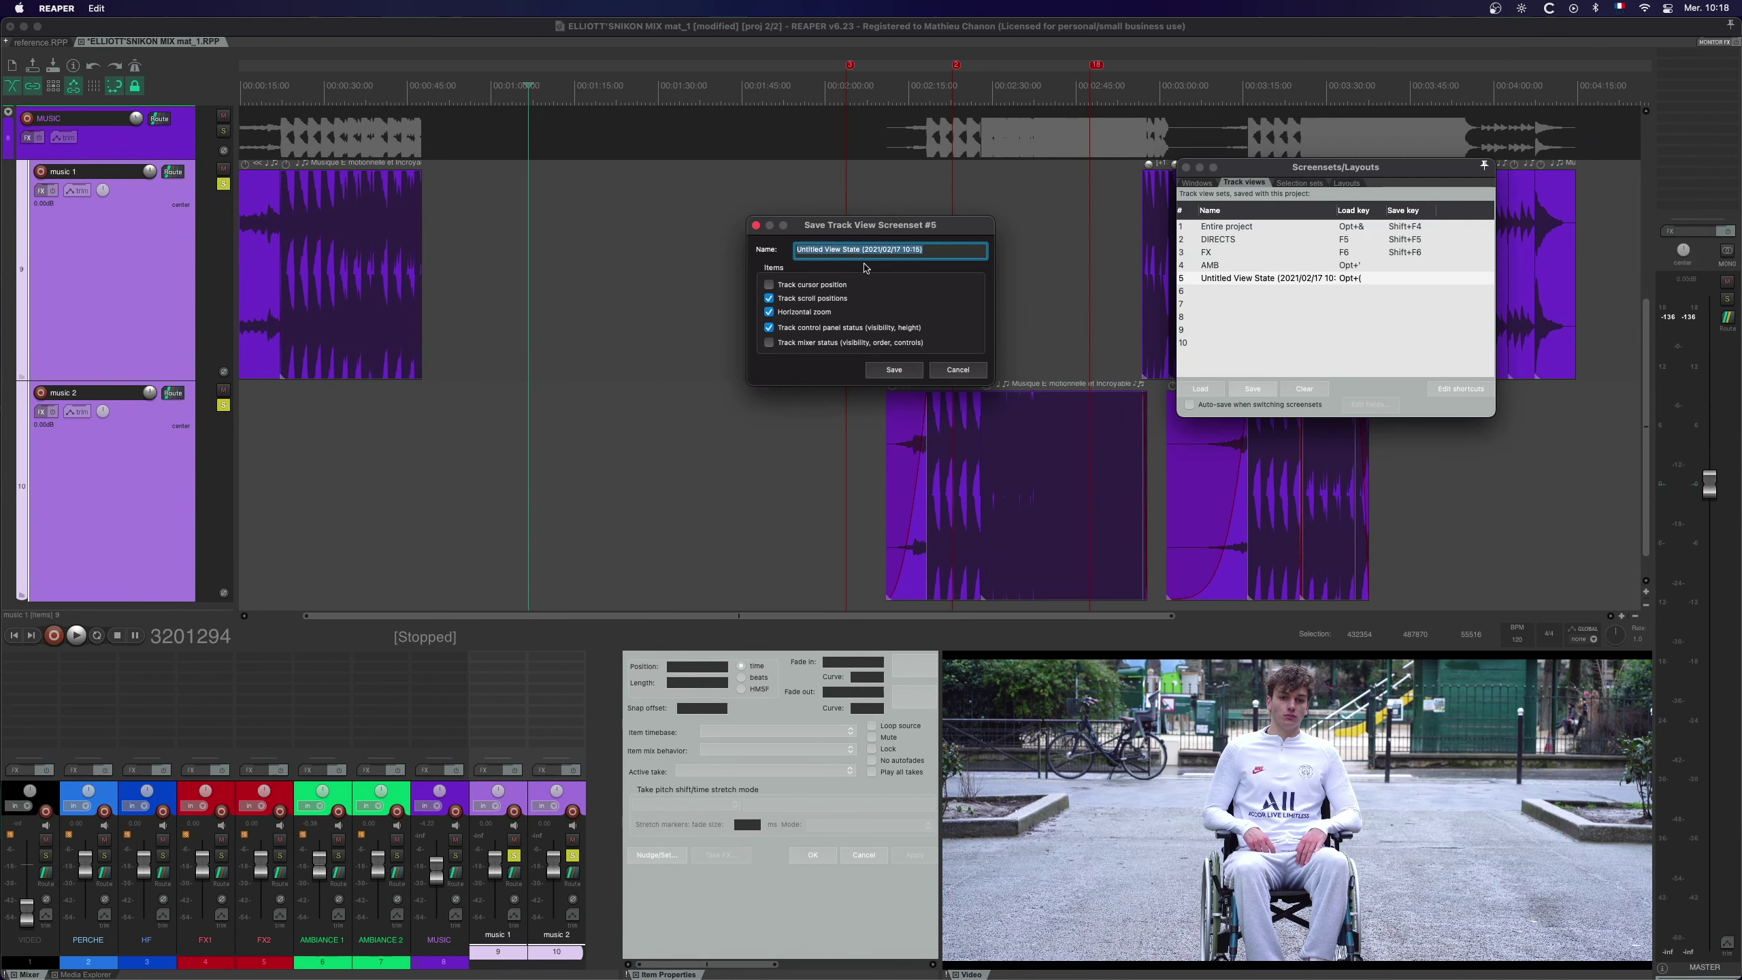
type("MUSIC")
key("Return")
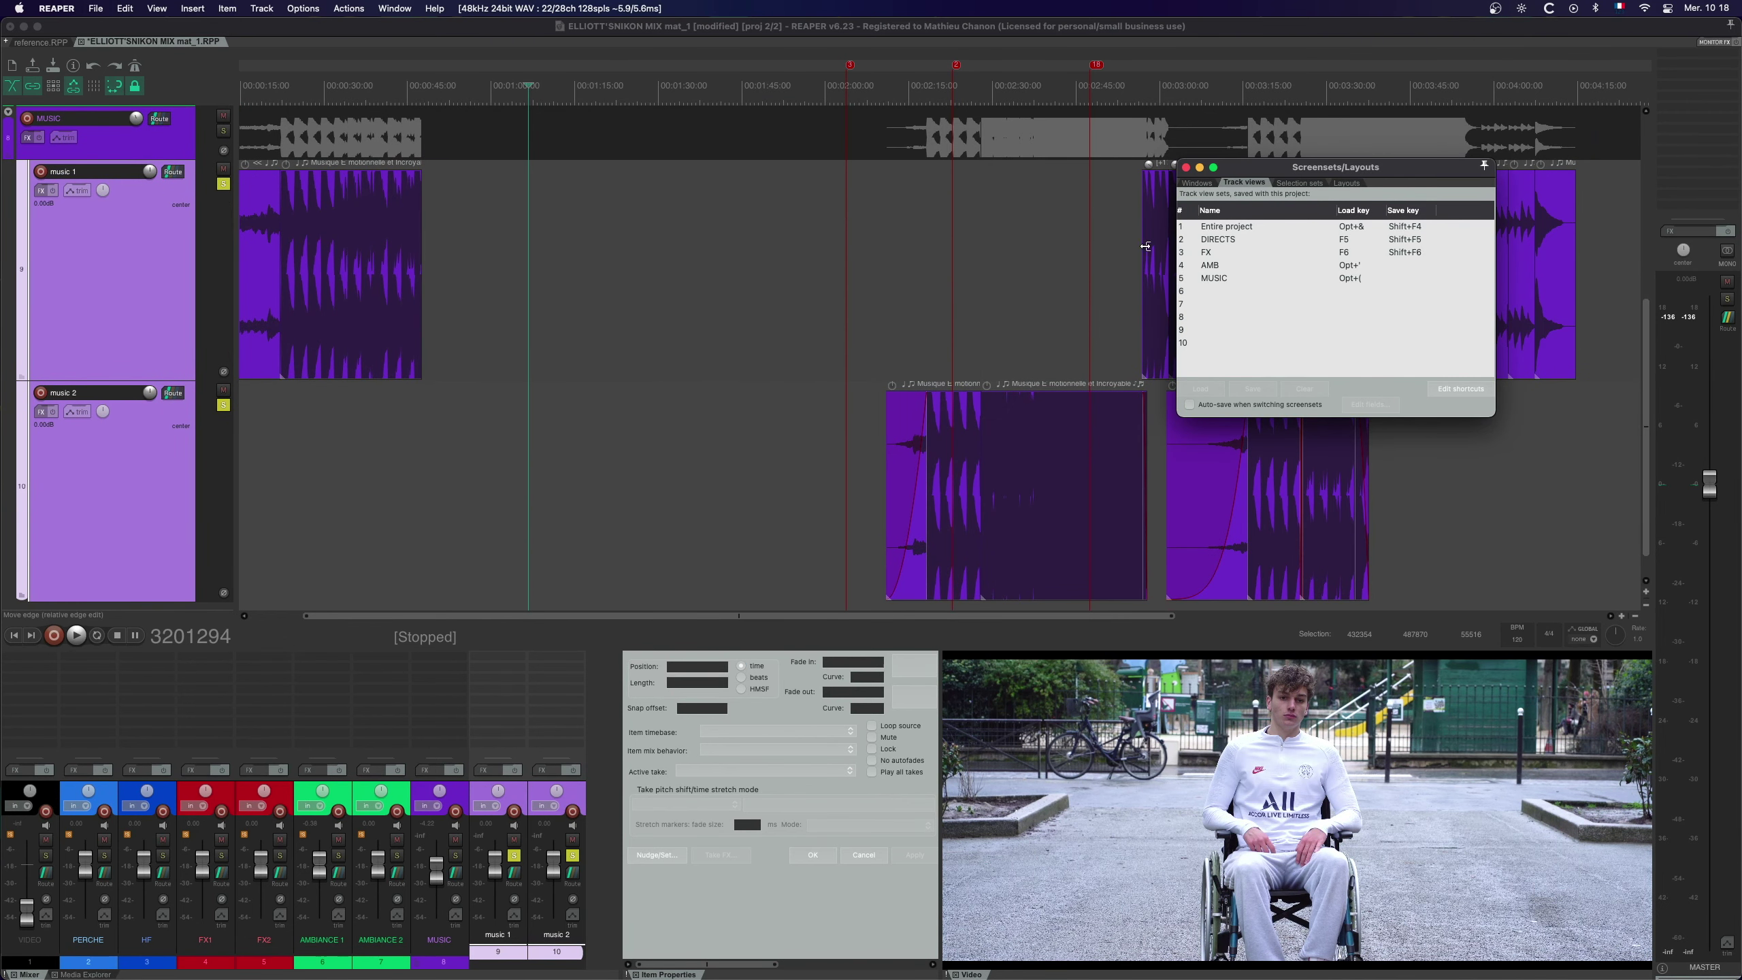
left_click(1187, 168)
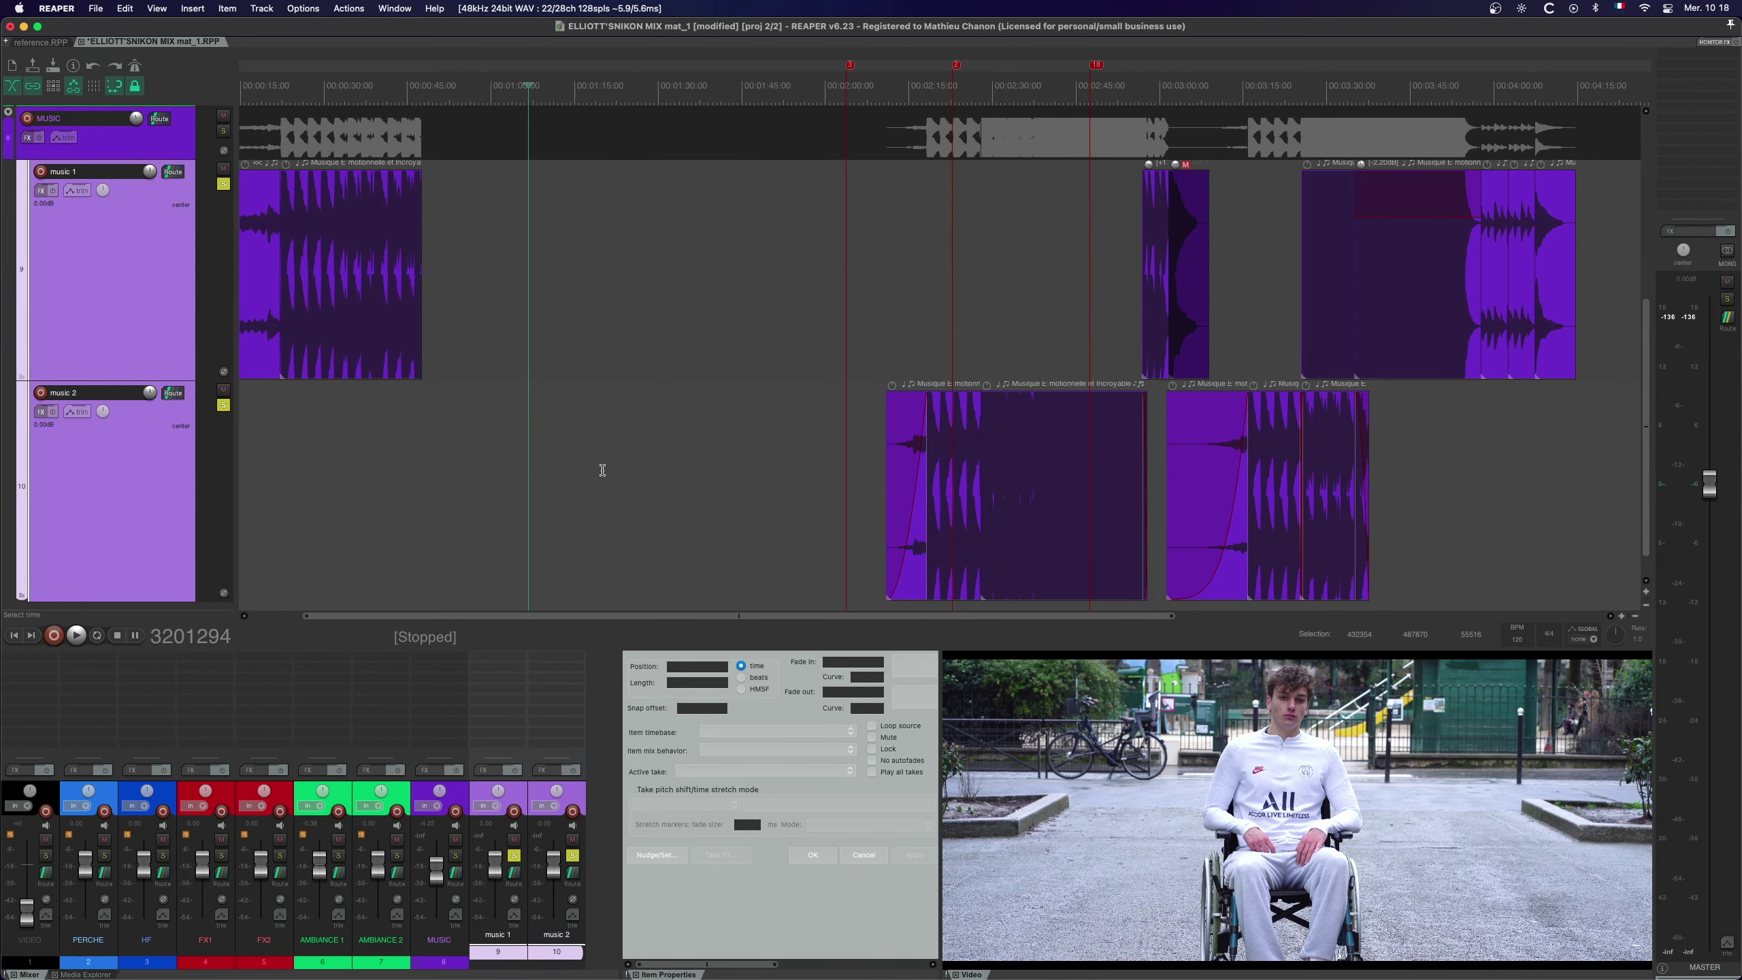
Step: Test the five saved track views by recalling Entire project, DIRECTS, FX, AMB and MUSIC in turn
key("F4")
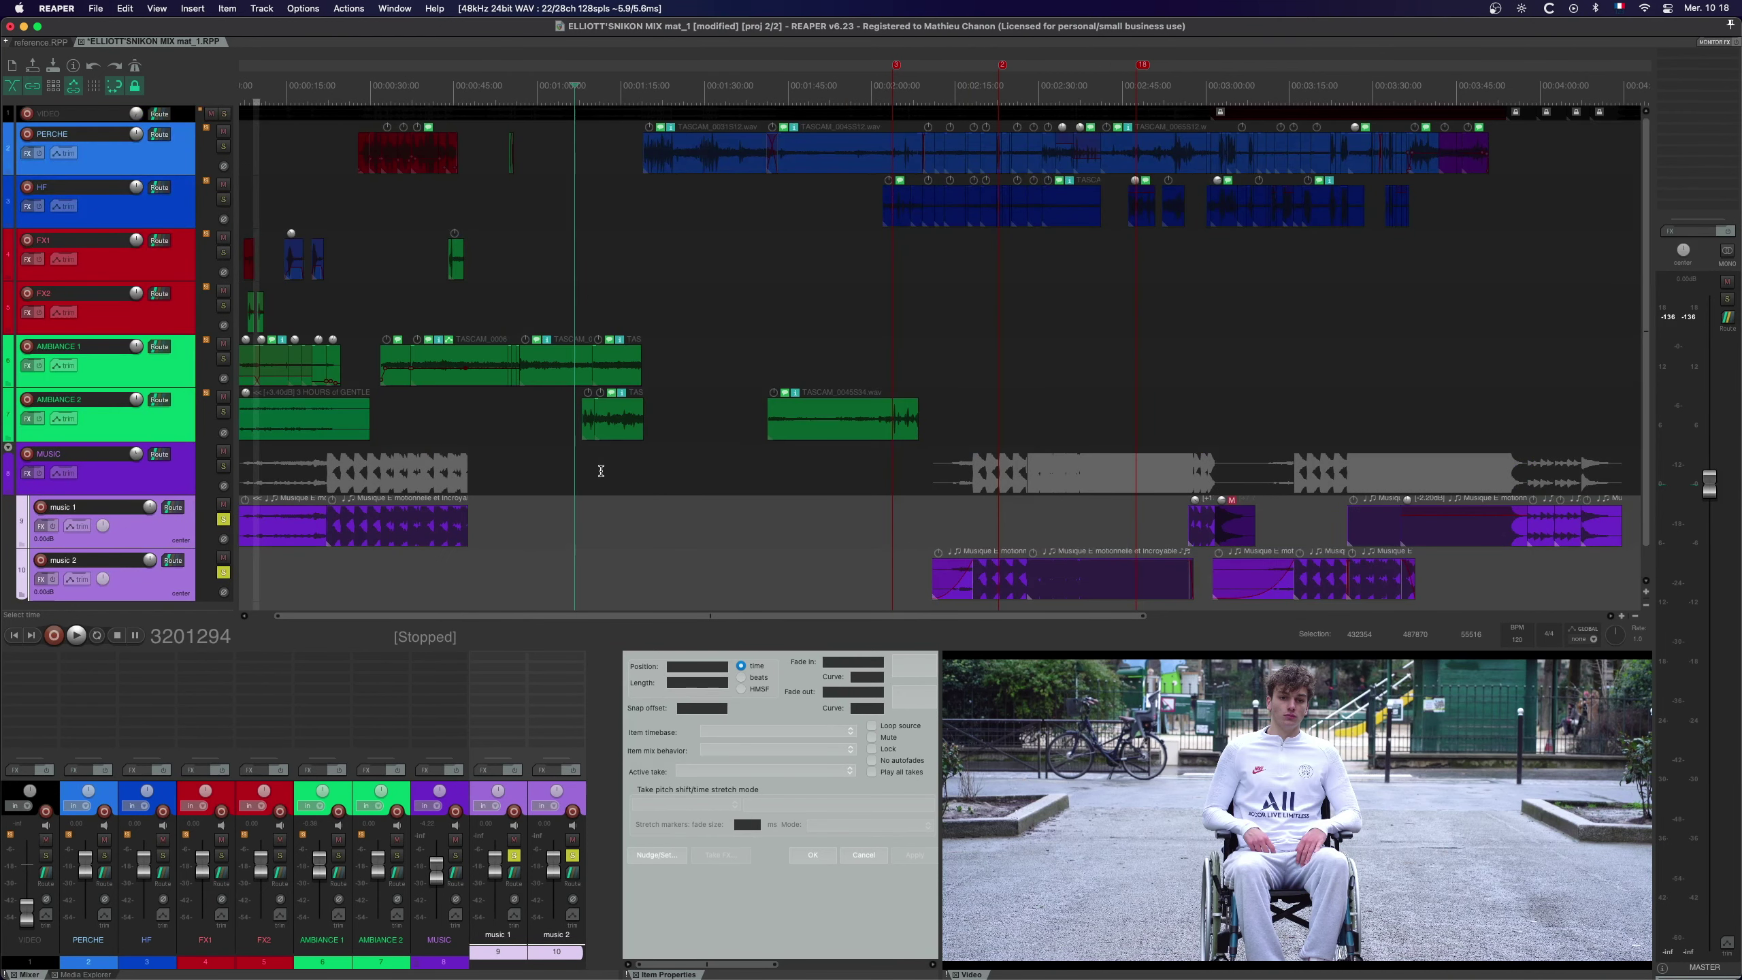
key("F5")
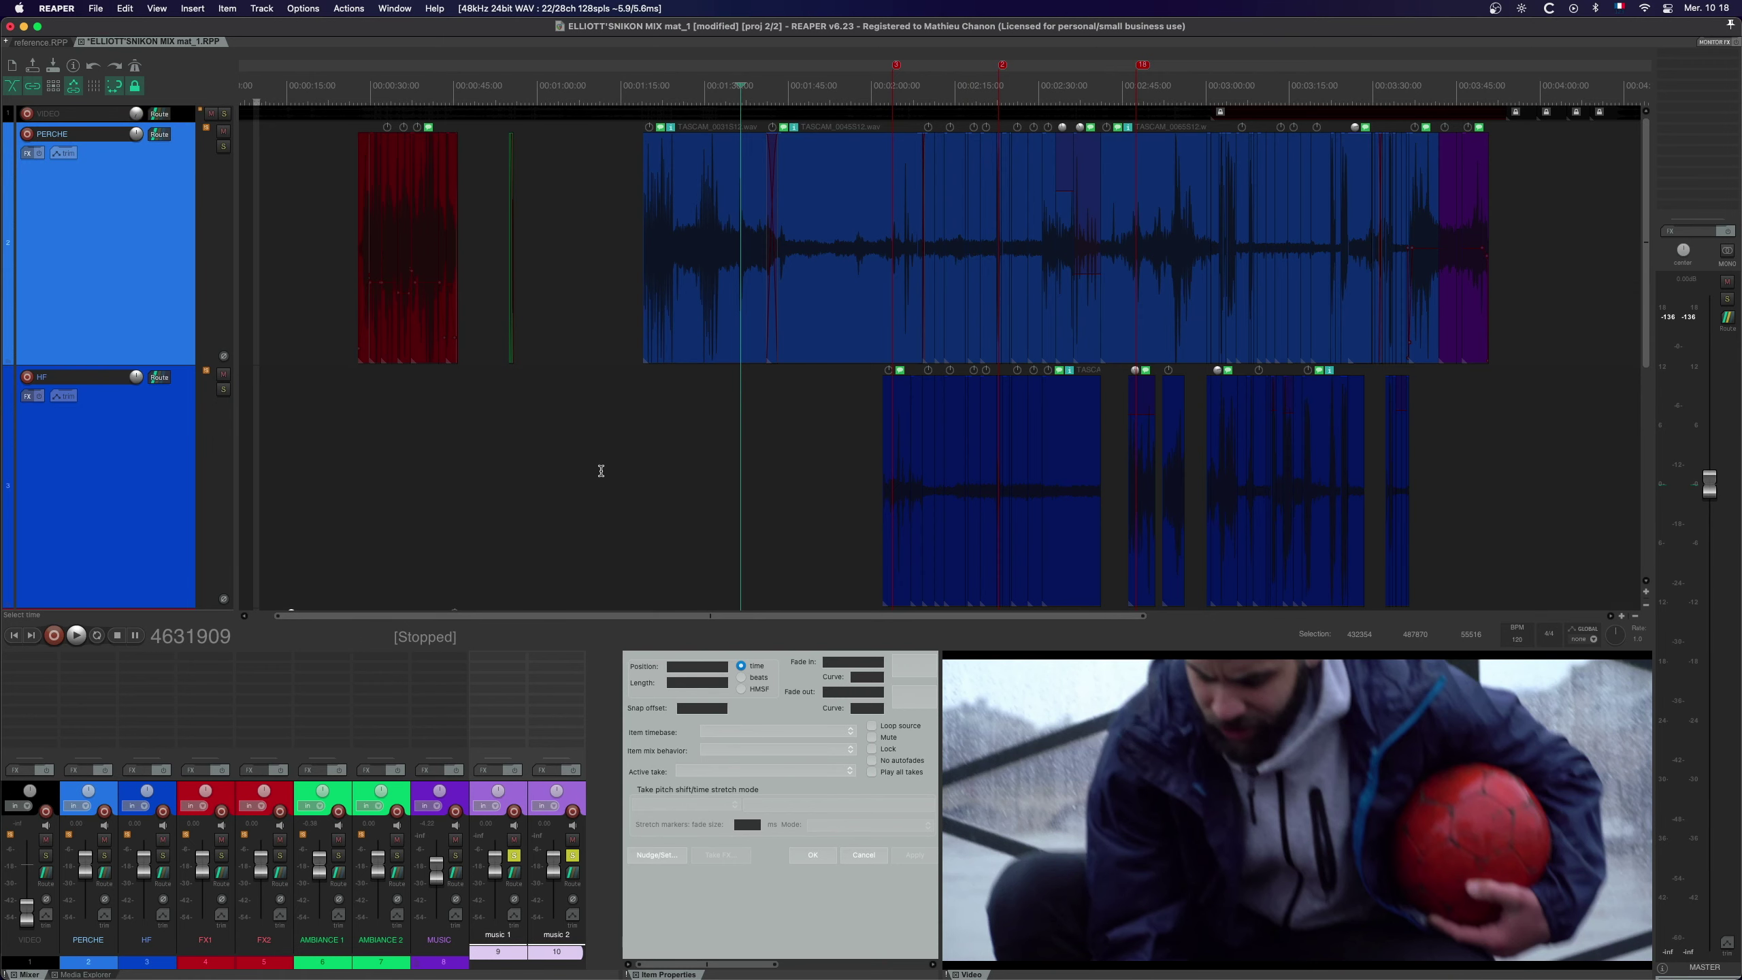
key("F6")
key("F7")
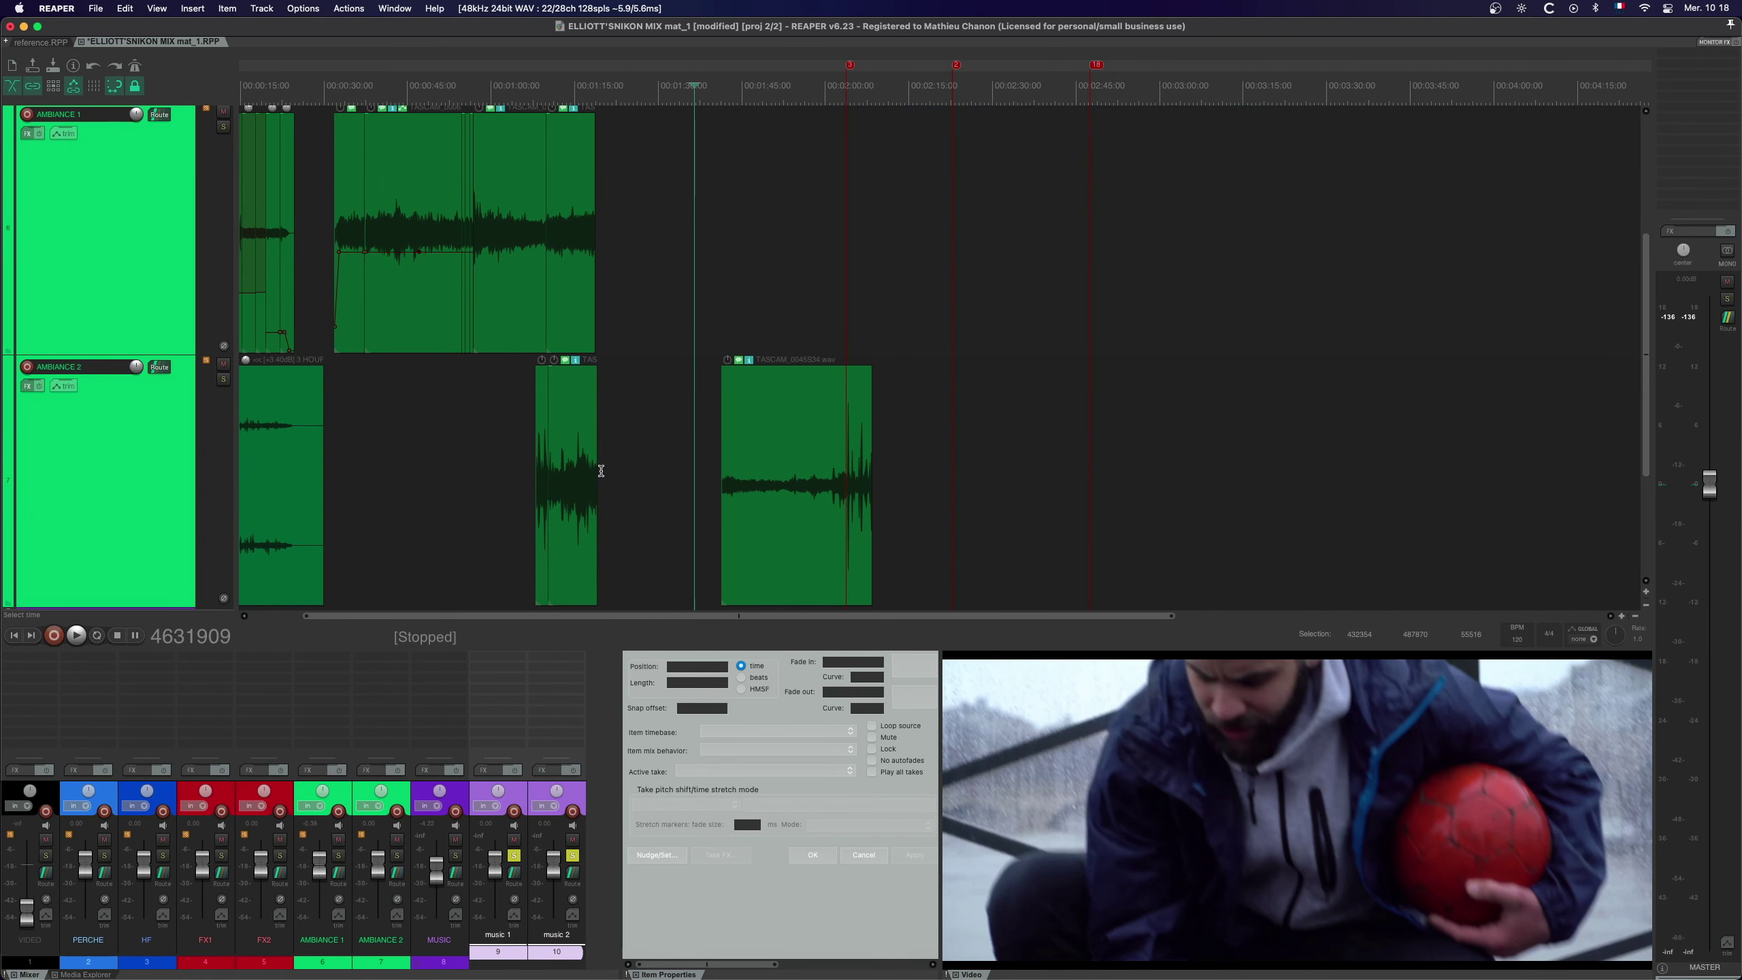
key("F8")
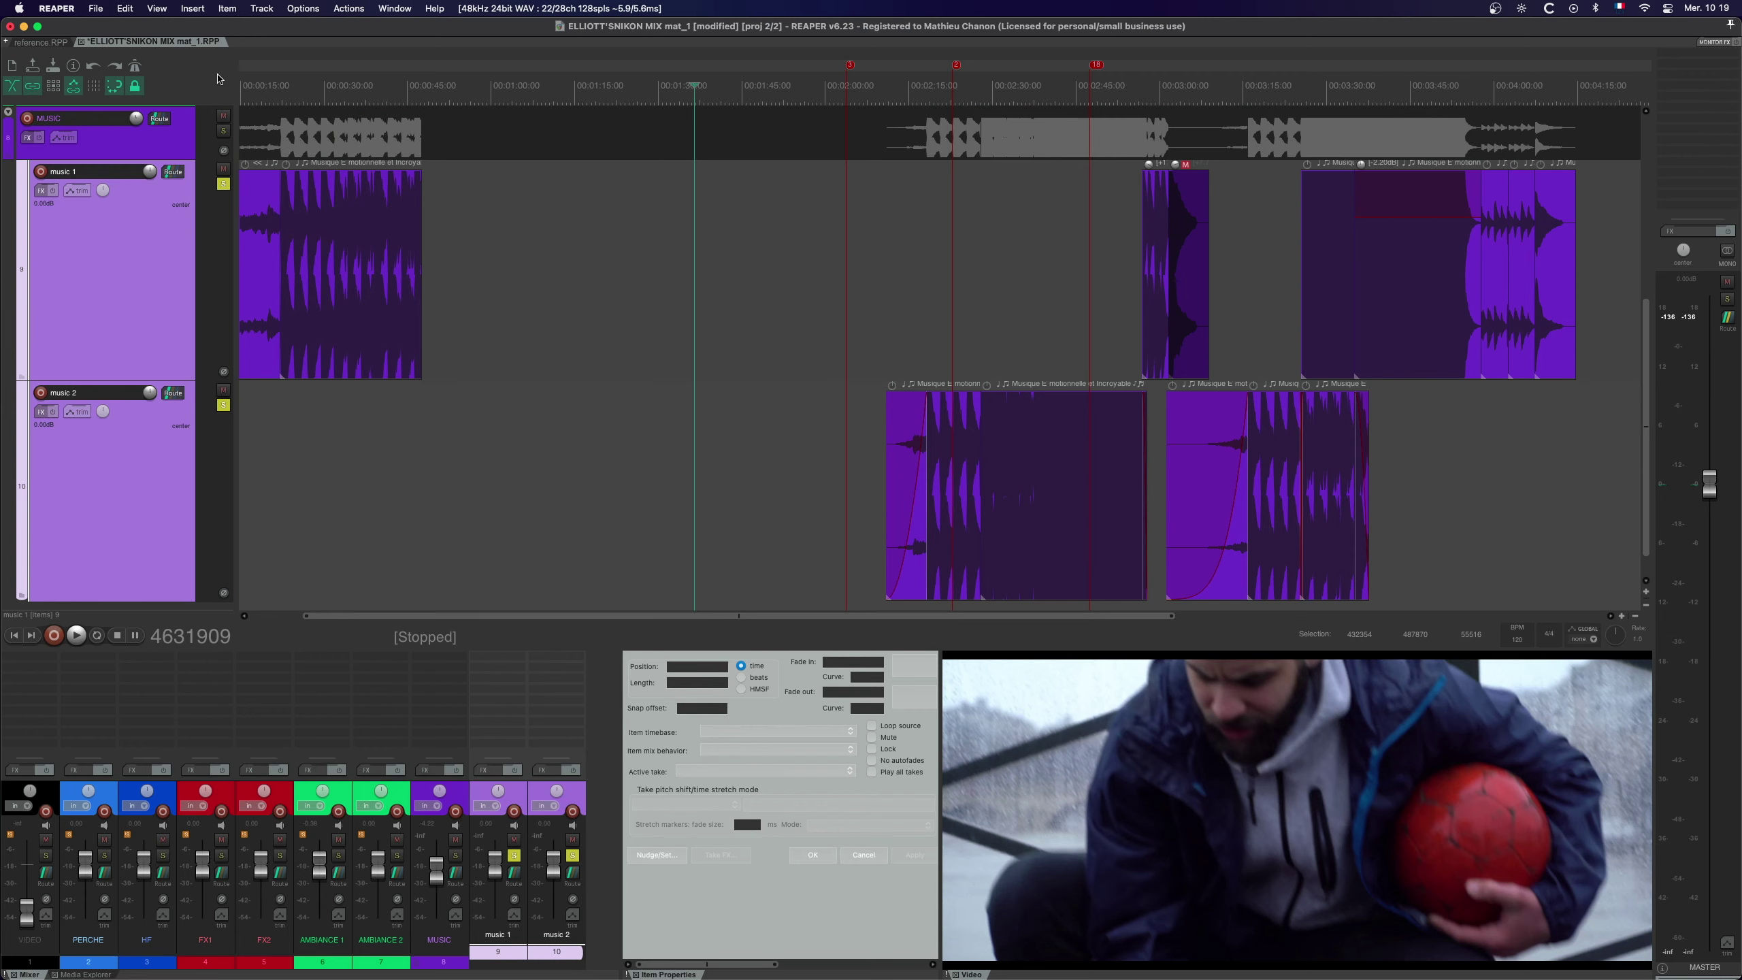
Step: Turn on auto-save when switching screensets in the Screensets/Layouts window and close the window
left_click(157, 8)
left_click(178, 276)
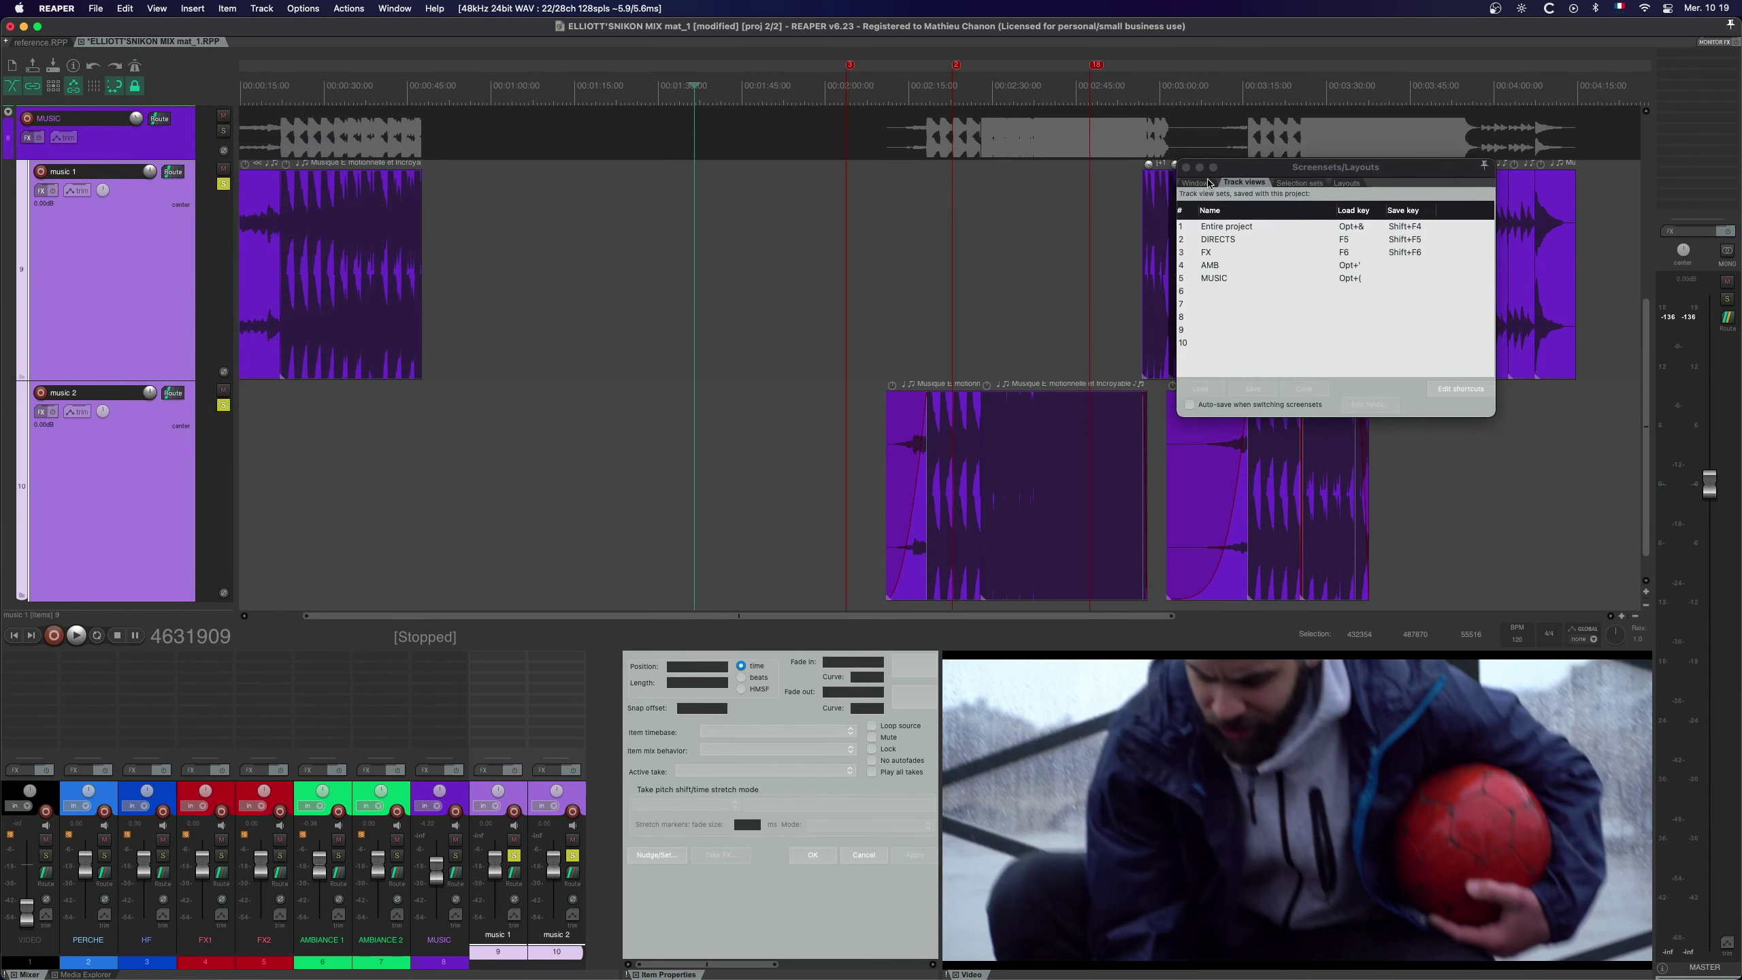
left_click_drag(1363, 170, 1157, 162)
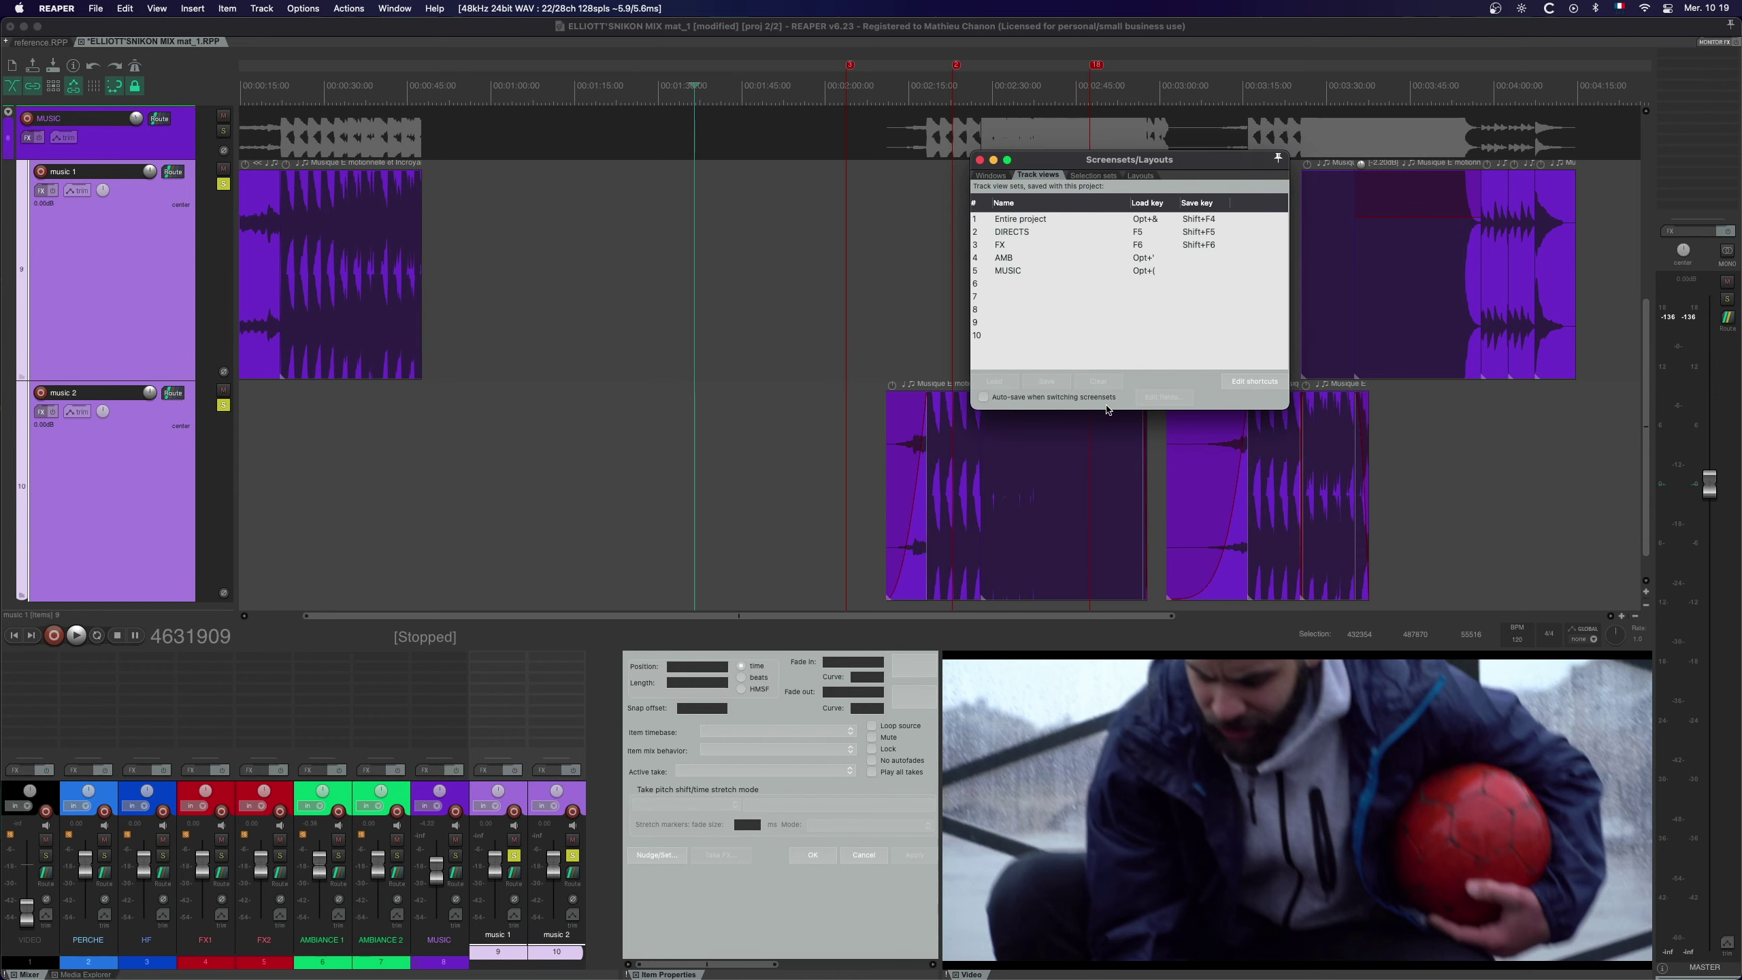
left_click(983, 397)
left_click_drag(1034, 160, 1210, 173)
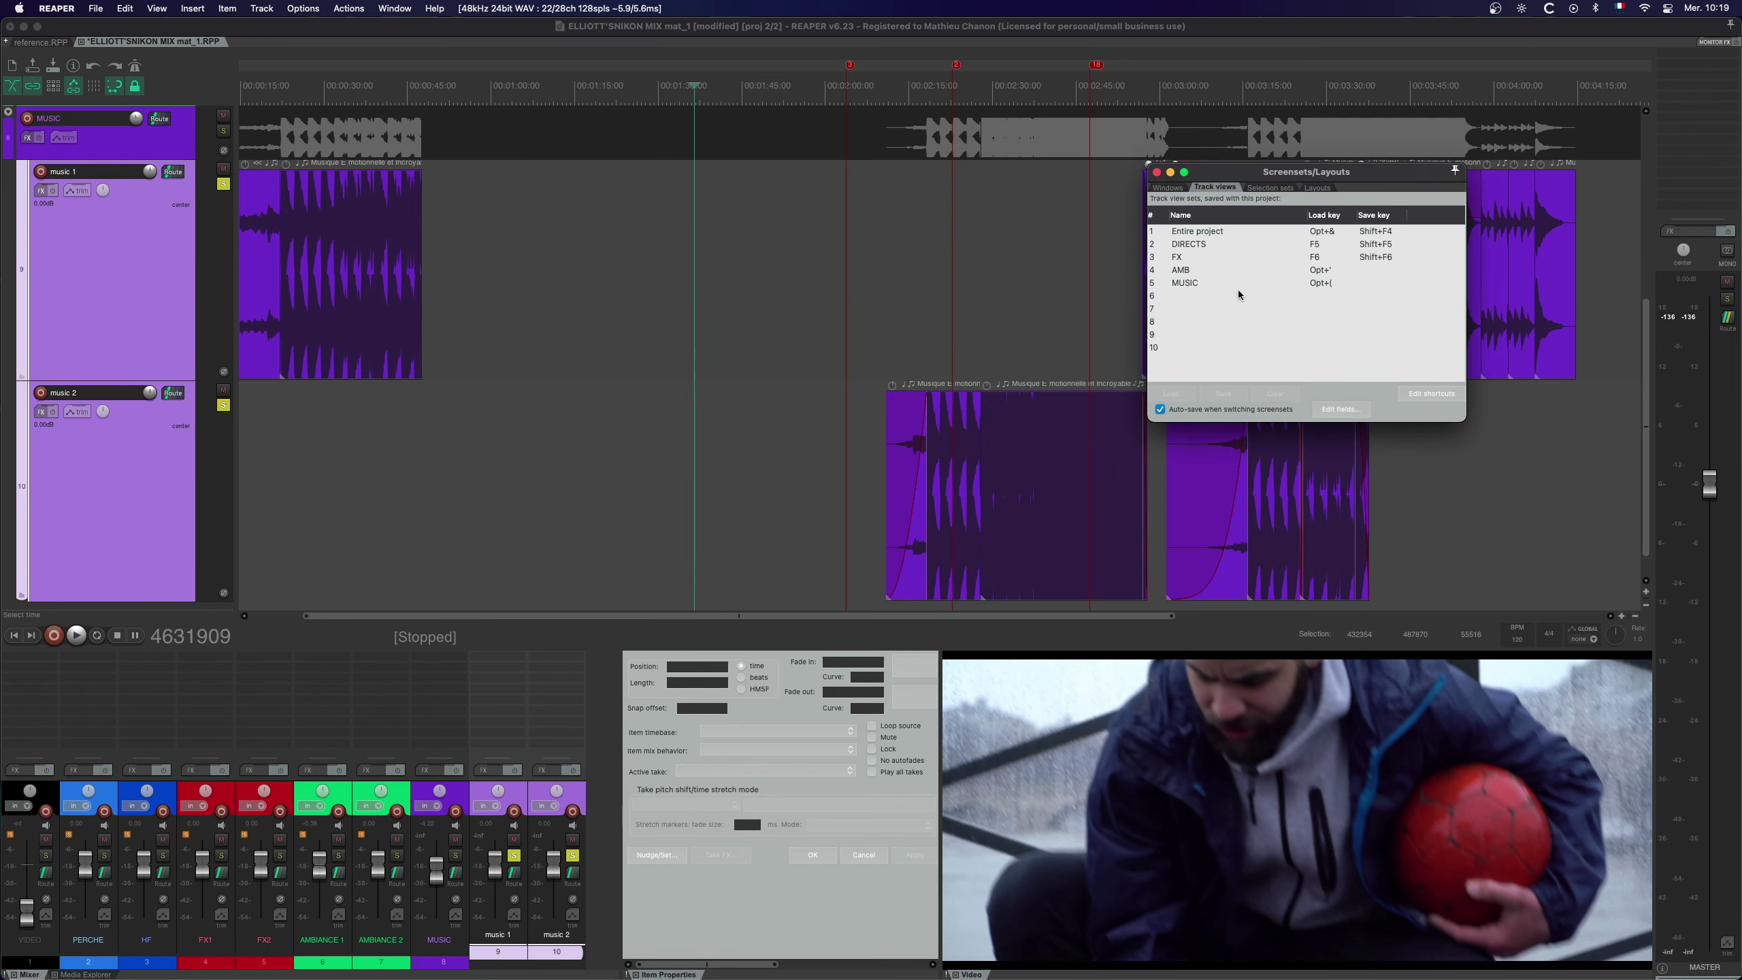
scroll(1130, 453, "up", 1)
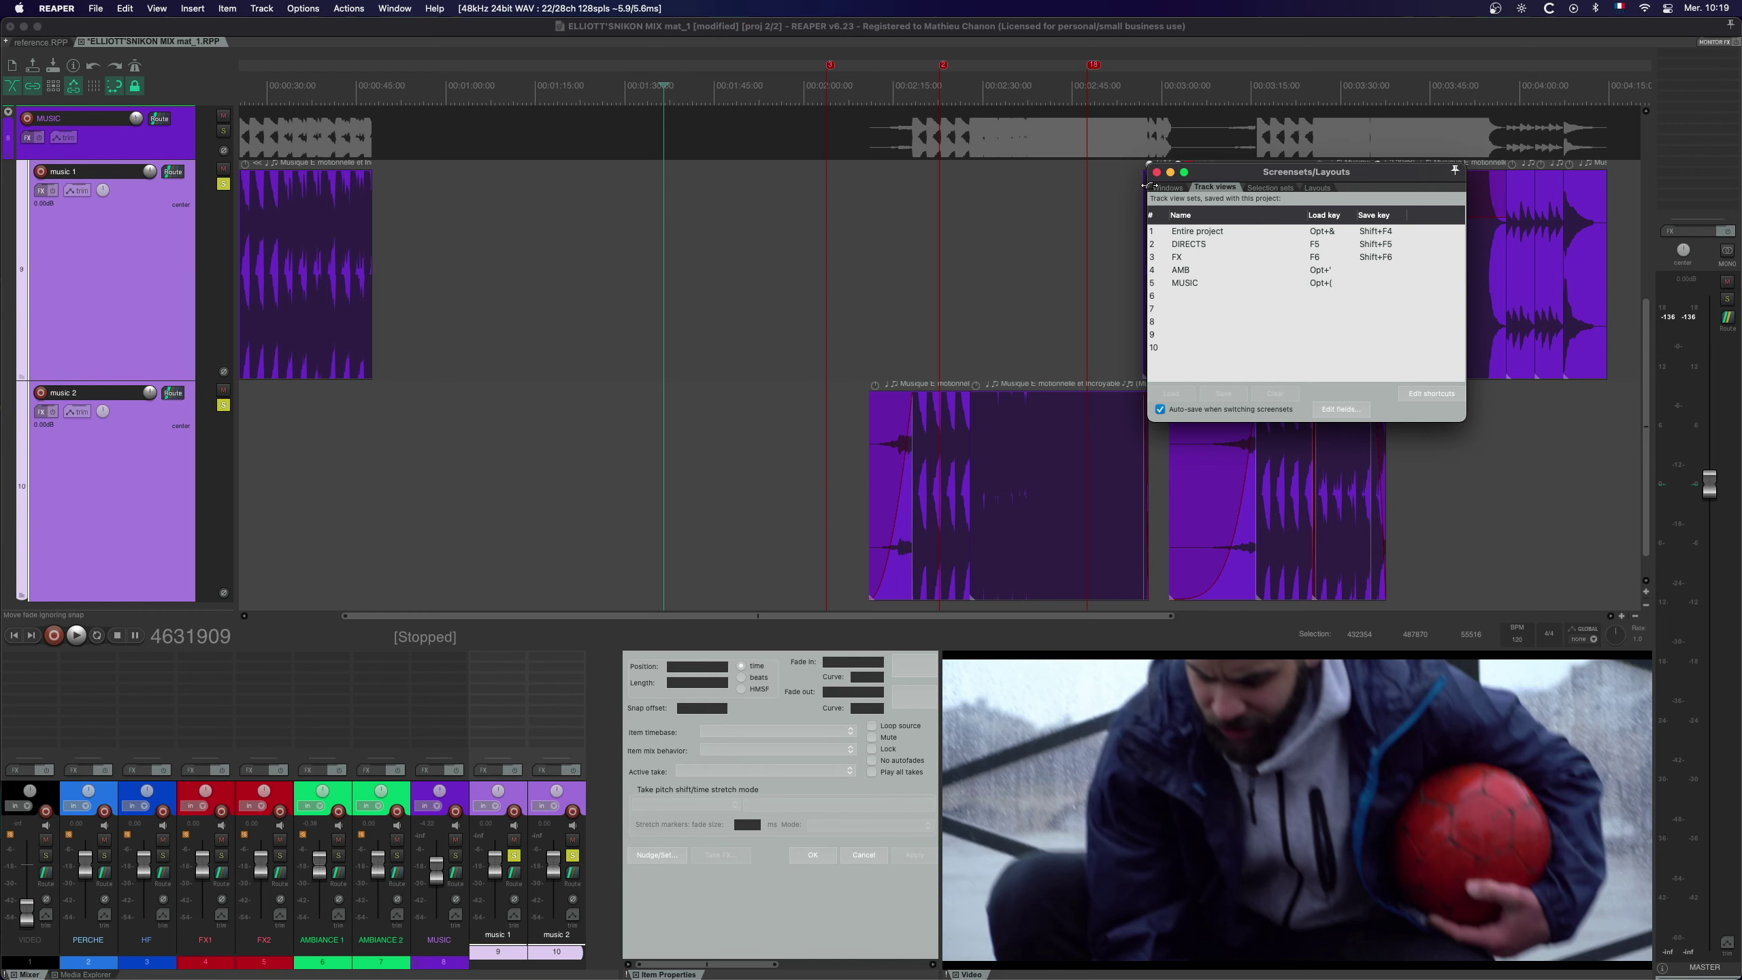
left_click(1157, 173)
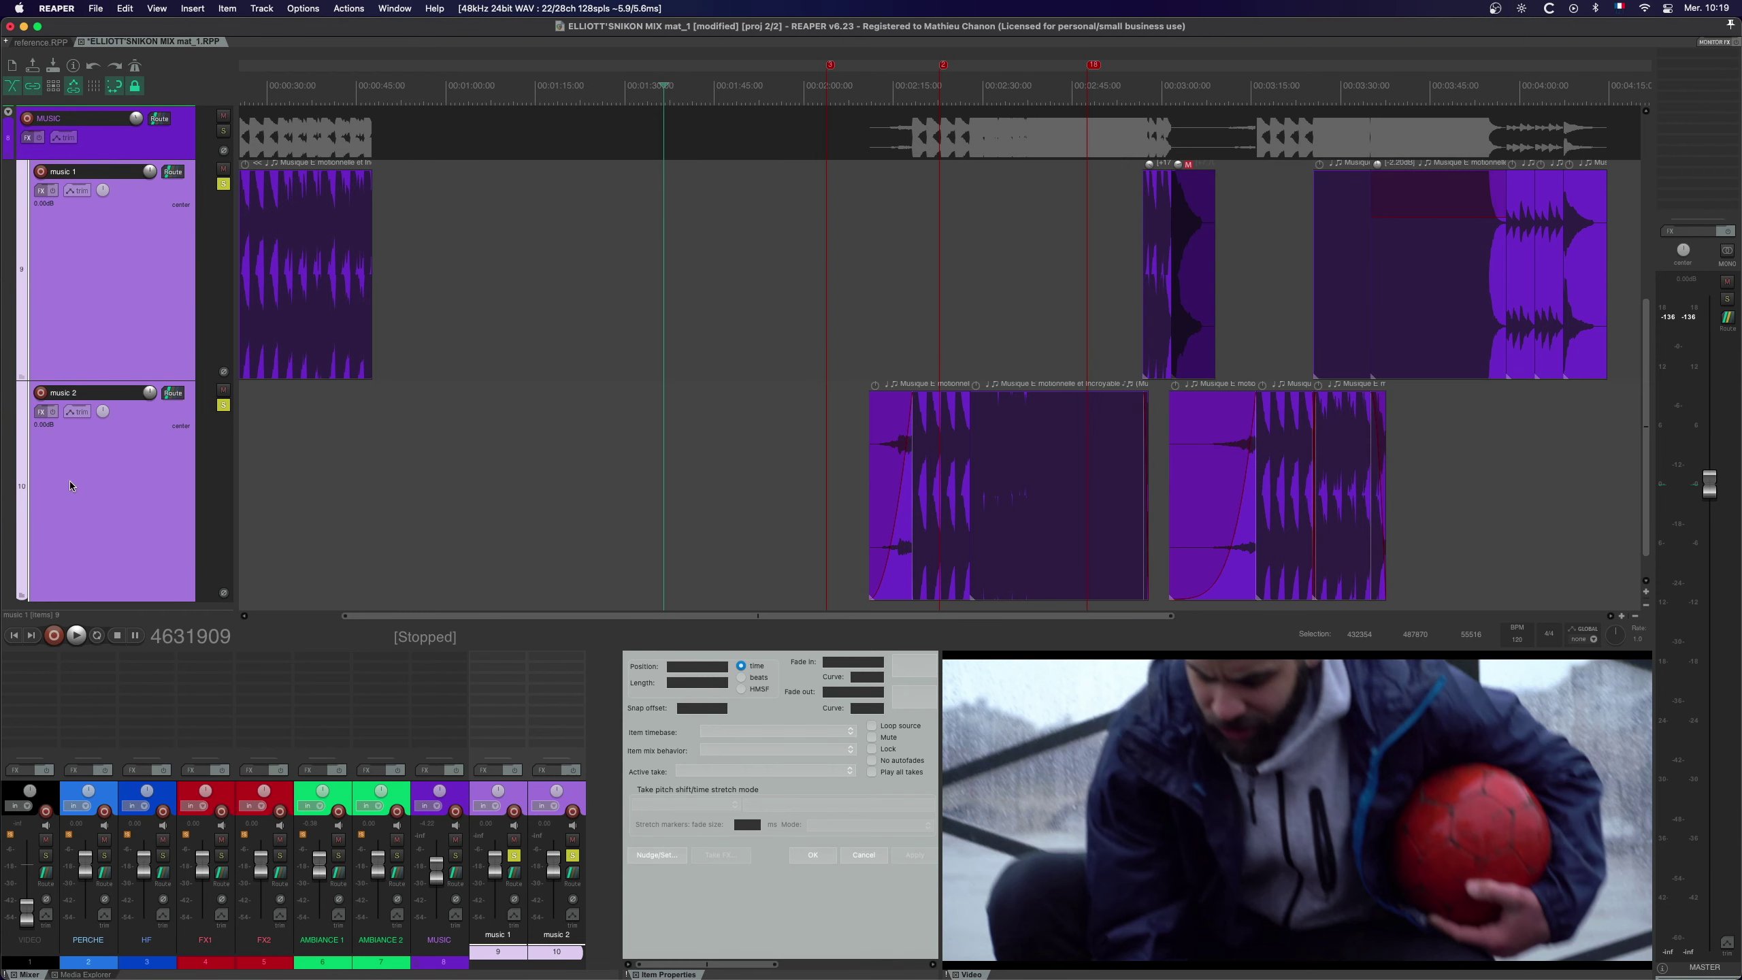
Step: Duplicate the music 2 track together with its items
left_click(111, 489)
right_click(98, 521)
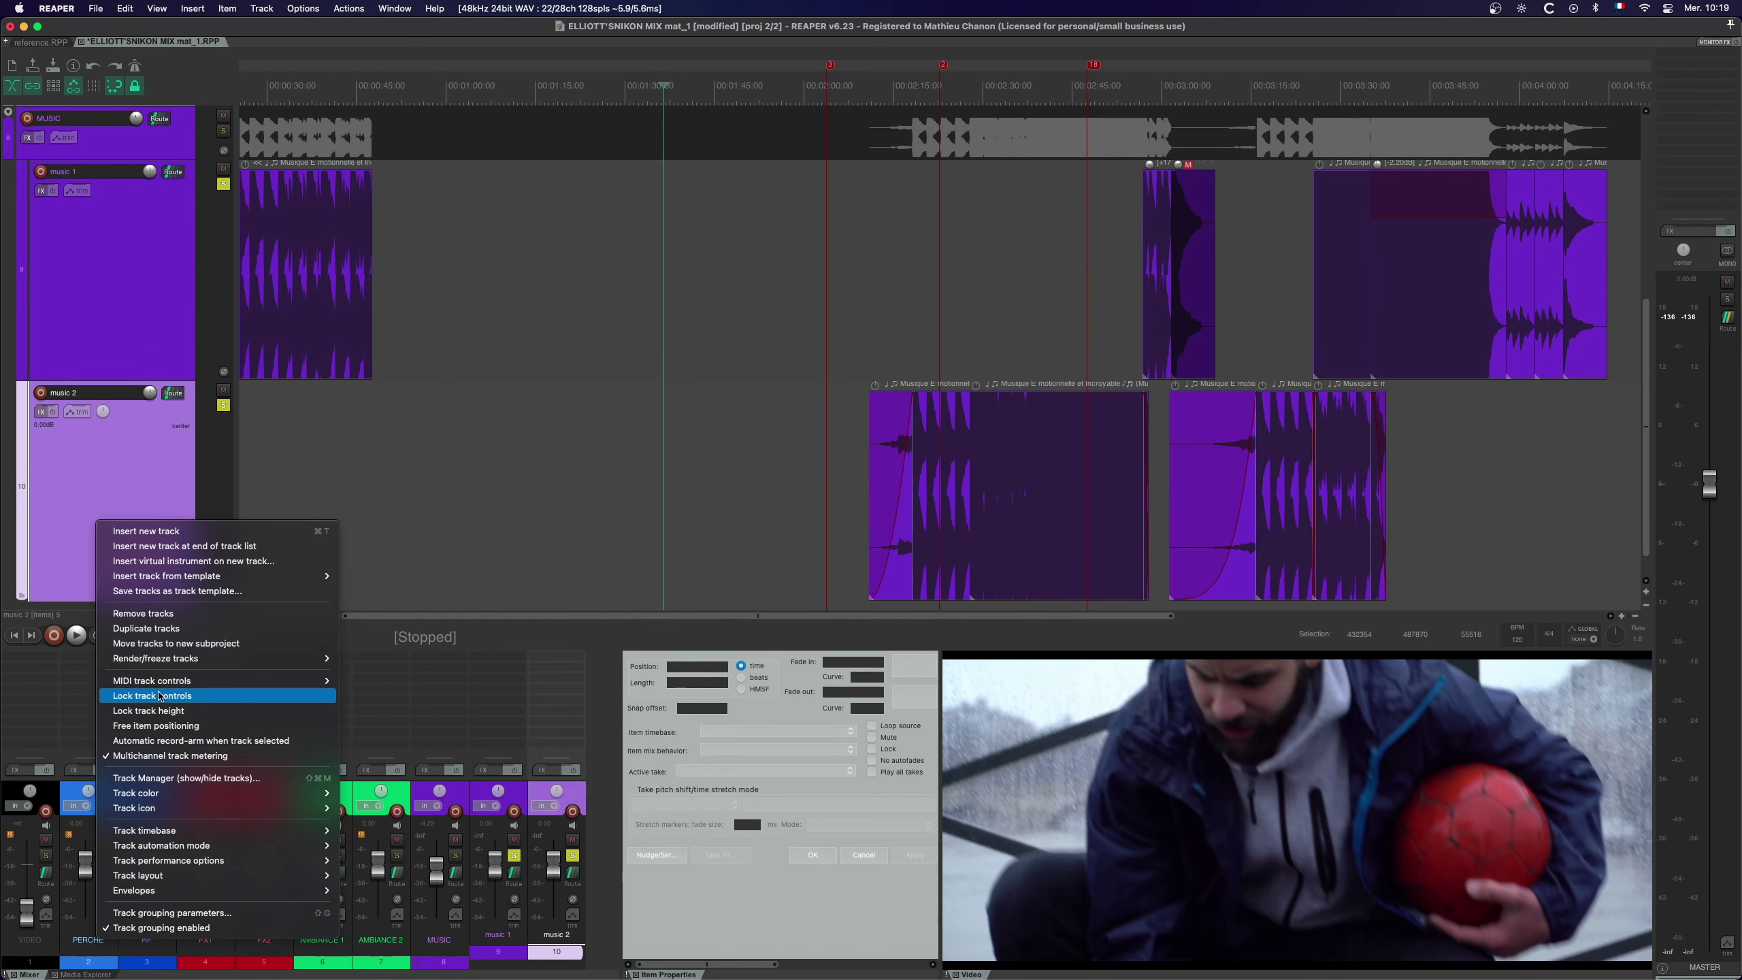
left_click(163, 630)
scroll(344, 301, "right", 5)
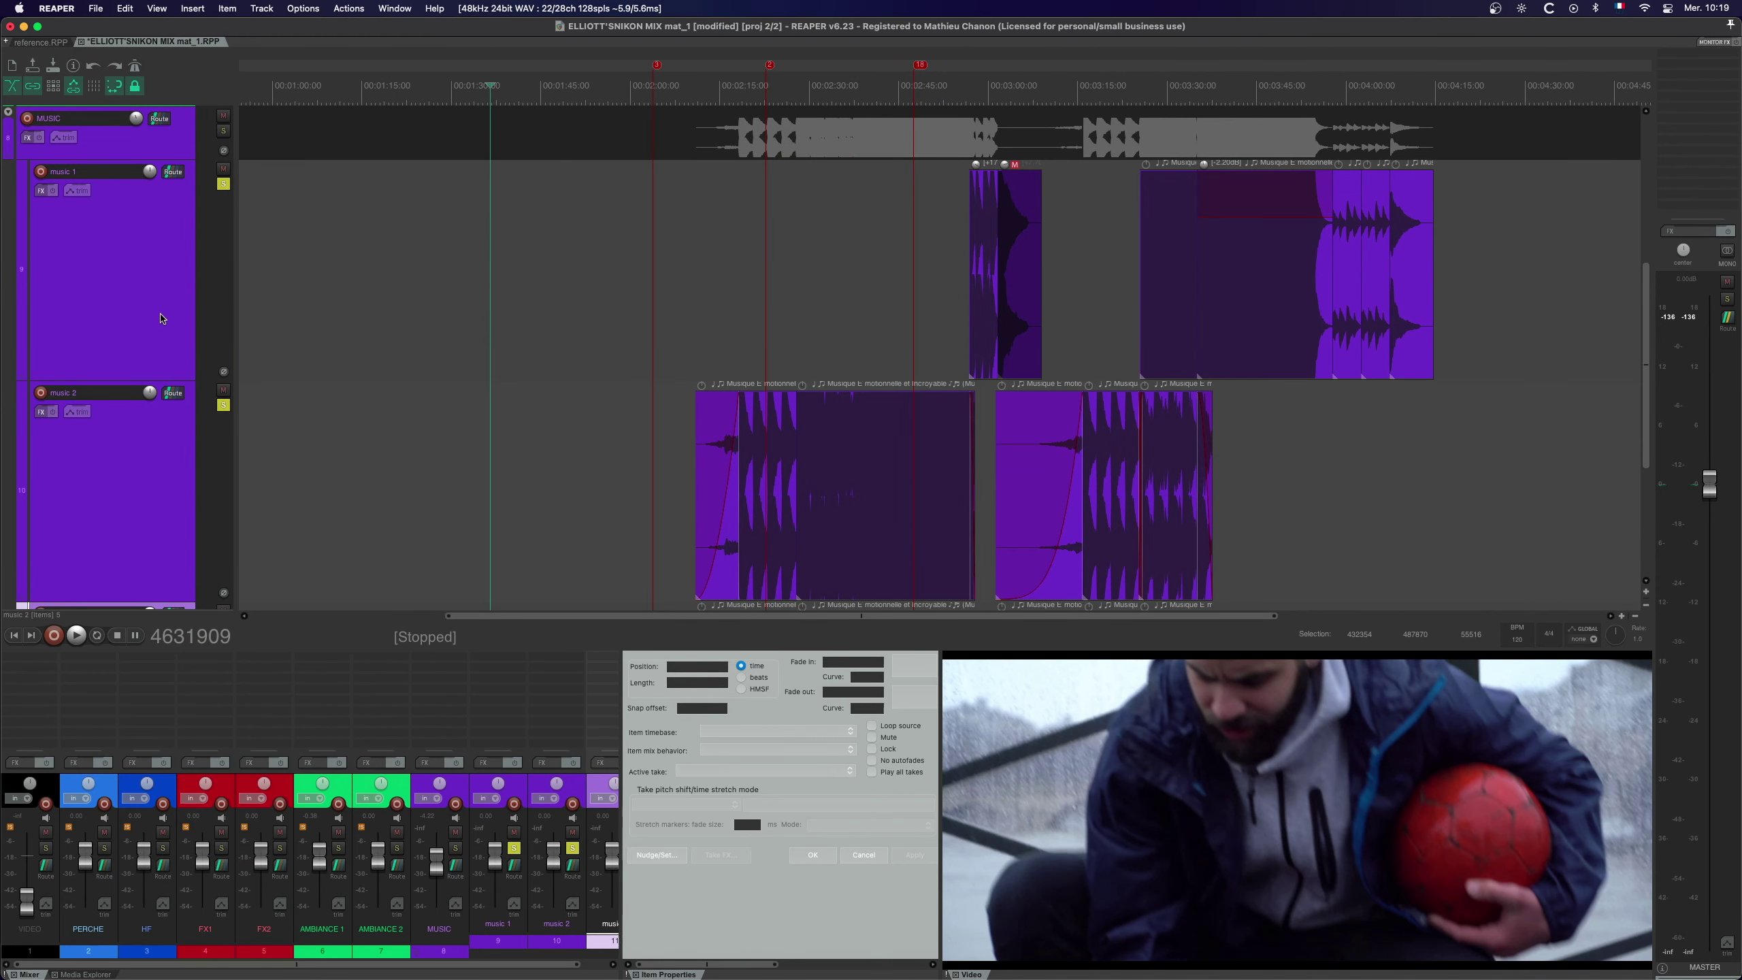
Step: Select the three music tracks and resize them equally so that all three fit in the arrange view
left_click(149, 342)
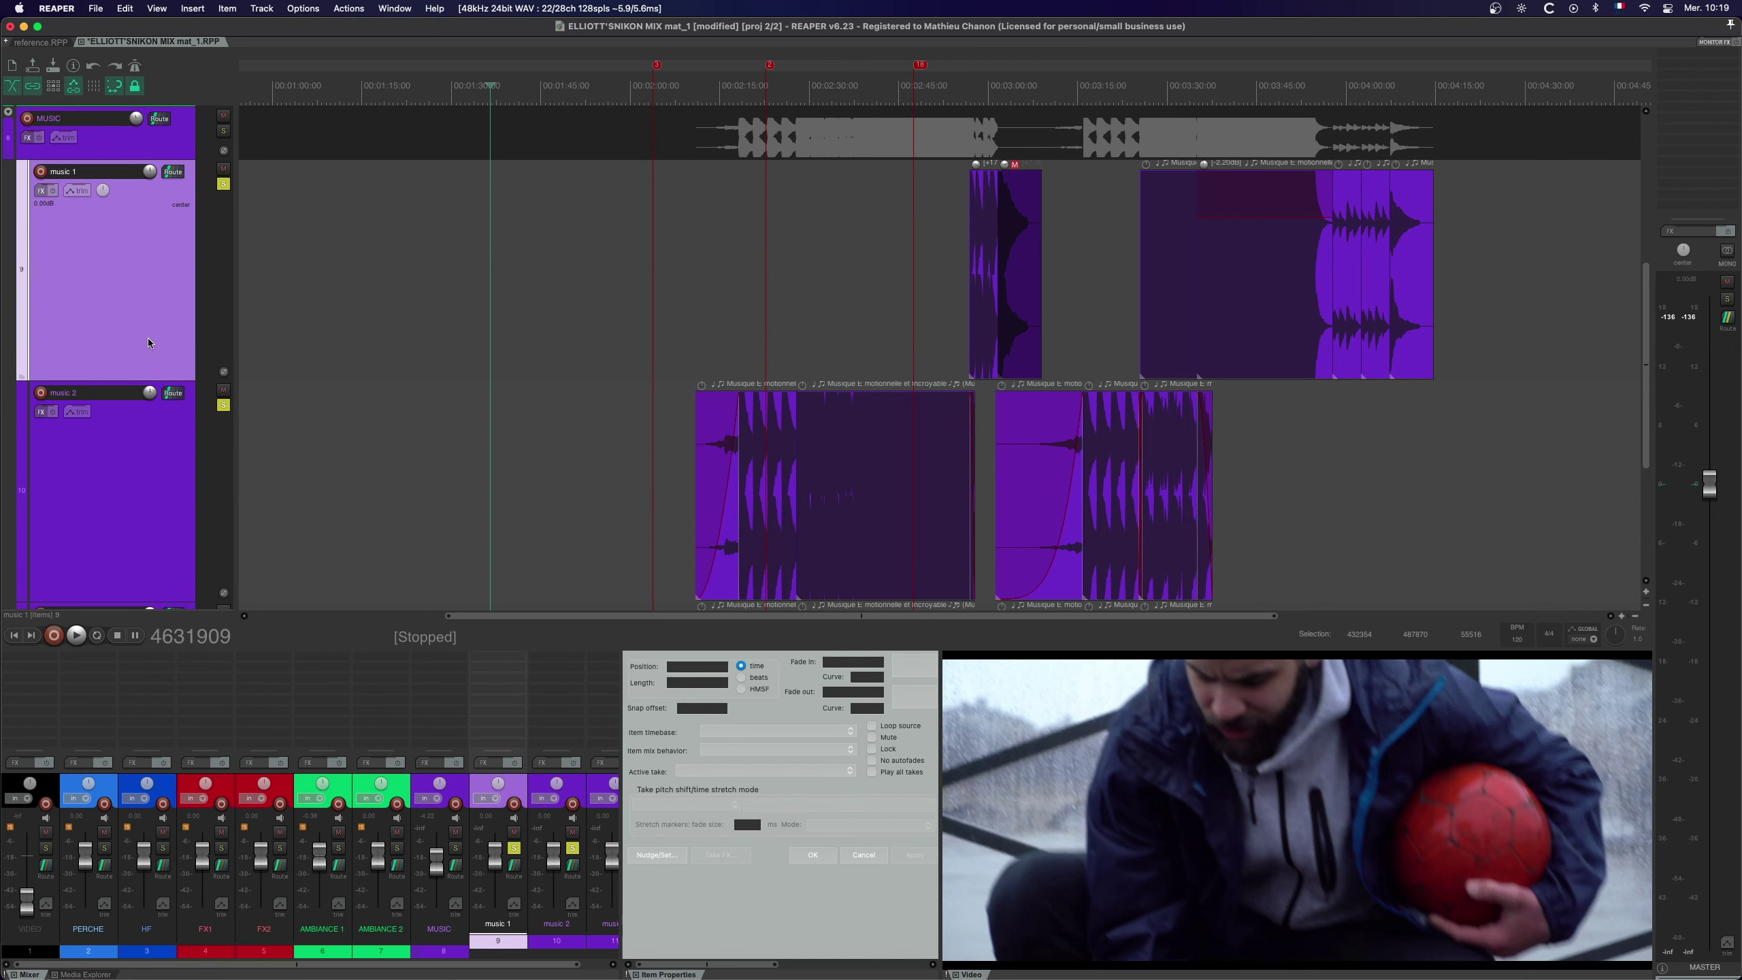
scroll(141, 425, "down", 5)
left_click(135, 523, "shift")
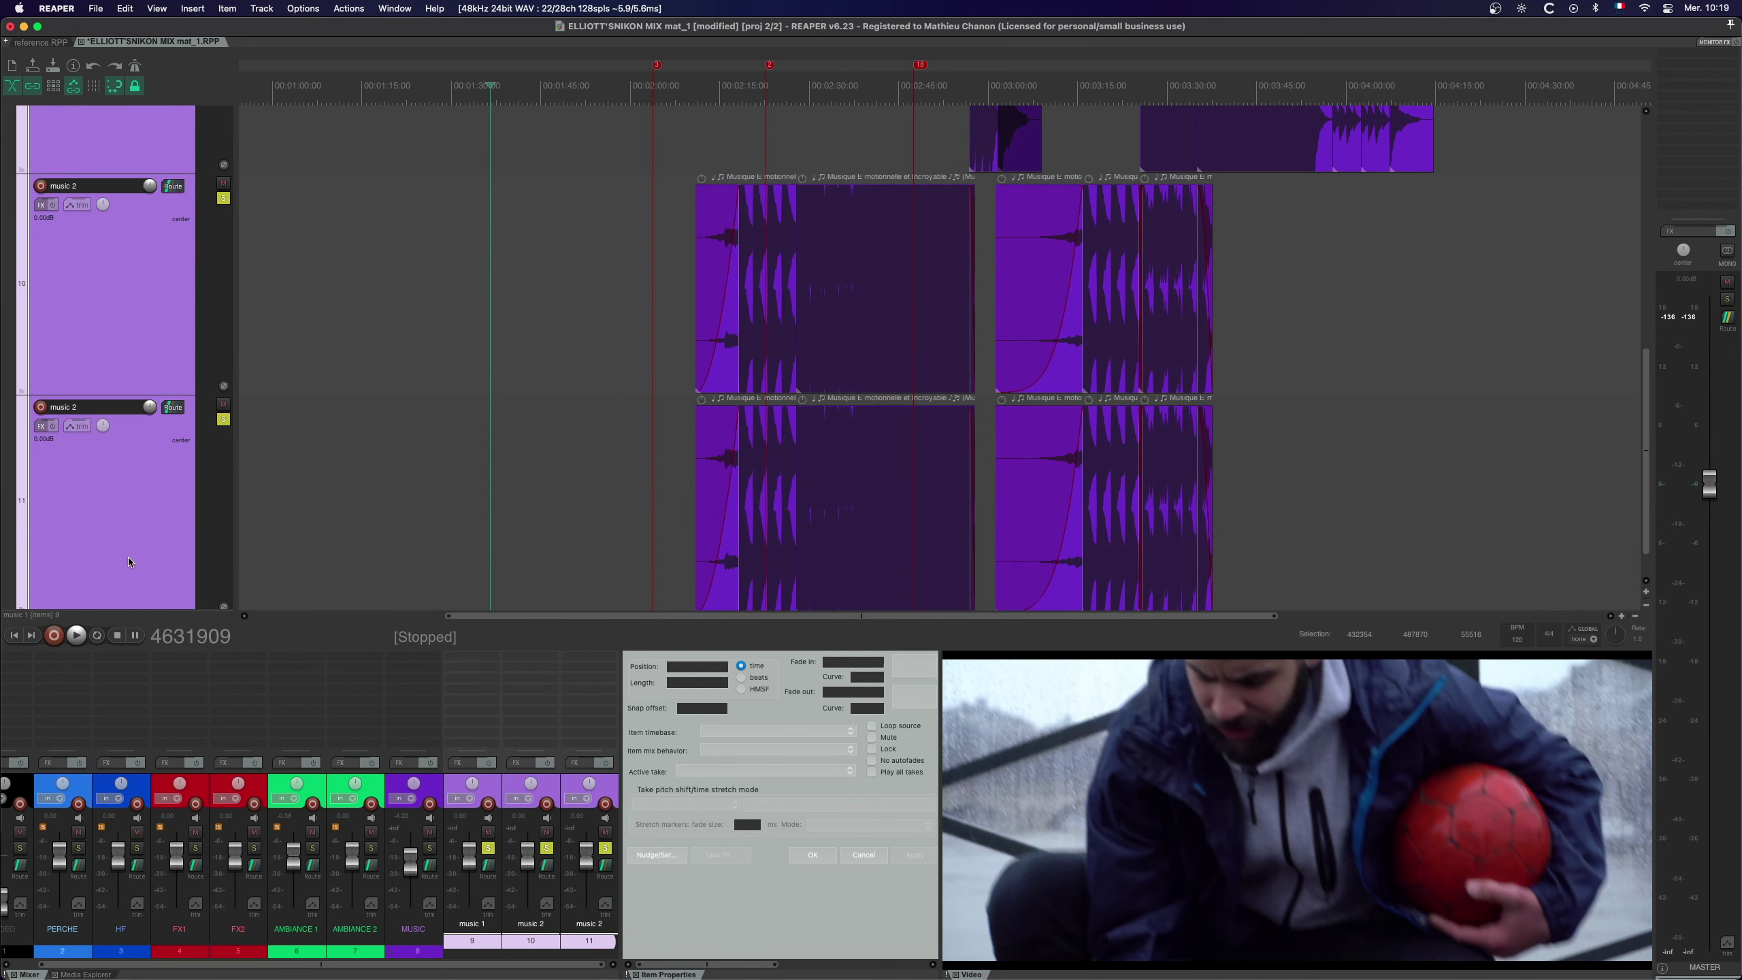
scroll(128, 557, "down", 1)
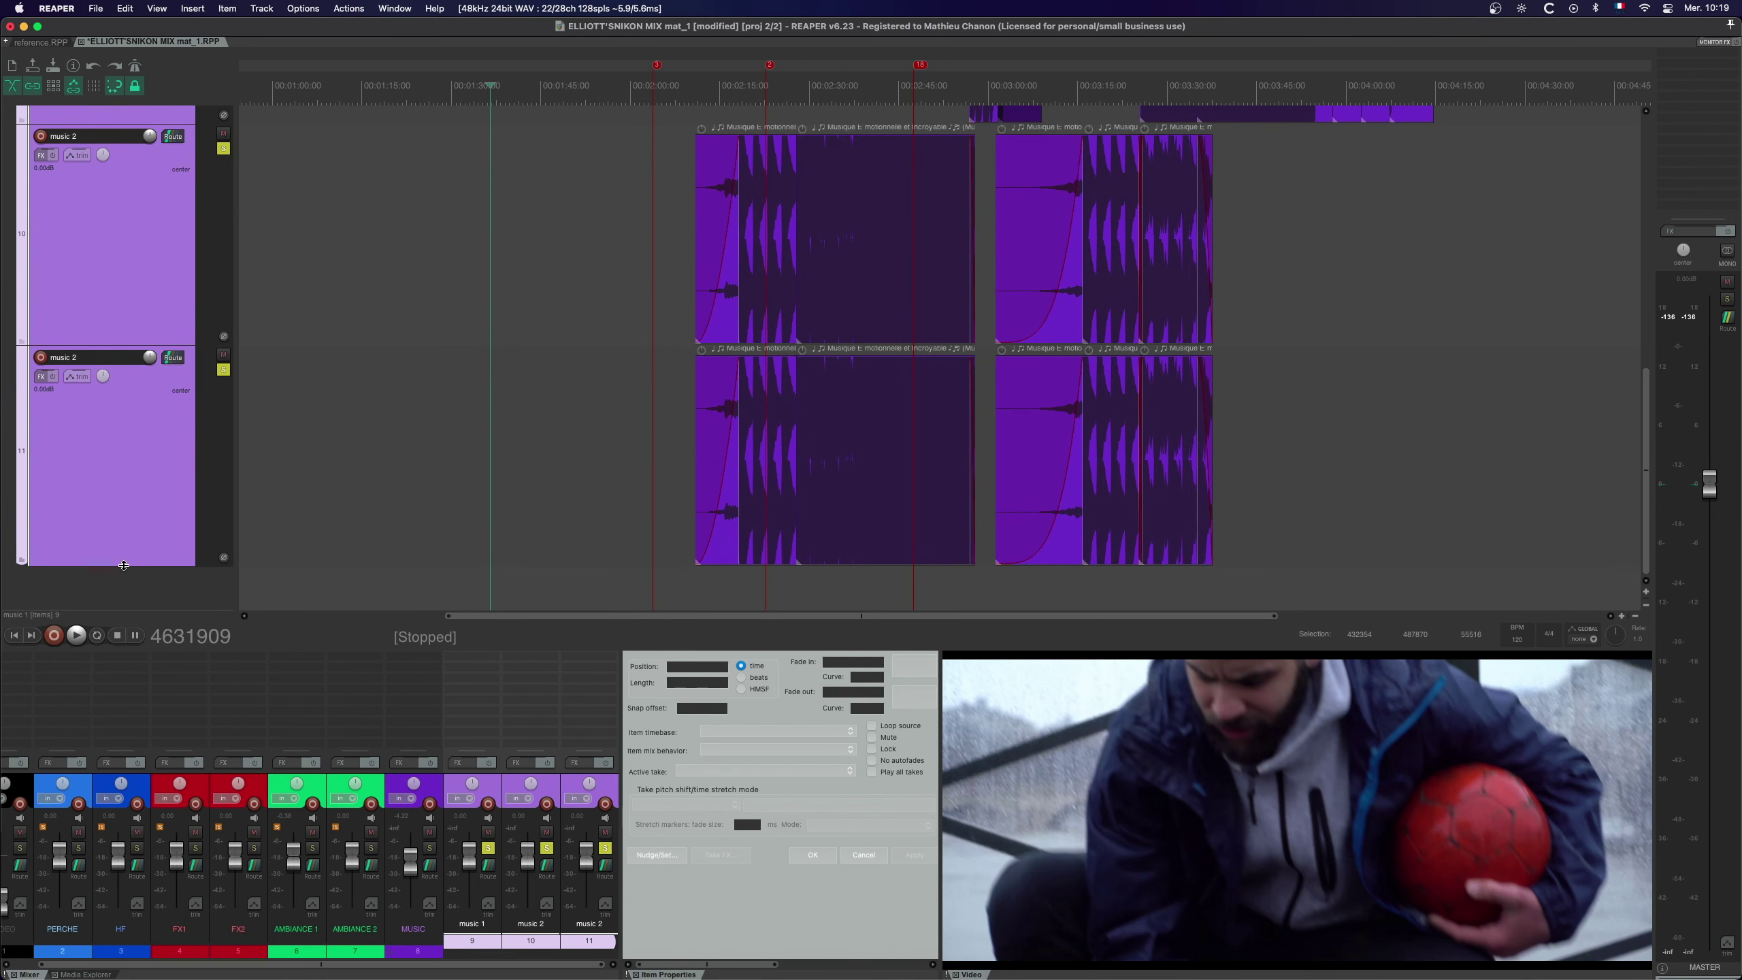
scroll(123, 564, "down", 2)
scroll(115, 555, "up", 8)
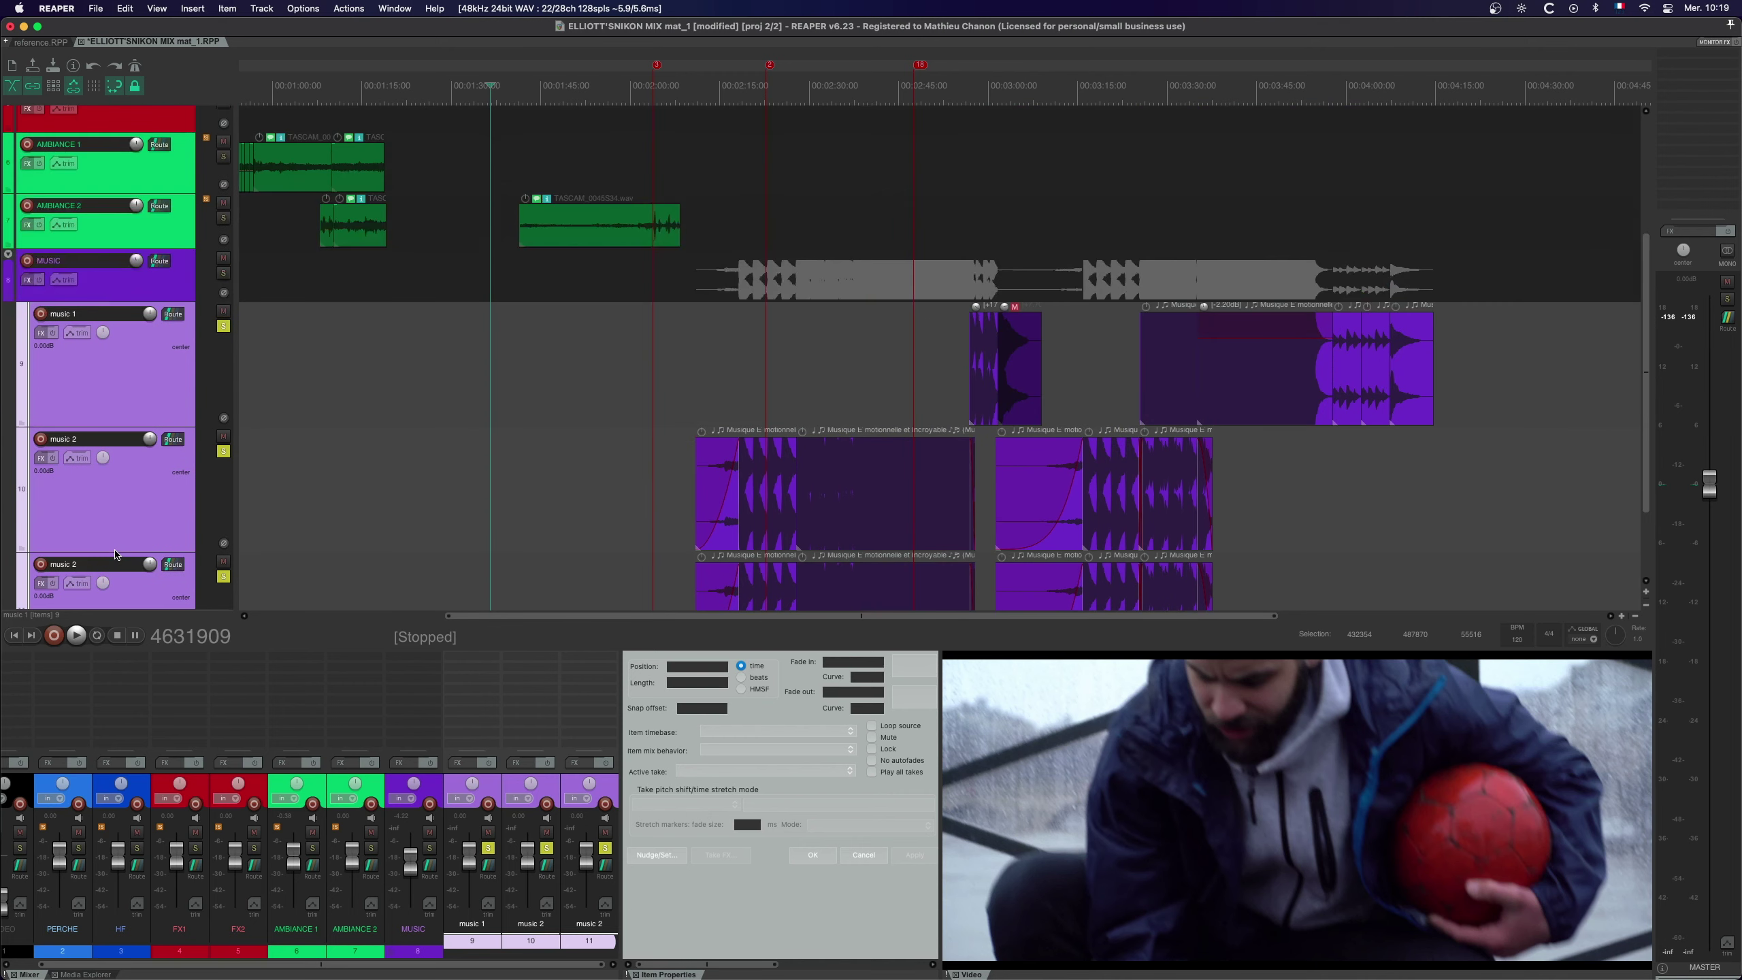
scroll(1543, 394, "left", 3)
scroll(1646, 365, "down", 1)
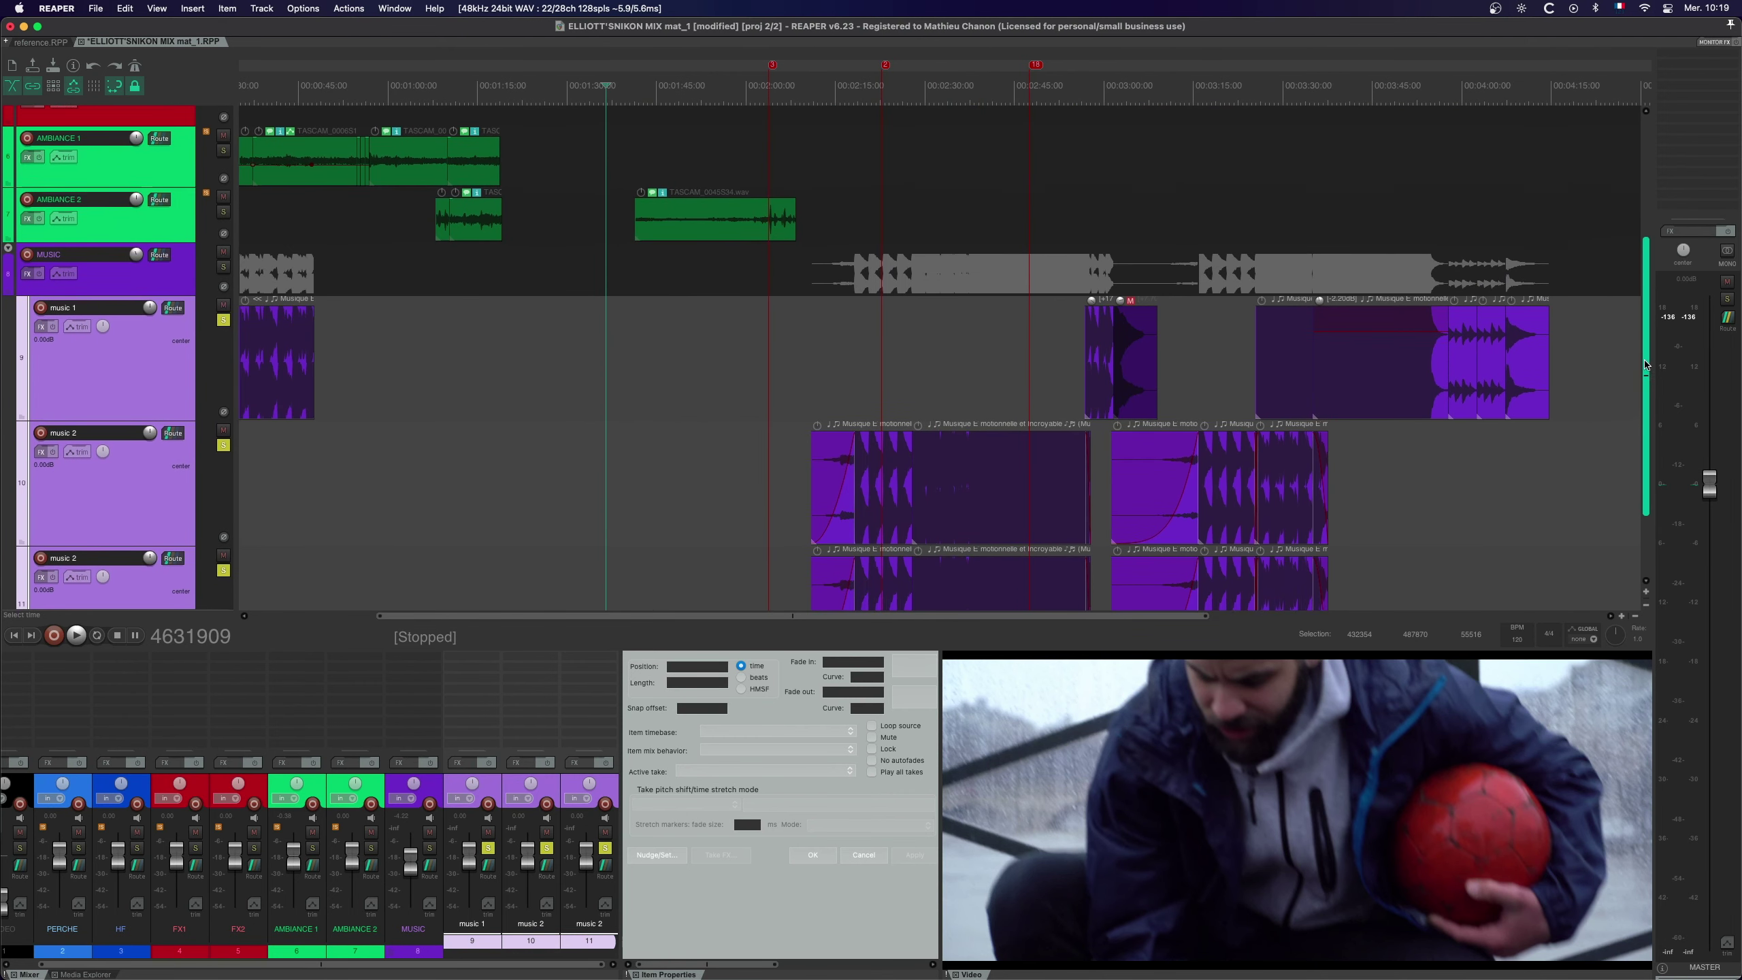
left_click_drag(1646, 365, 1641, 412)
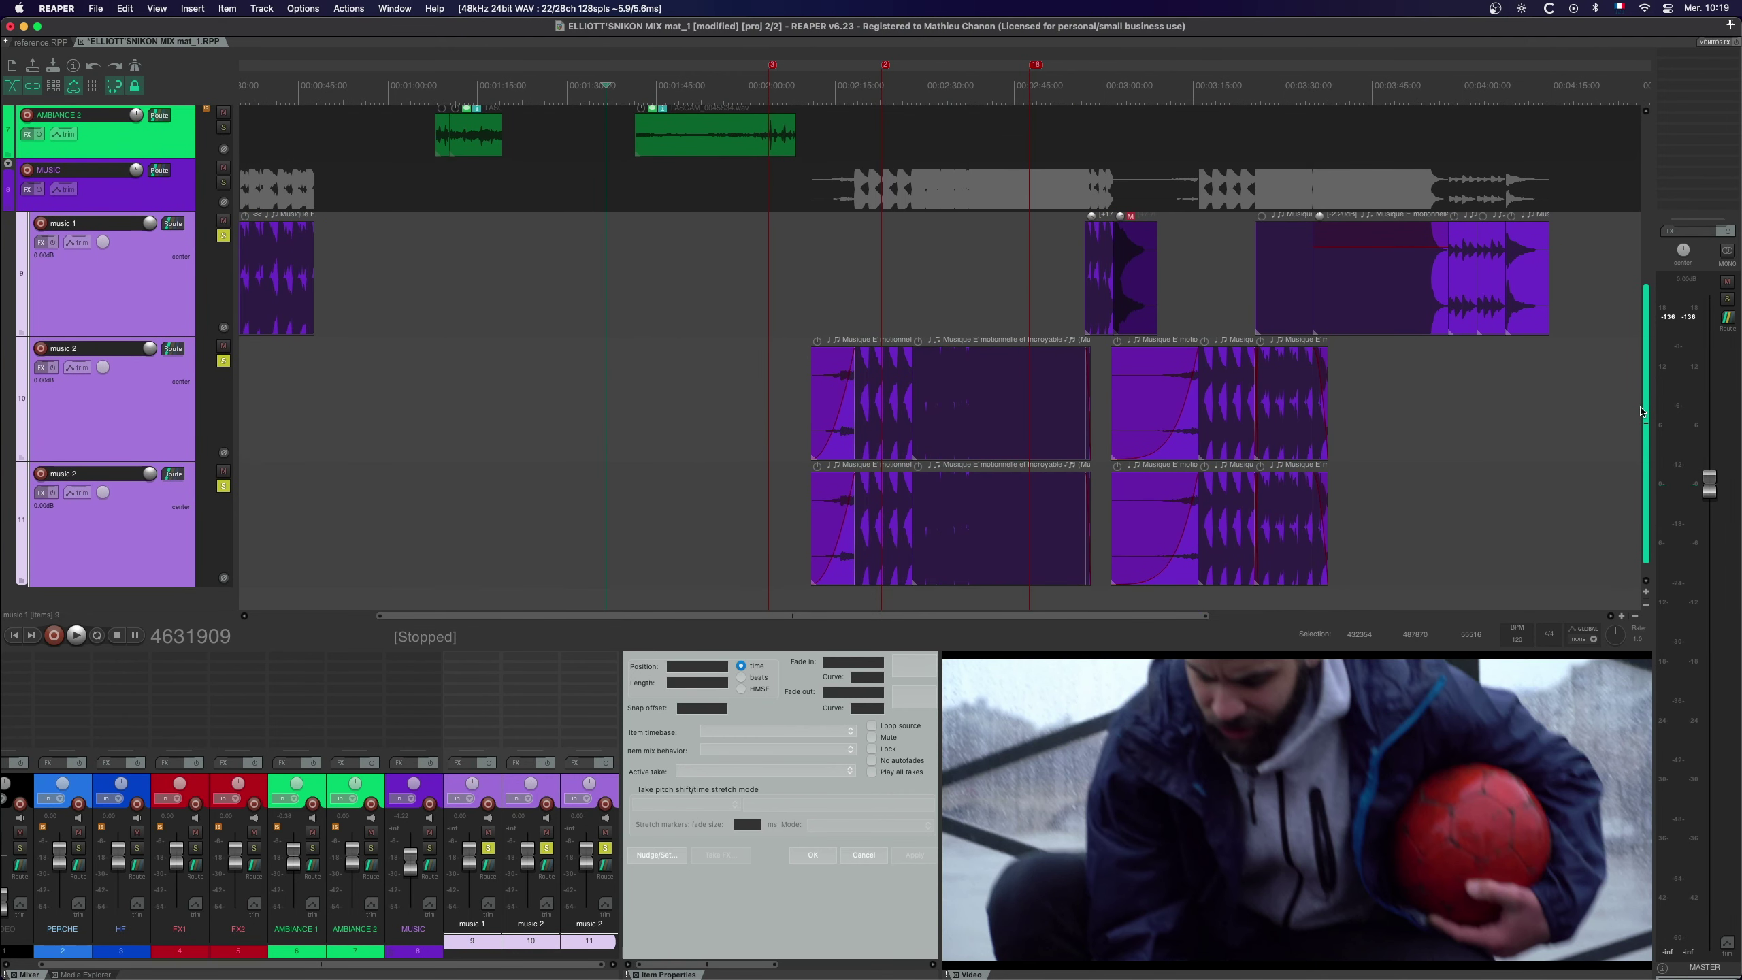
left_click_drag(171, 587, 170, 618)
left_click_drag(1645, 438, 1645, 464)
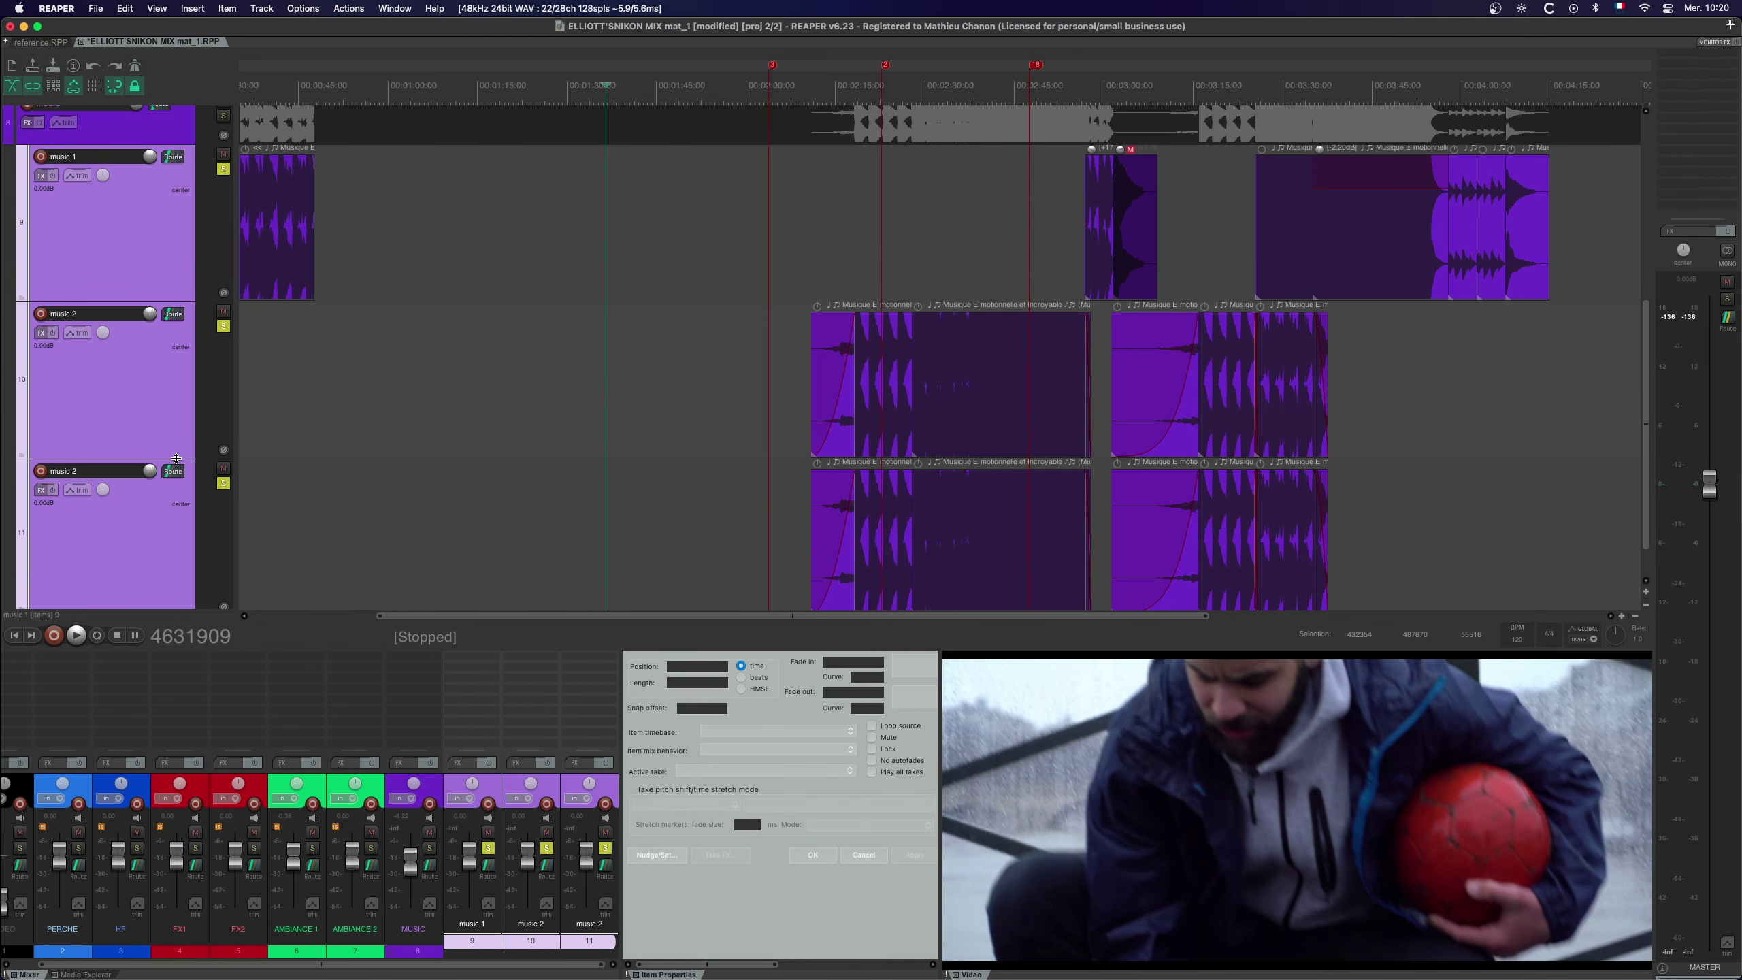
left_click_drag(177, 458, 177, 446)
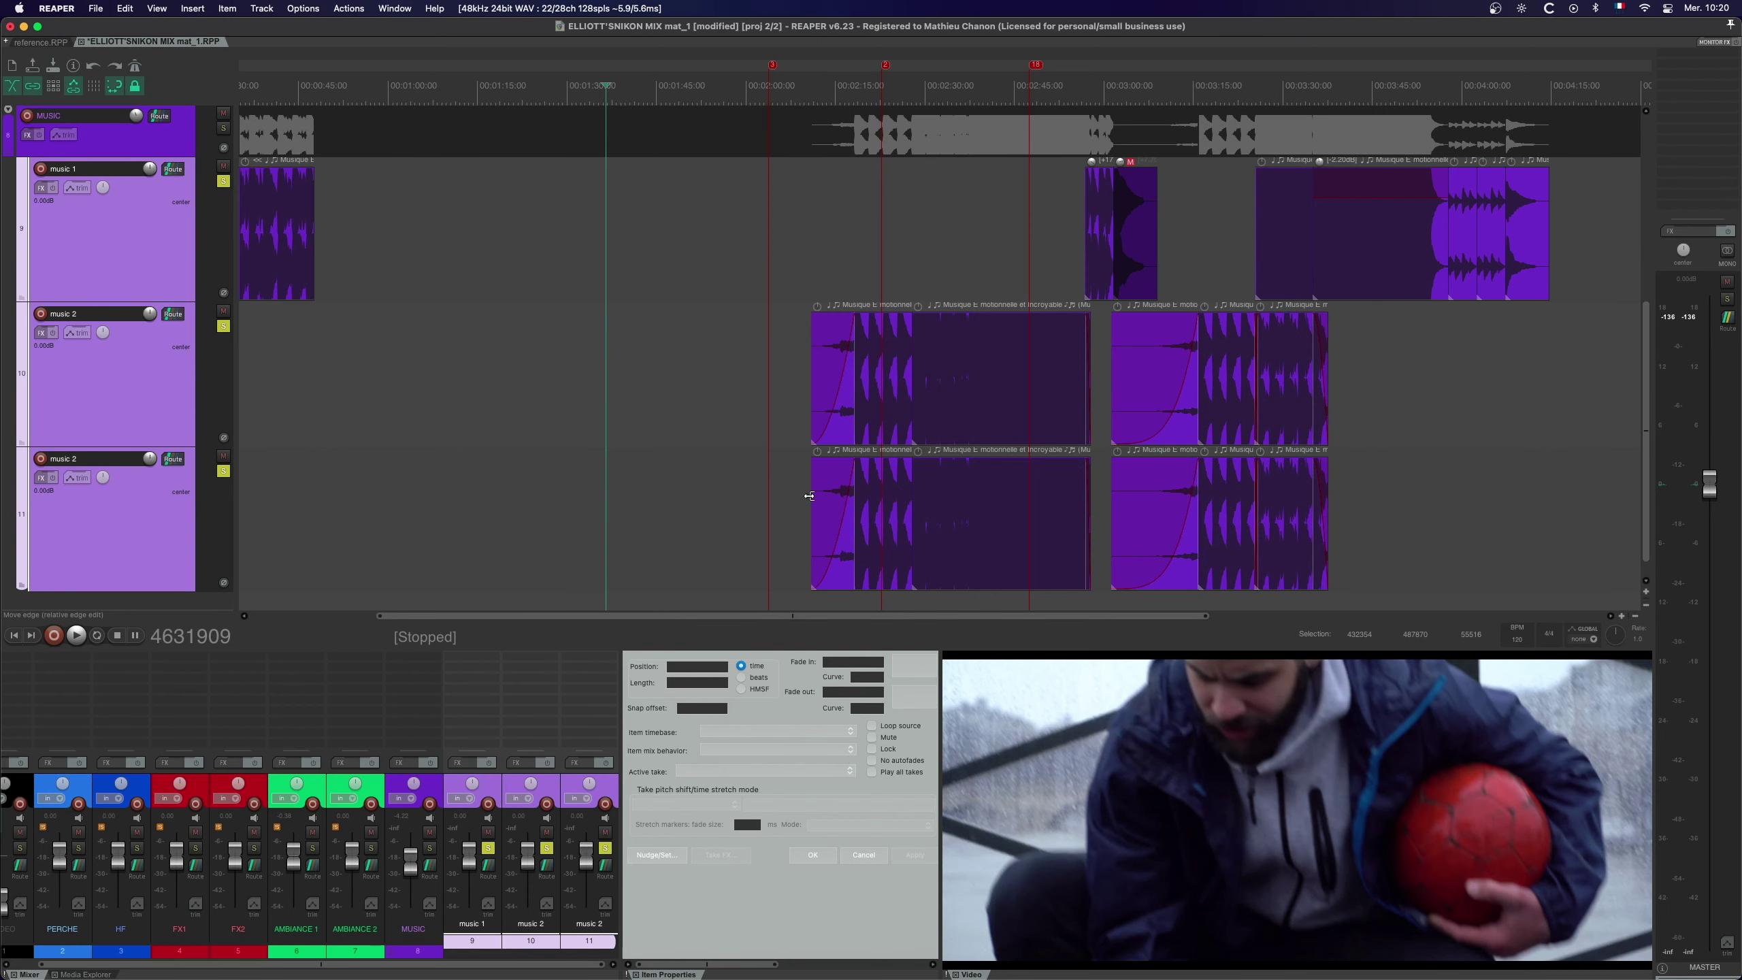
Step: Test the auto-saved three-track layout by switching to Entire project and back to MUSIC
key("super+z")
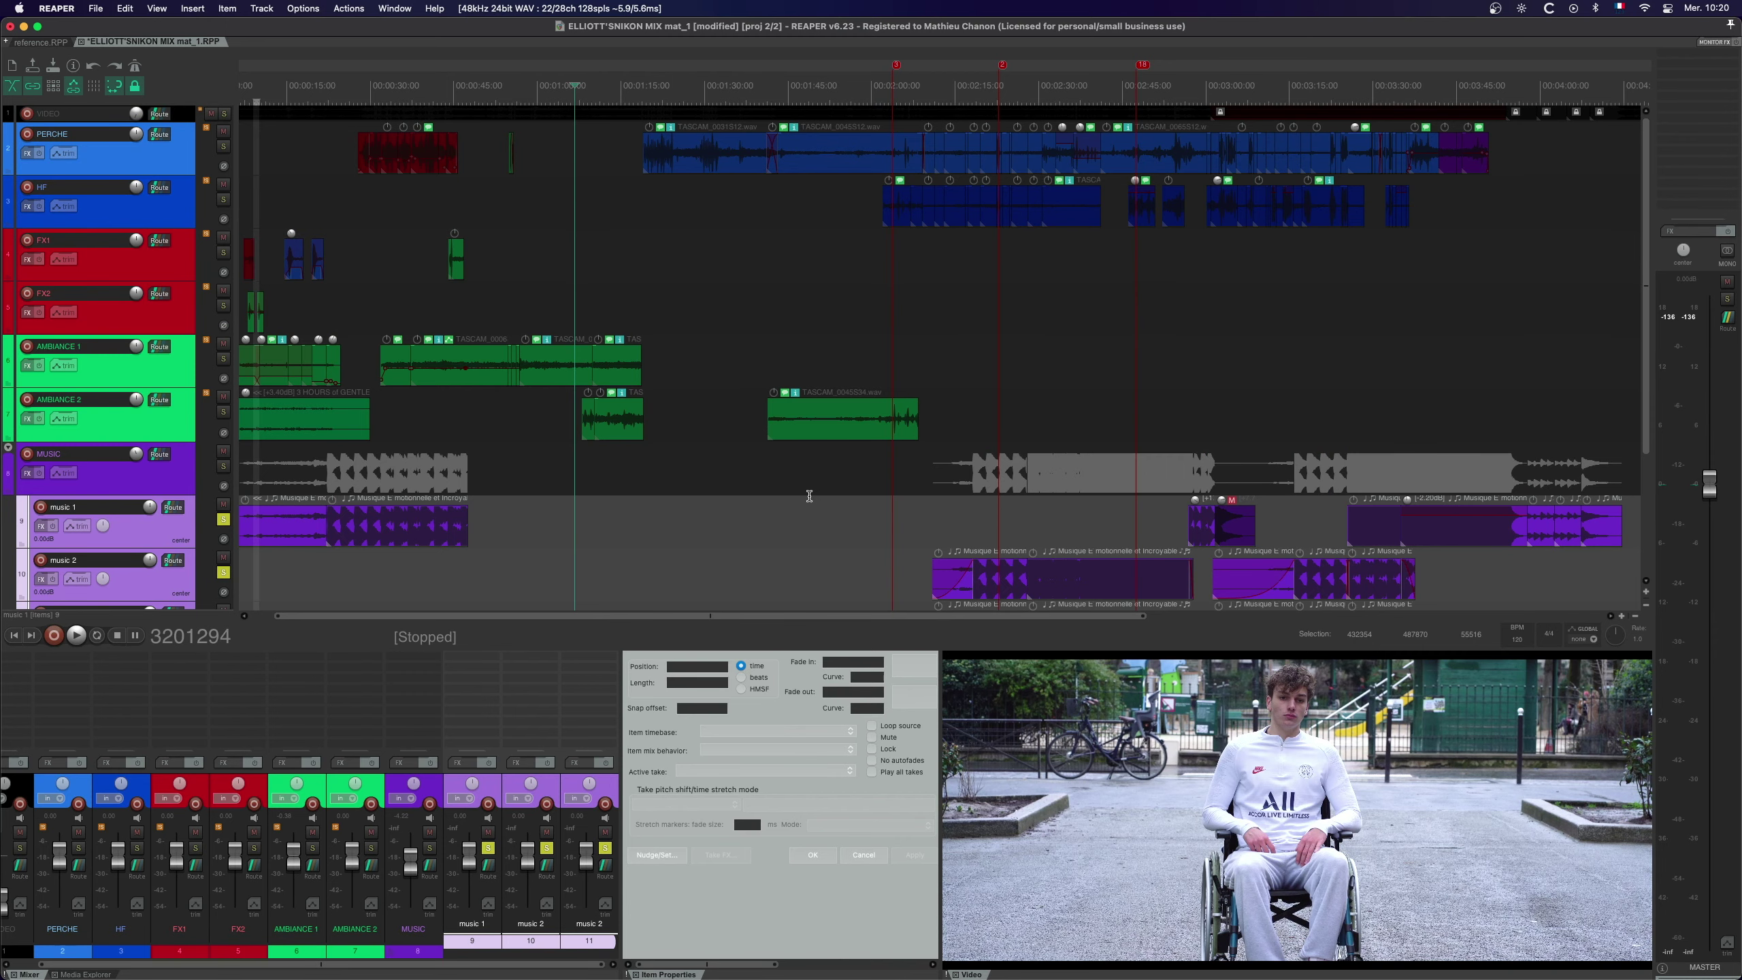
key("super+shift+z")
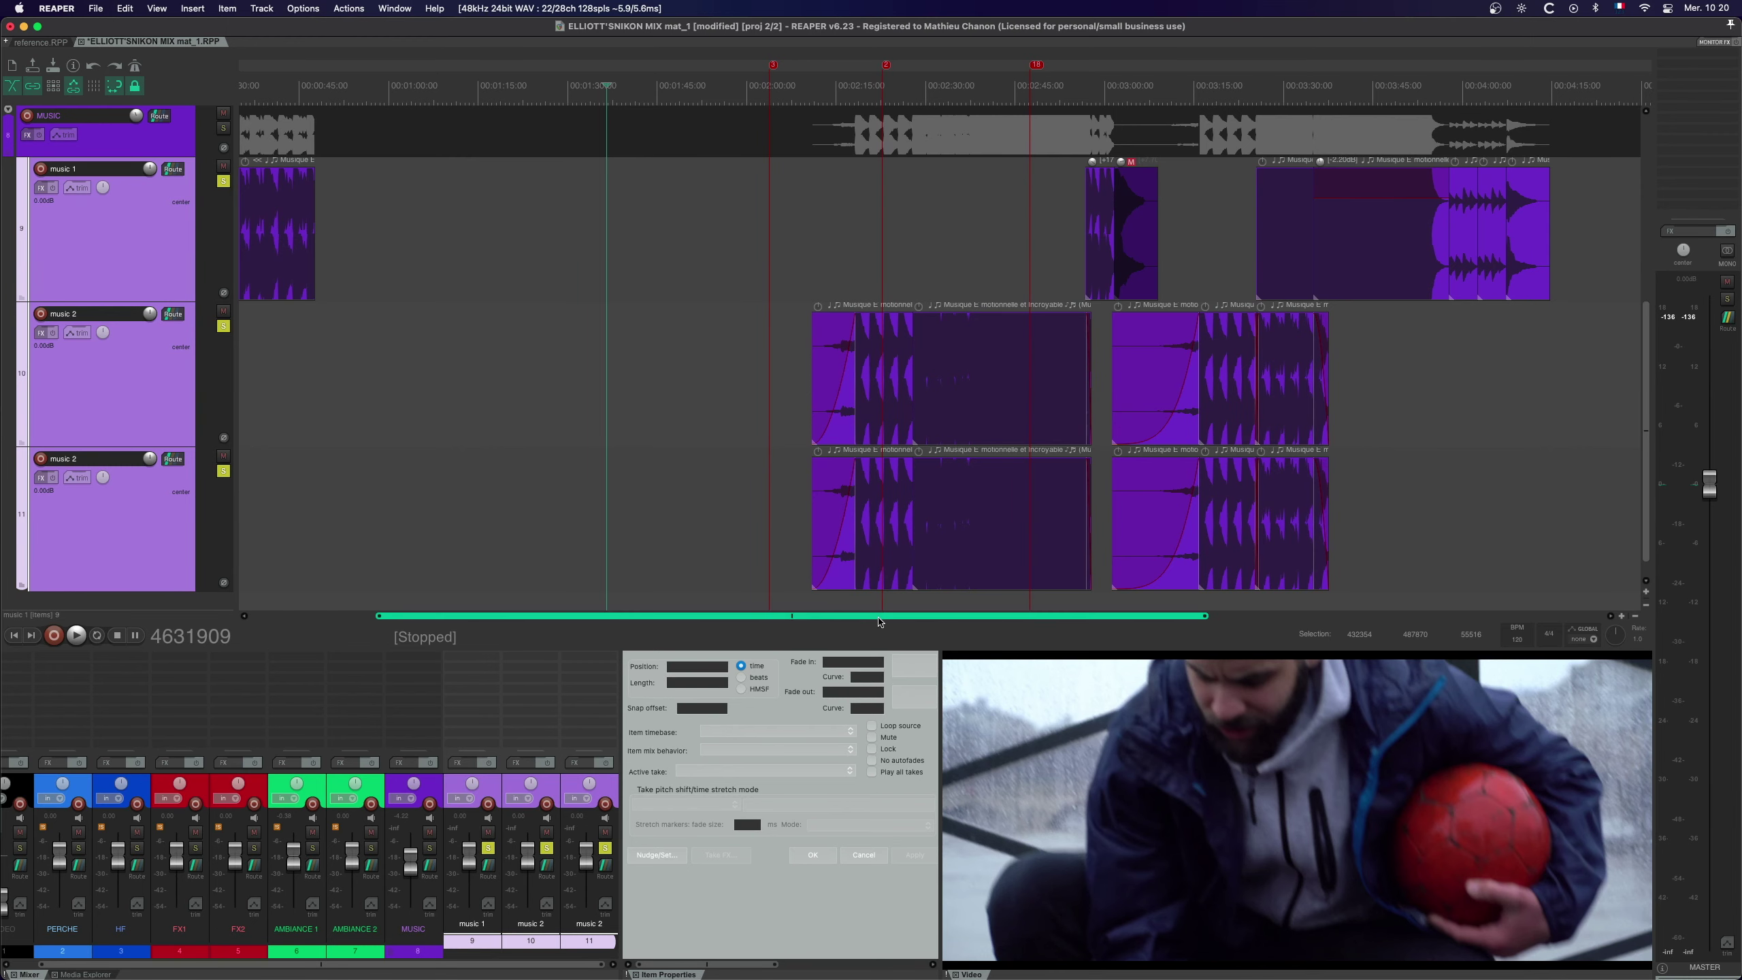
Step: Widen the MUSIC view's time range to cover every music item, and test auto-save by switching to Entire project and back
left_click_drag(898, 620, 653, 621)
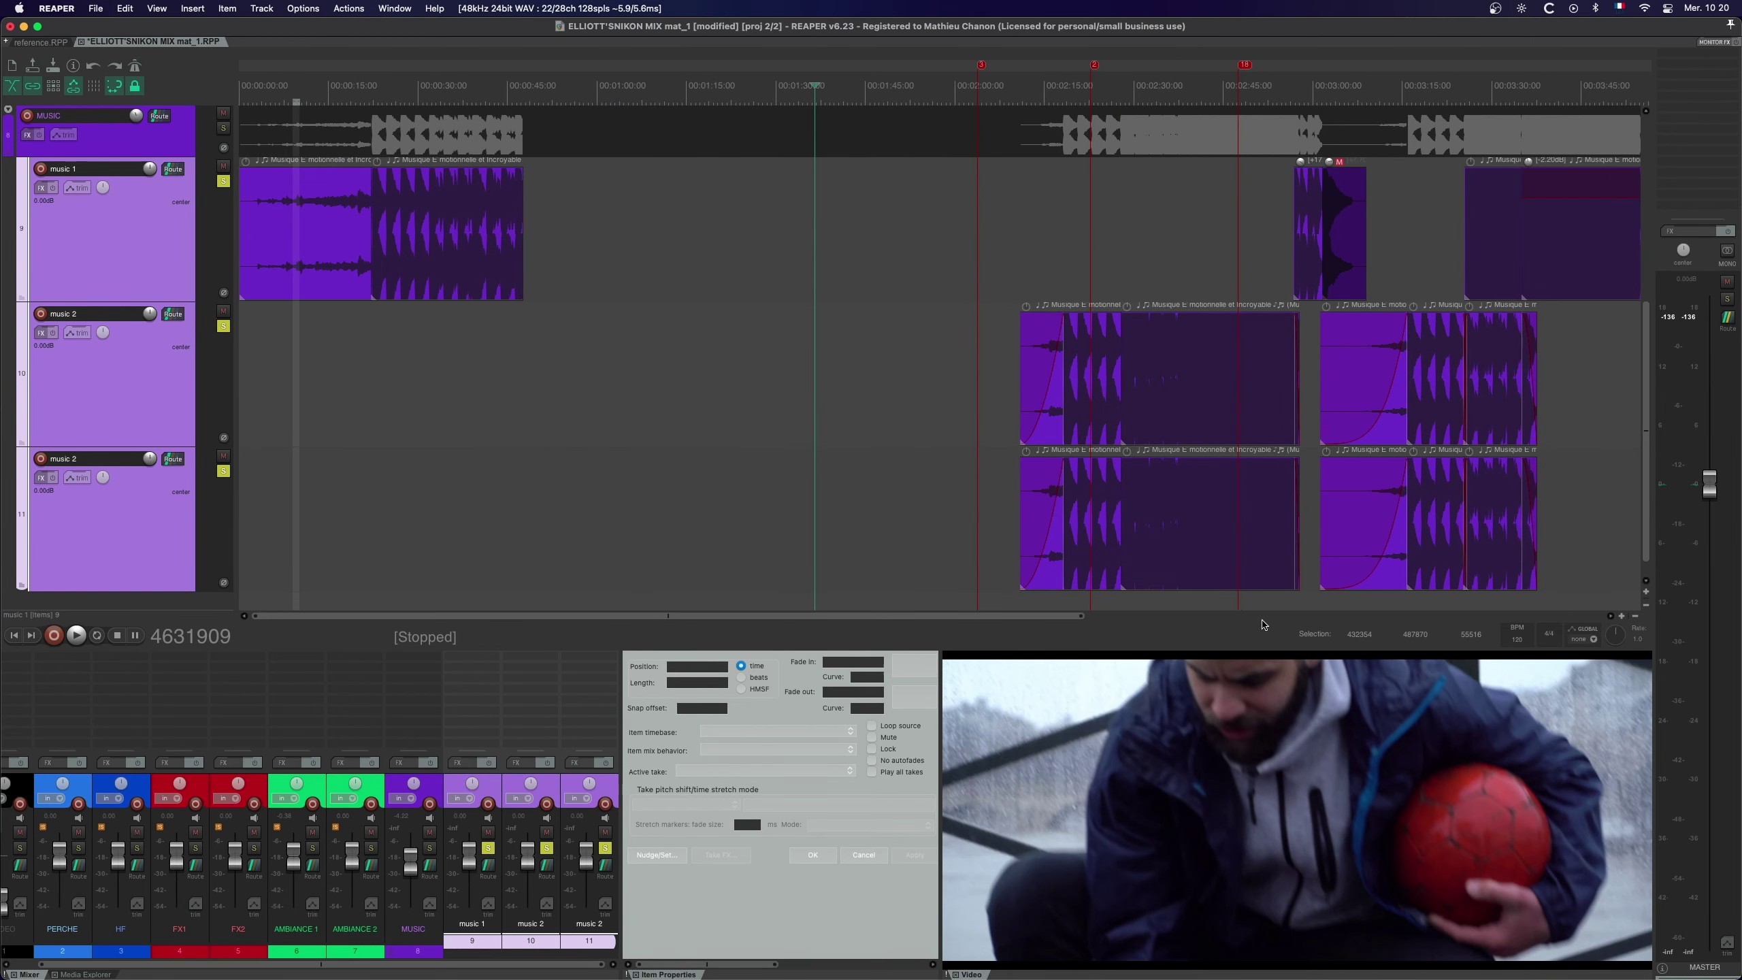
left_click_drag(1084, 616, 1165, 616)
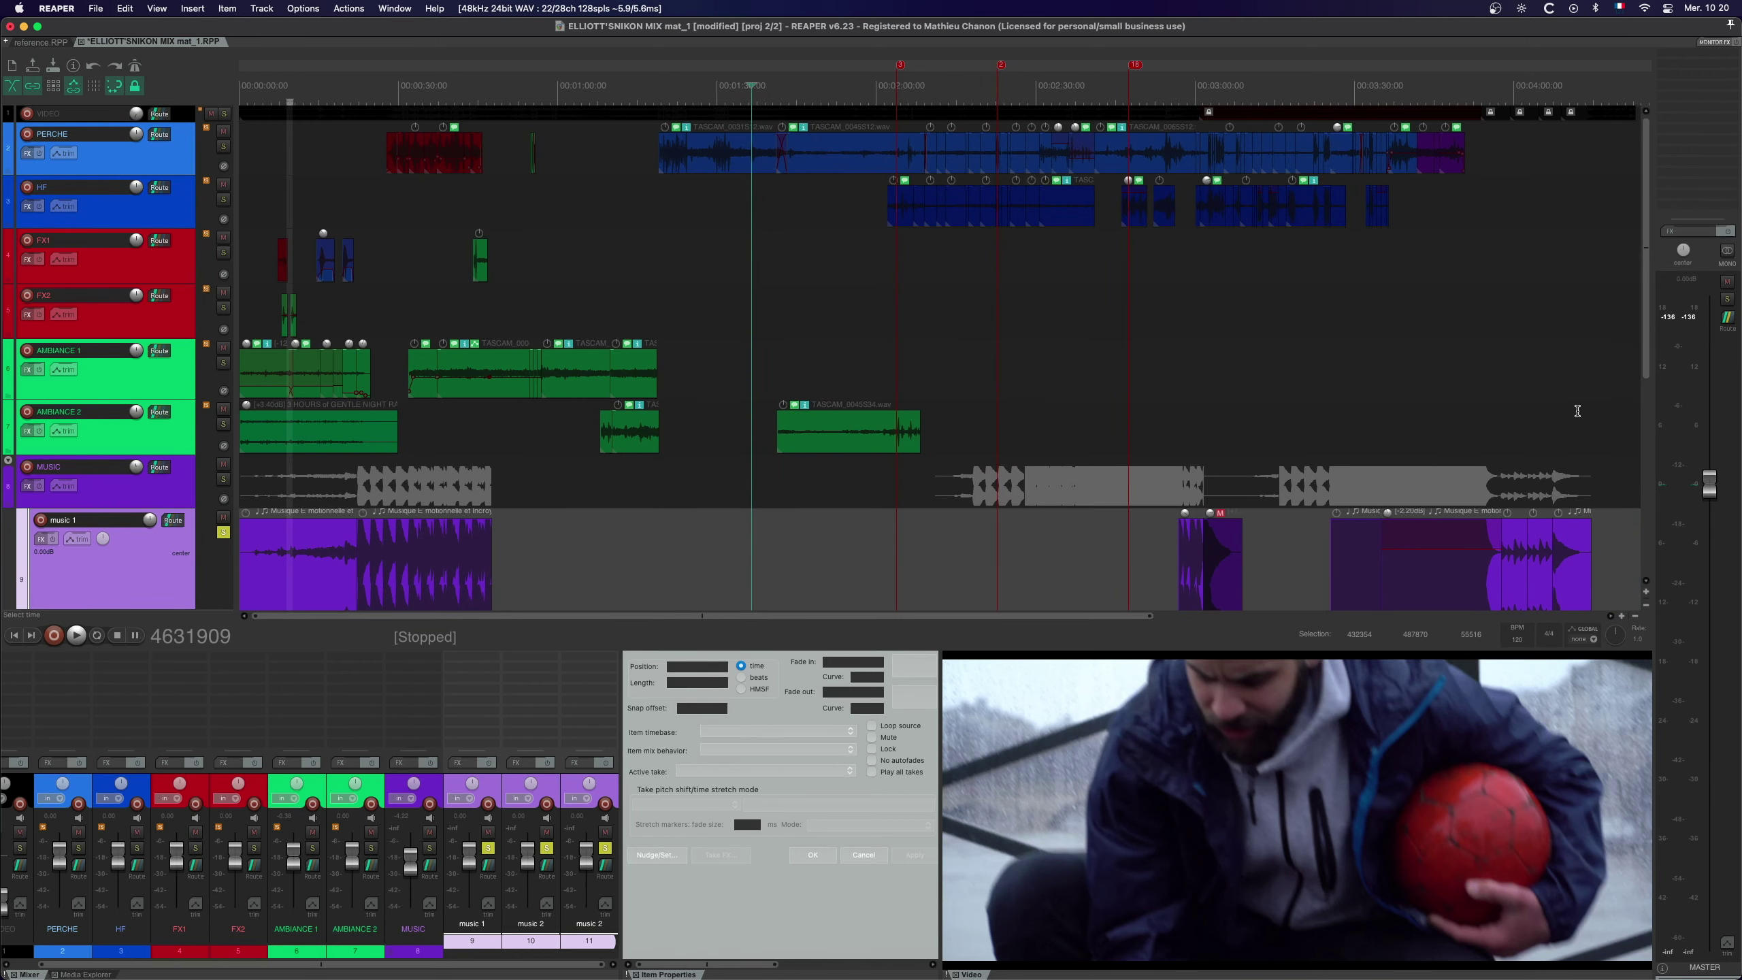
left_click_drag(1651, 374, 1655, 549)
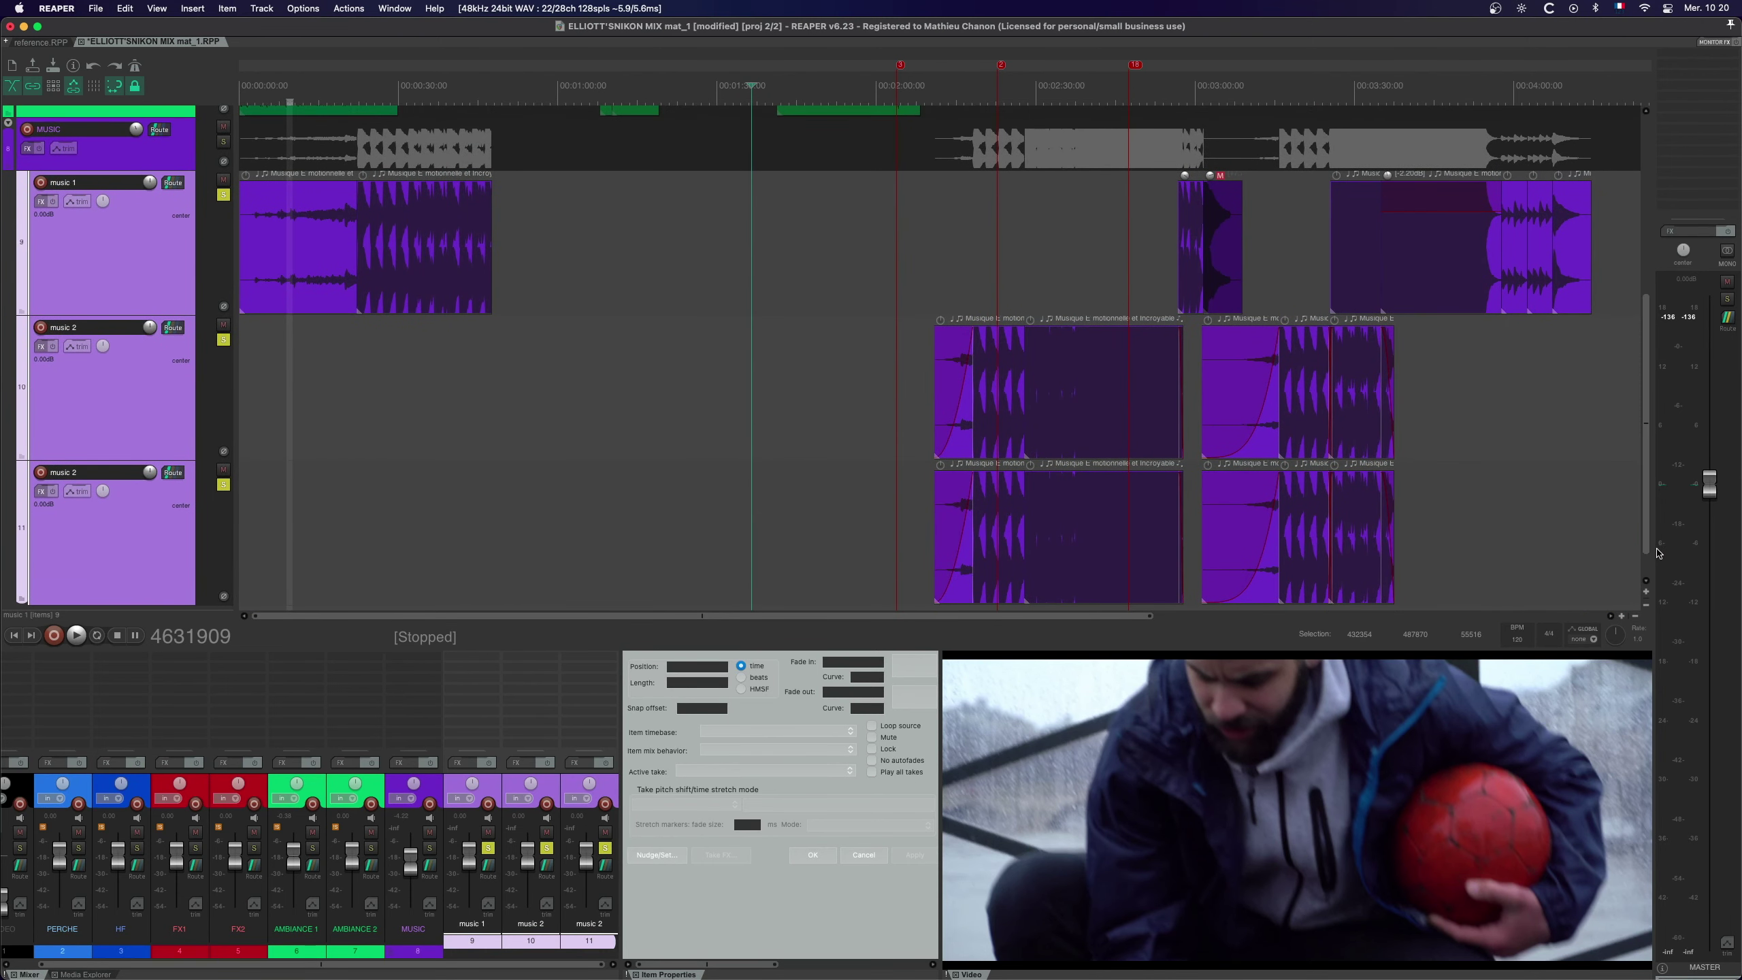
key("F4")
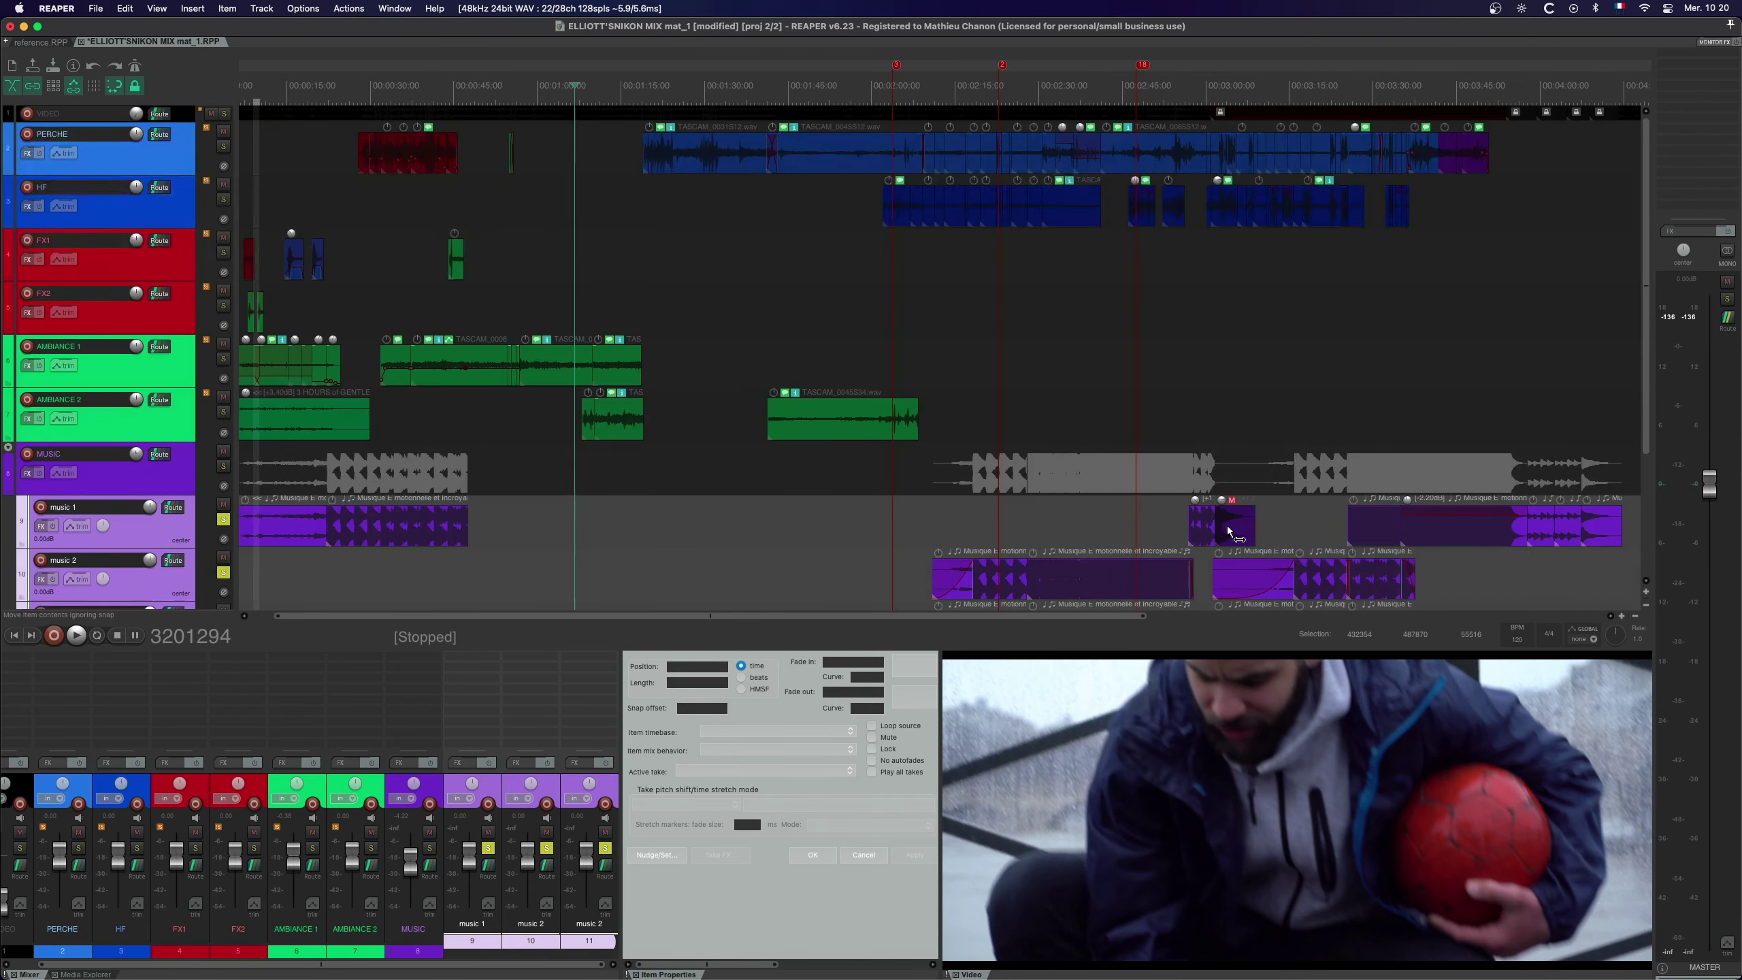
key("alt+shift+2")
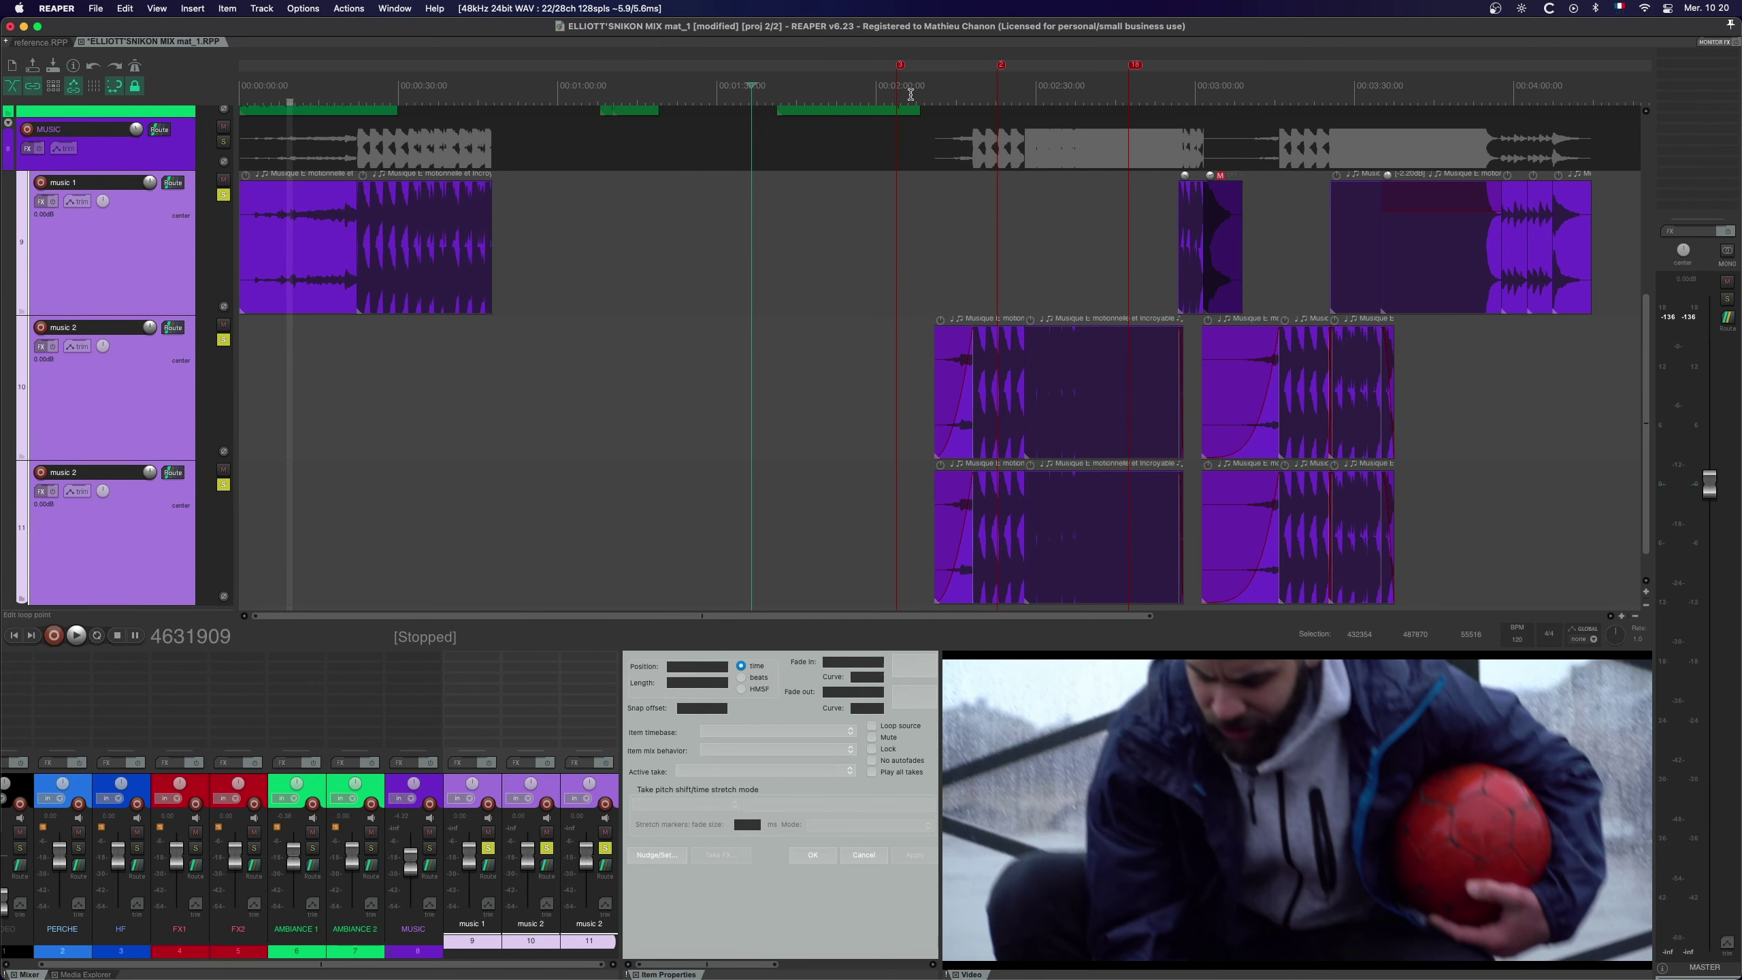
Step: Inspect the music items at closer and wider time ranges, then look over the other tracks in the MUSIC view
scroll(1098, 404, "up", 10)
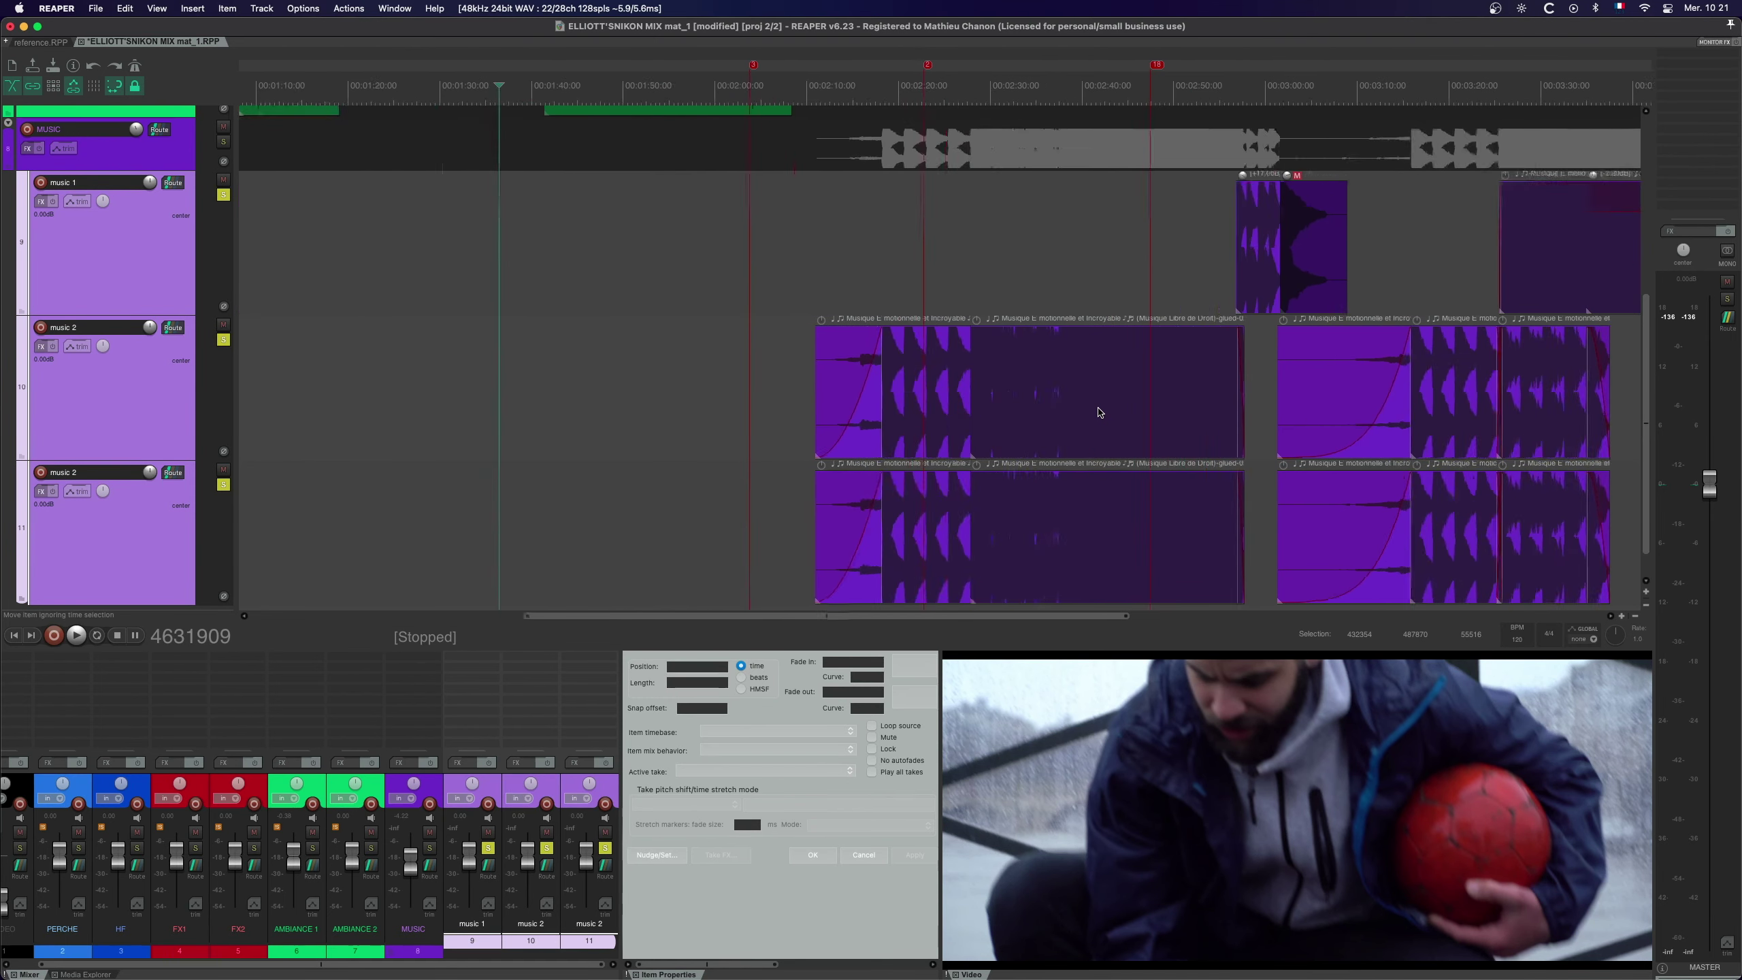
scroll(1100, 412, "left", 3)
scroll(1099, 412, "right", 6)
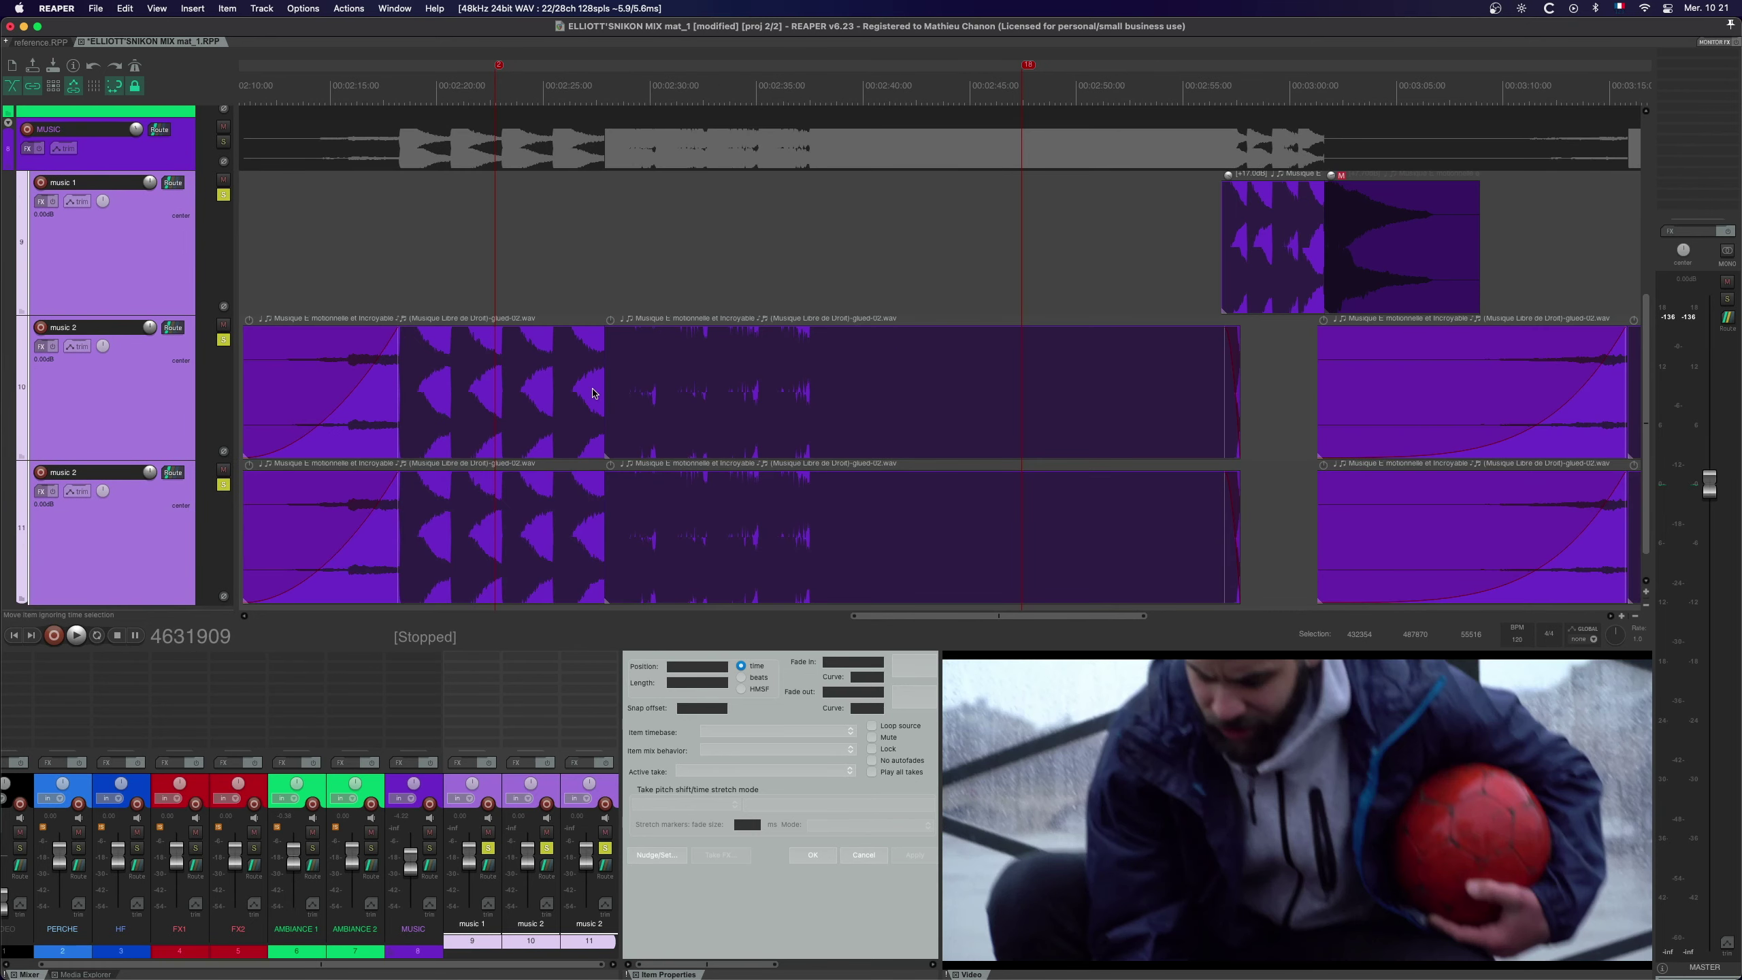
scroll(601, 366, "down", 5)
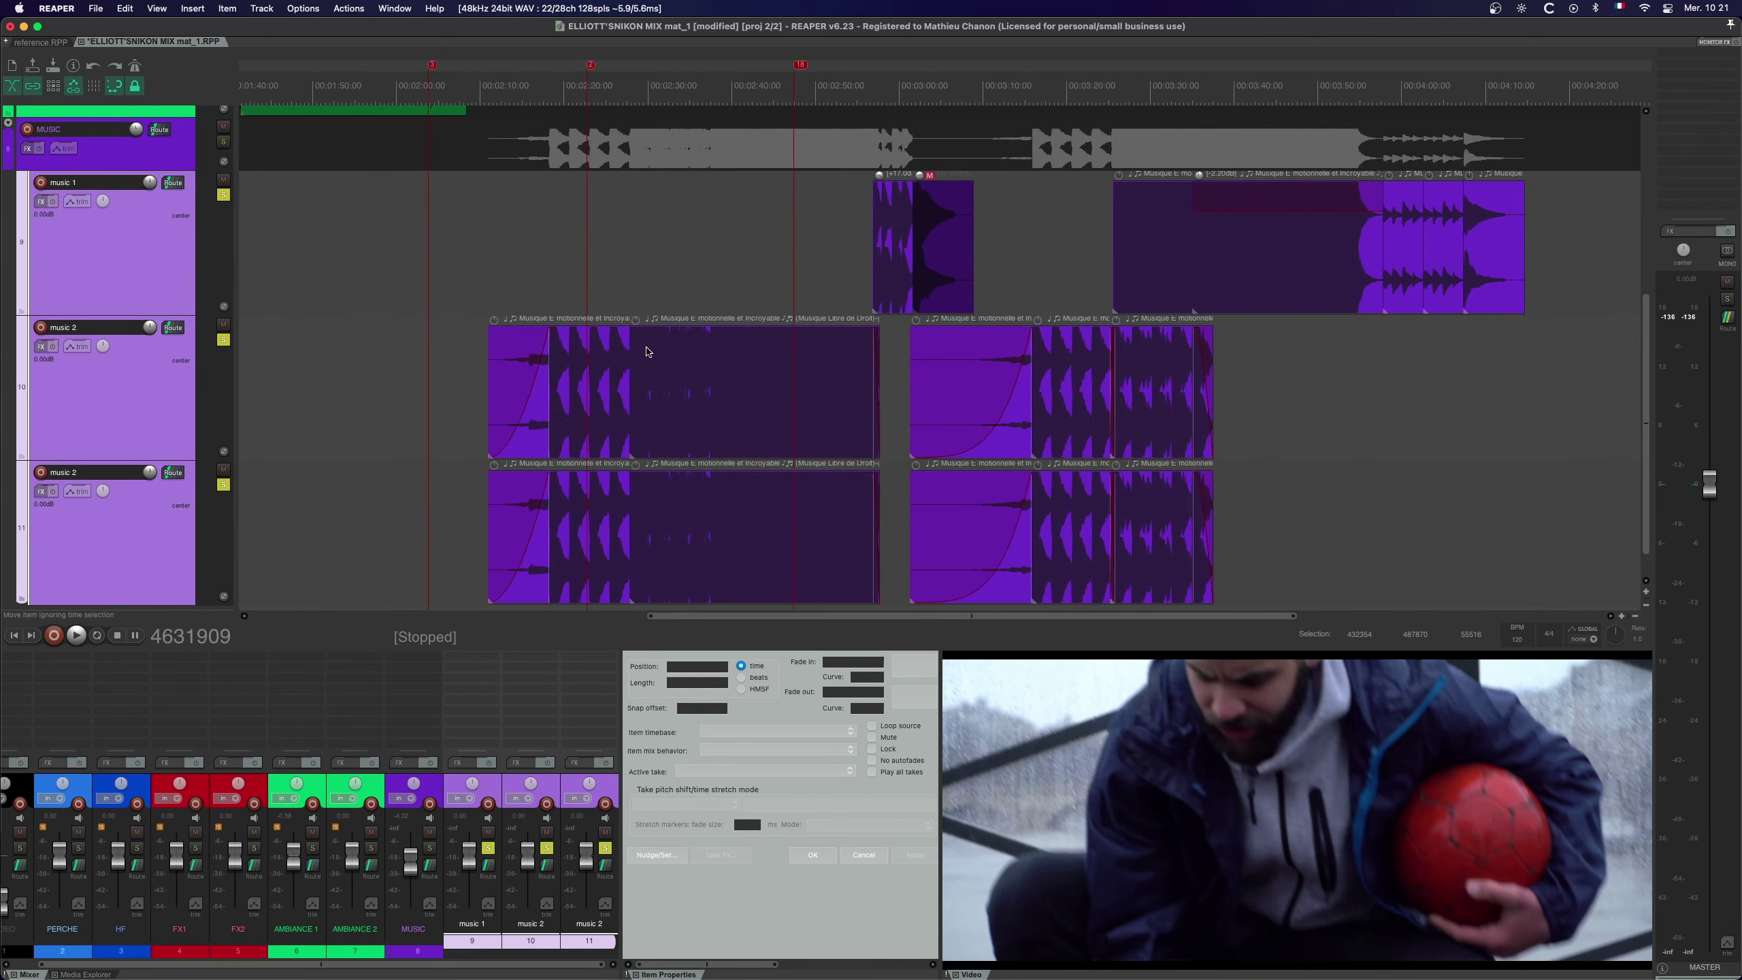
scroll(646, 351, "down", 4)
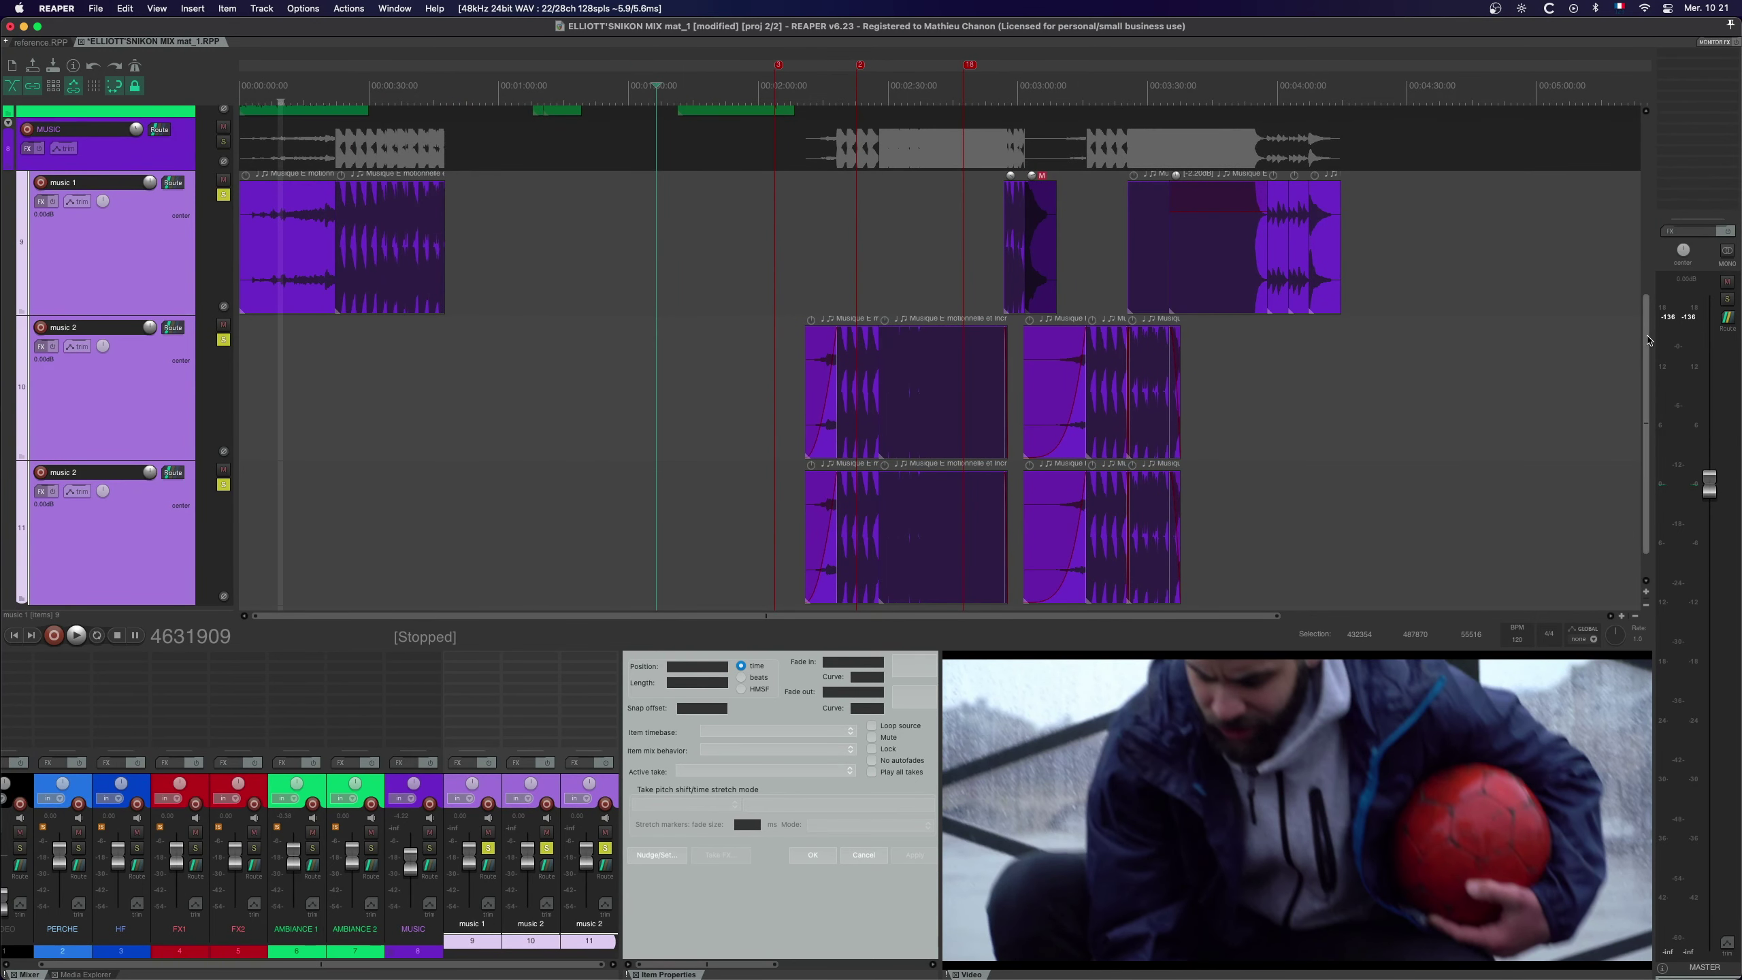
left_click_drag(1648, 336, 1649, 163)
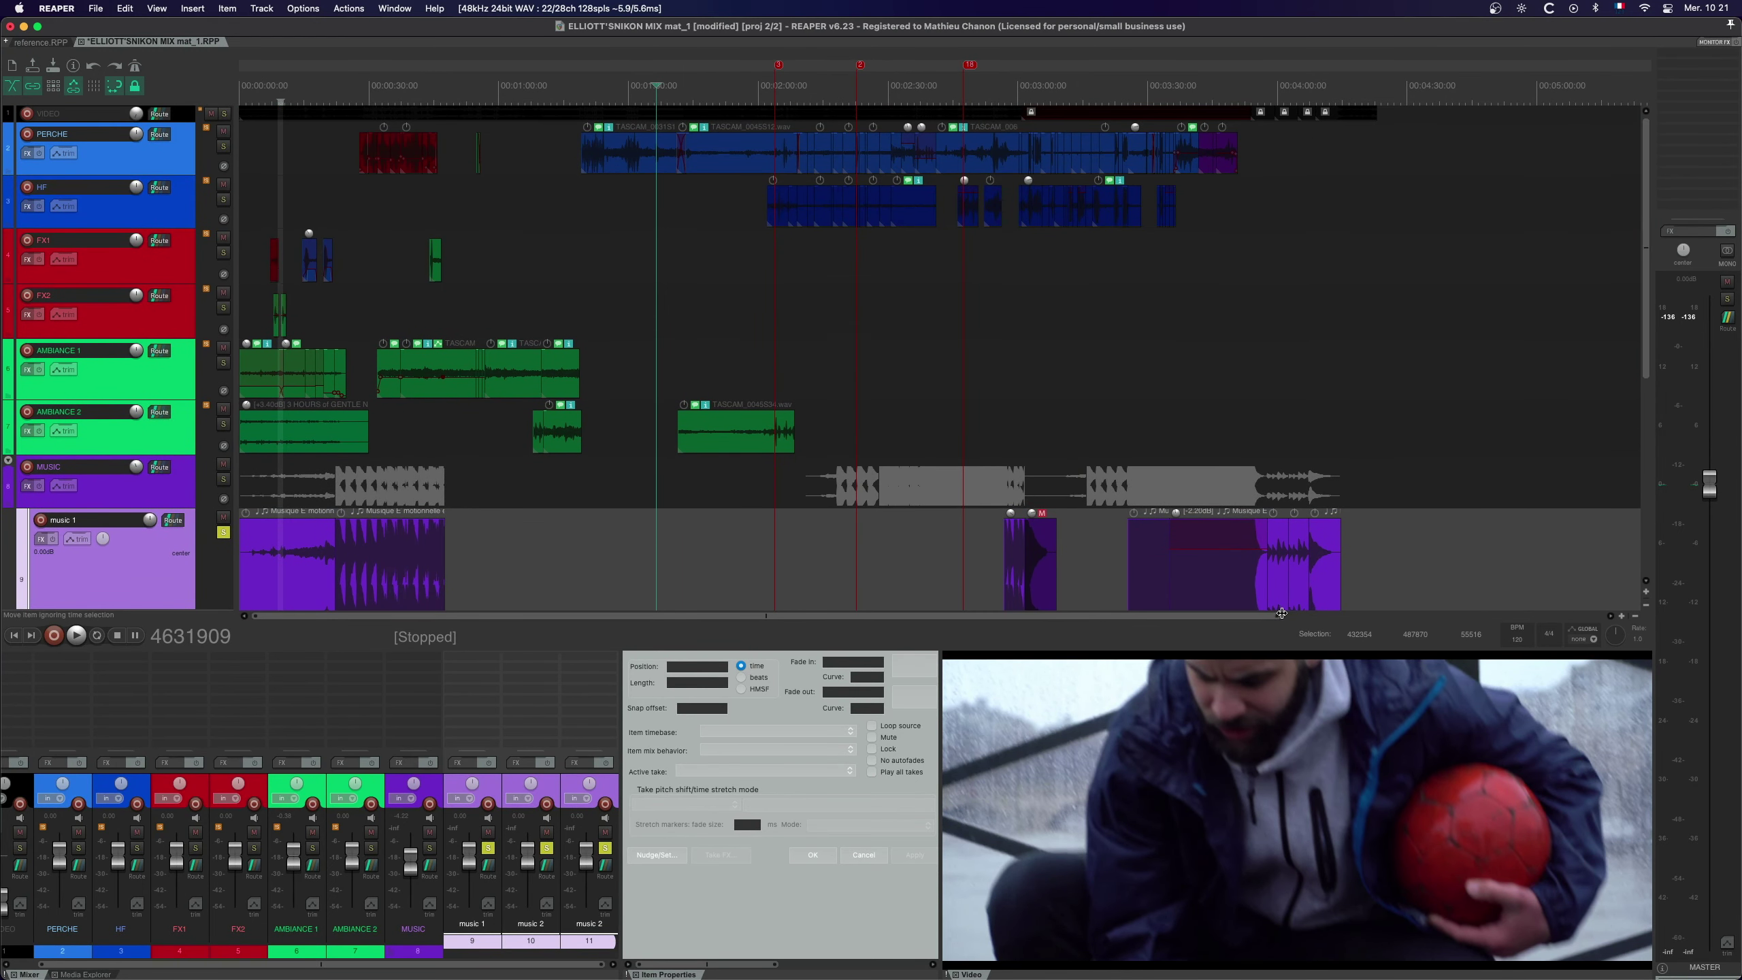
left_click_drag(1279, 617, 1166, 617)
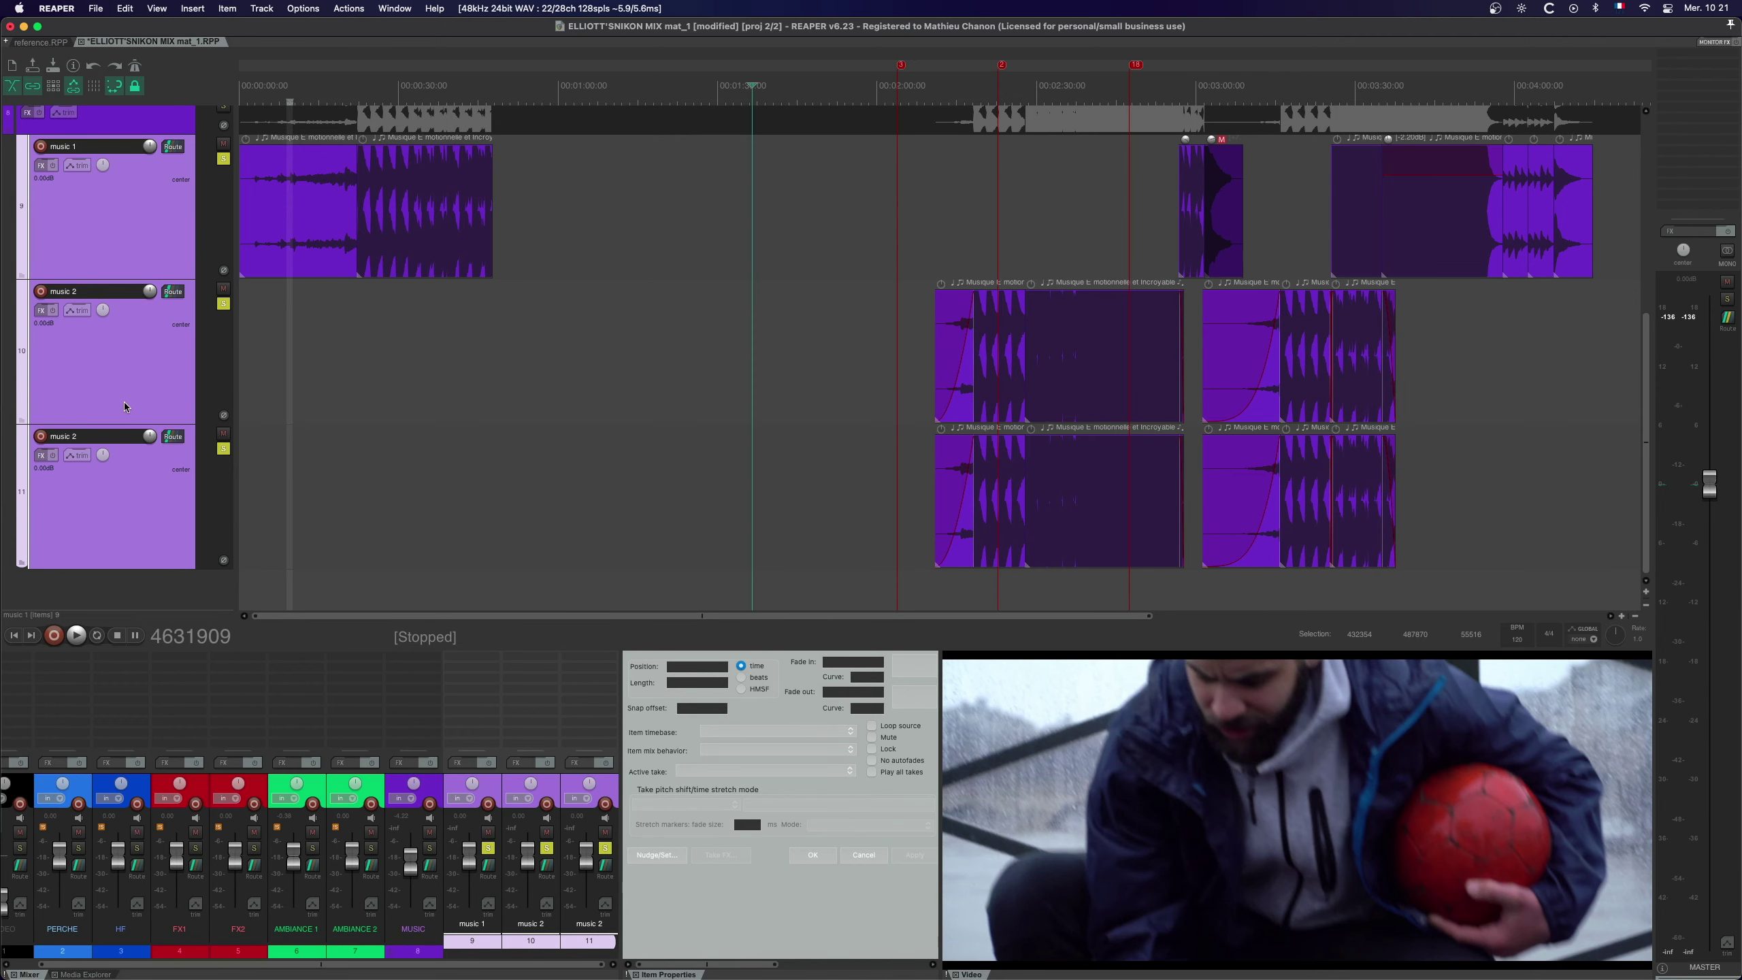
scroll(172, 404, "up", 5)
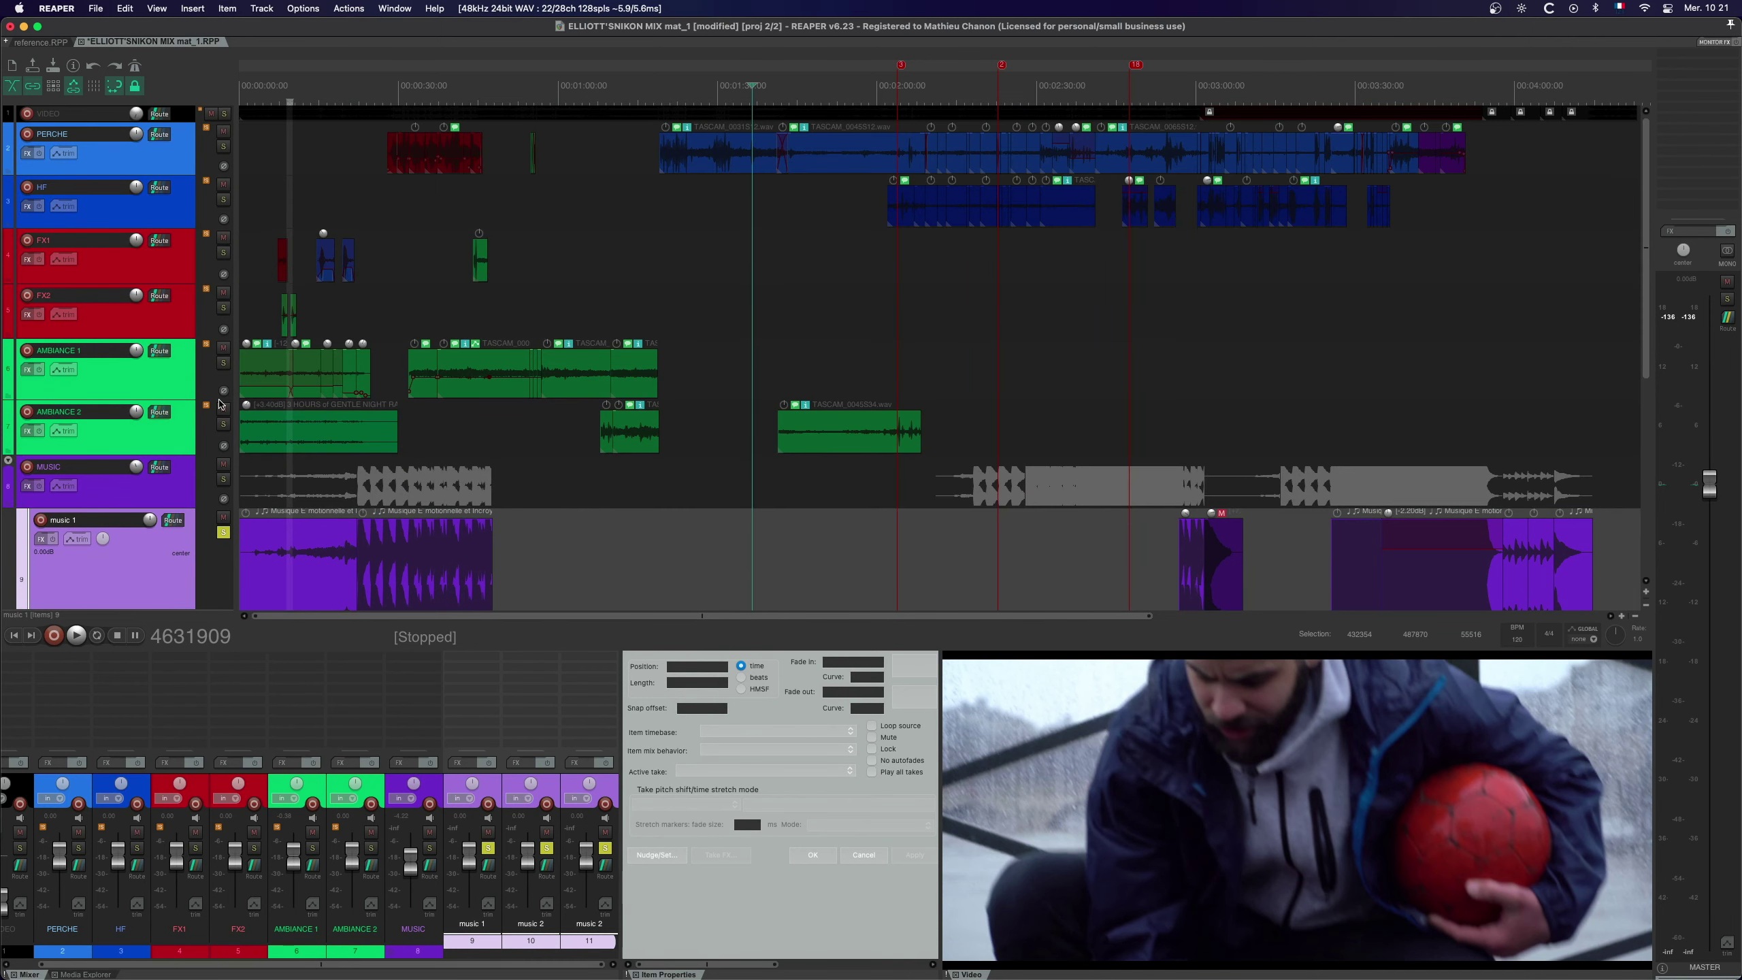